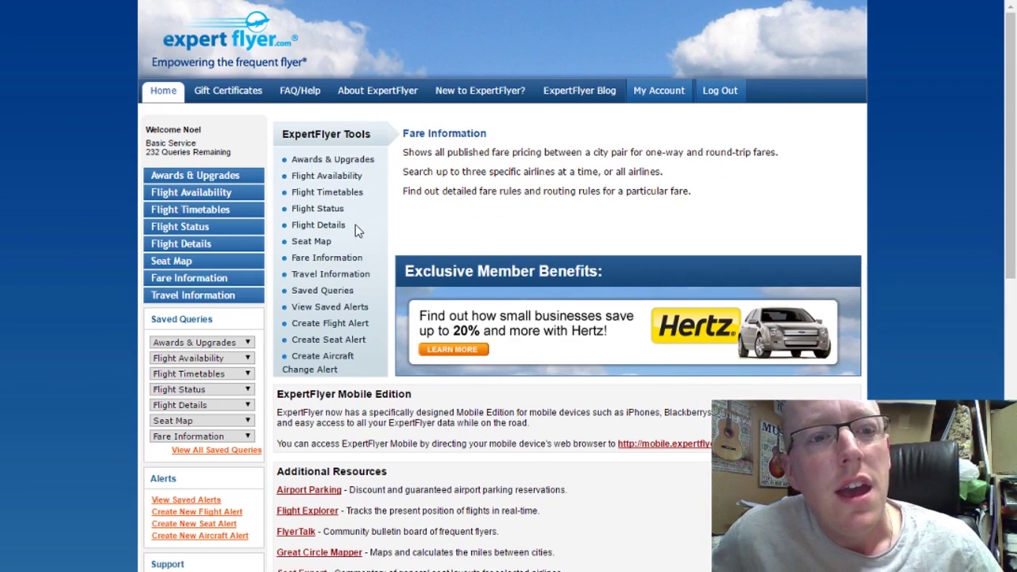
Open the Awards & Upgrades search and enter LHR as departing airport and Stockholm Arlanda (ARN) as arriving airport
{"action": "left_click", "coordinate": [350, 163]}
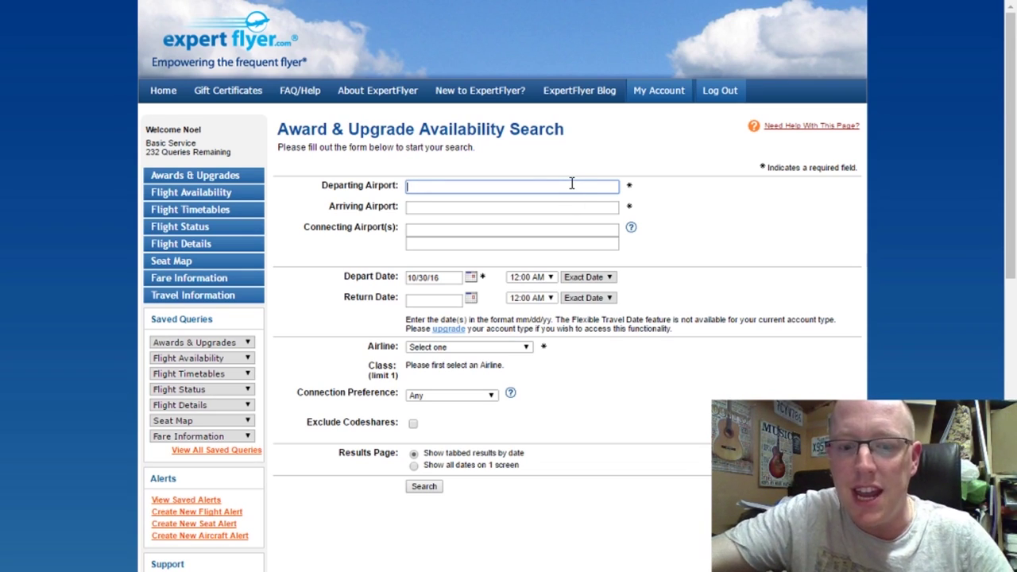
{"action": "key", "text": "Tab"}
{"action": "key", "text": "Tab"}
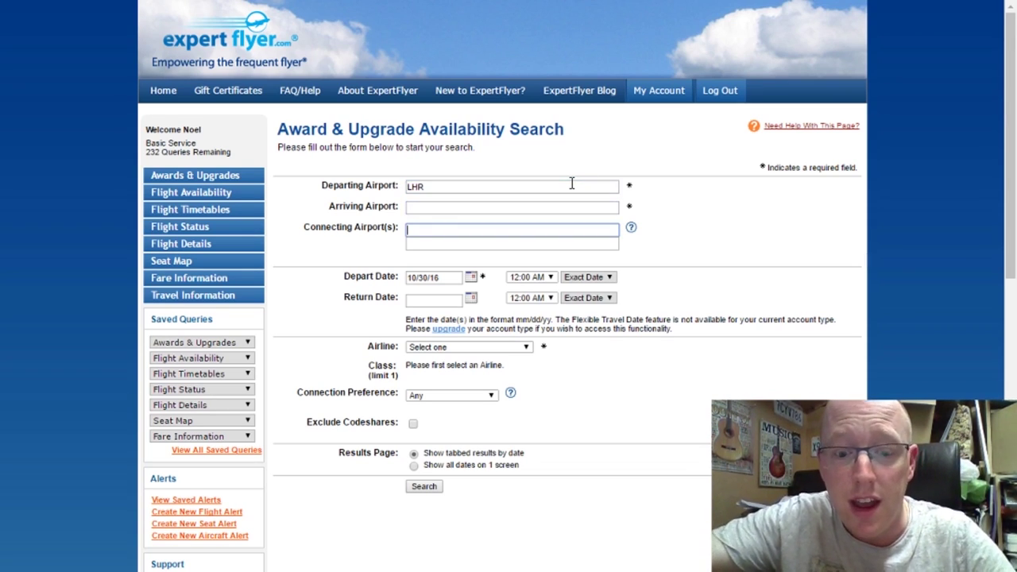
{"action": "key", "text": "shift+Tab"}
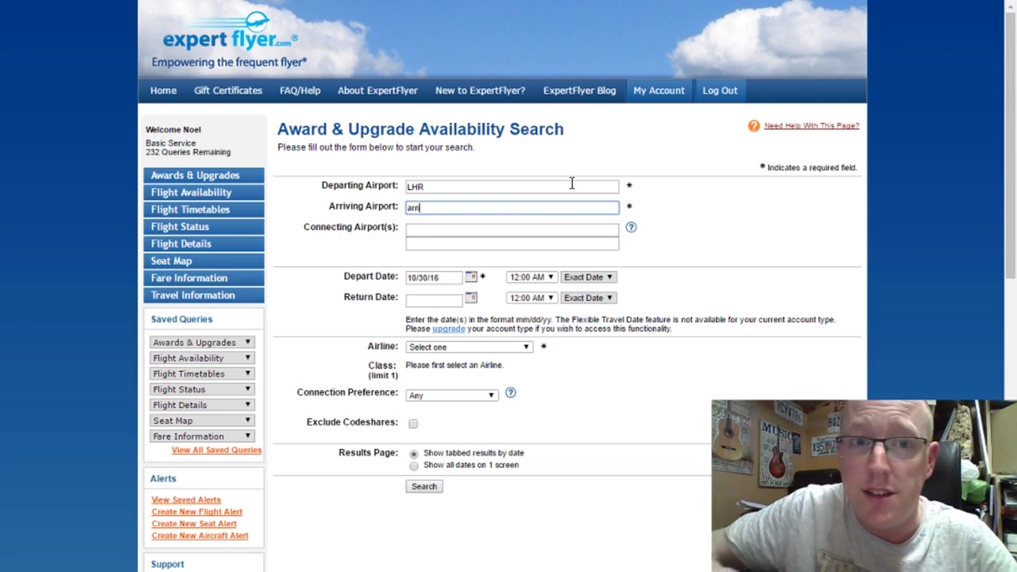
{"action": "key", "text": "BackSpace"}
{"action": "key", "text": "BackSpace"}
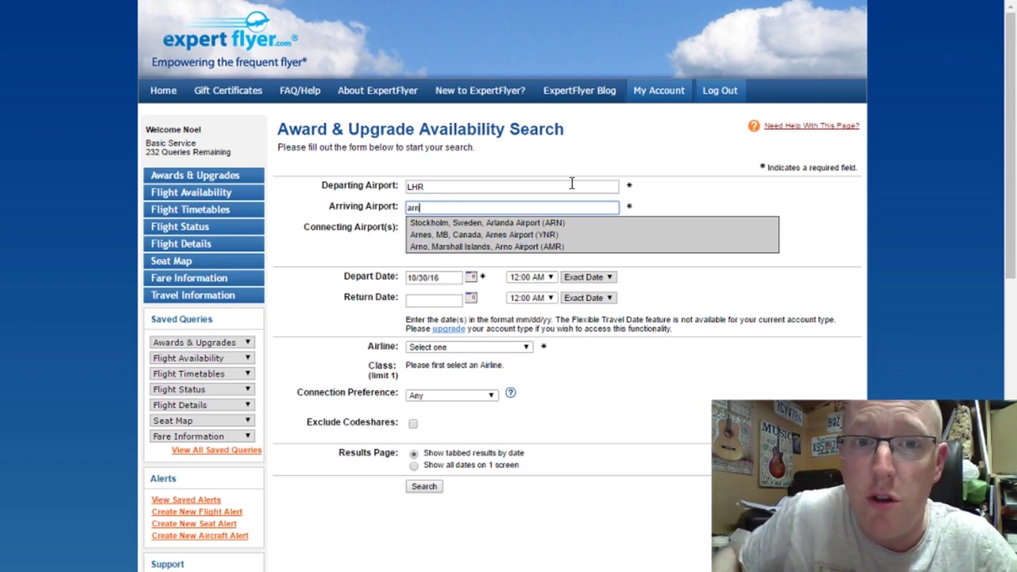
{"action": "key", "text": "Down"}
{"action": "left_click", "coordinate": [554, 224]}
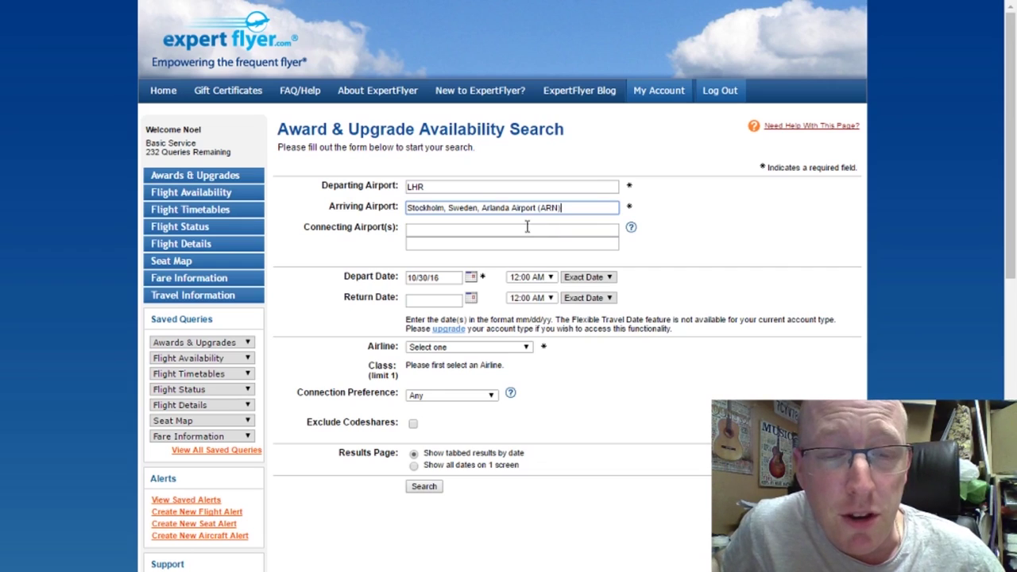
Set the depart date to 11/18/2016 and choose SAS - SK as the airline
{"action": "left_click", "coordinate": [454, 280]}
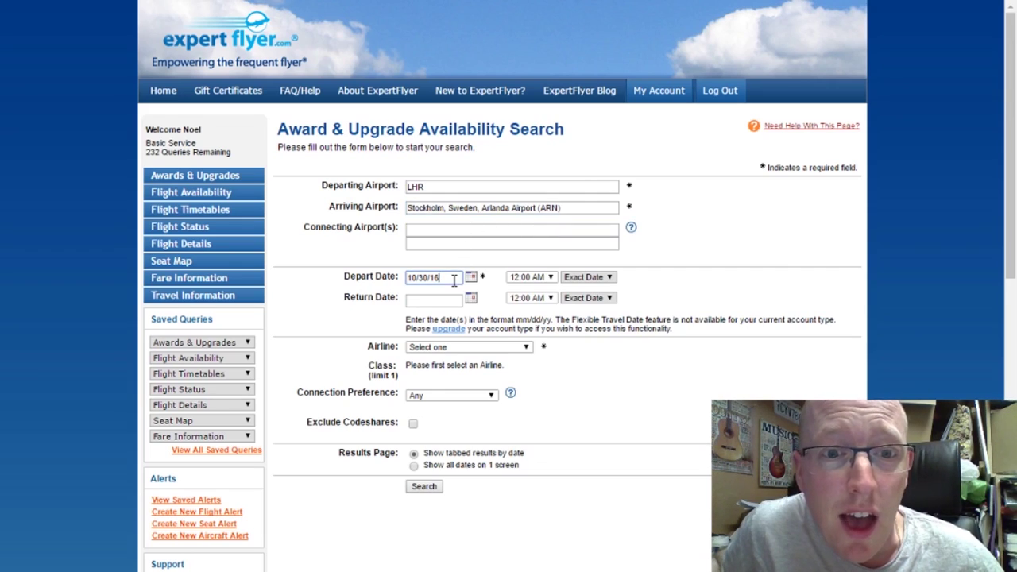
{"action": "left_click", "coordinate": [470, 277]}
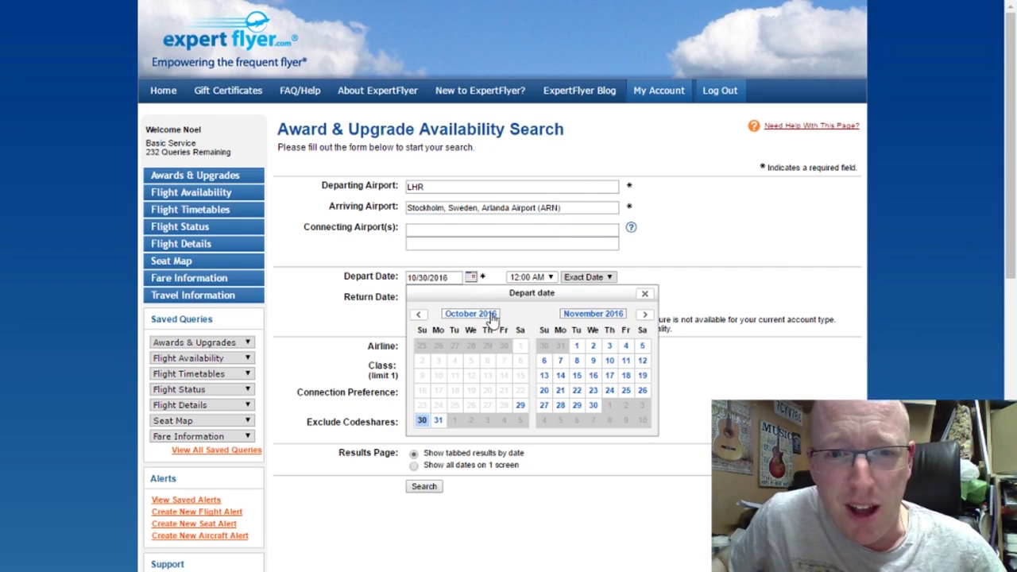
{"action": "left_click", "coordinate": [625, 377]}
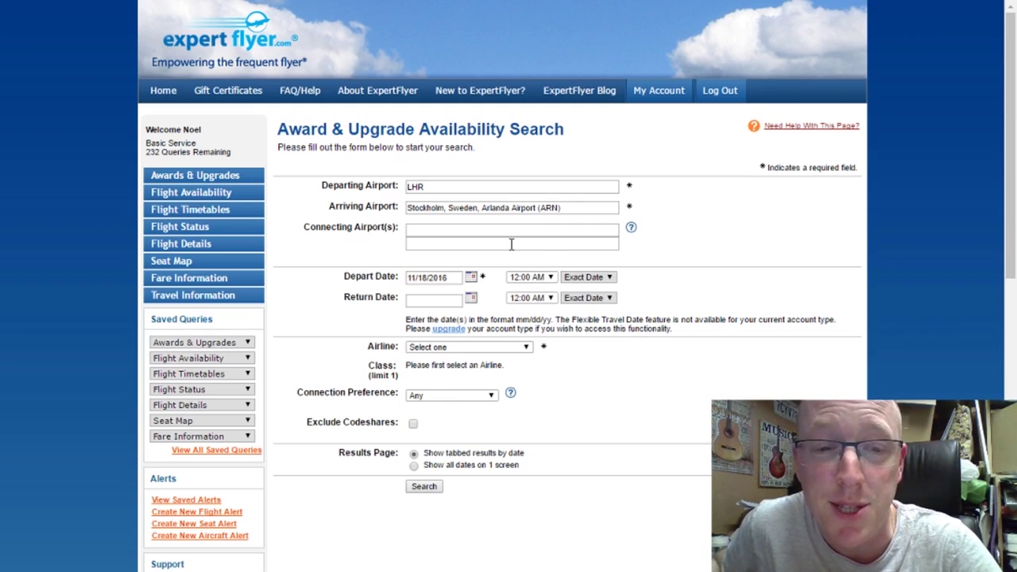
{"action": "left_click", "coordinate": [473, 347]}
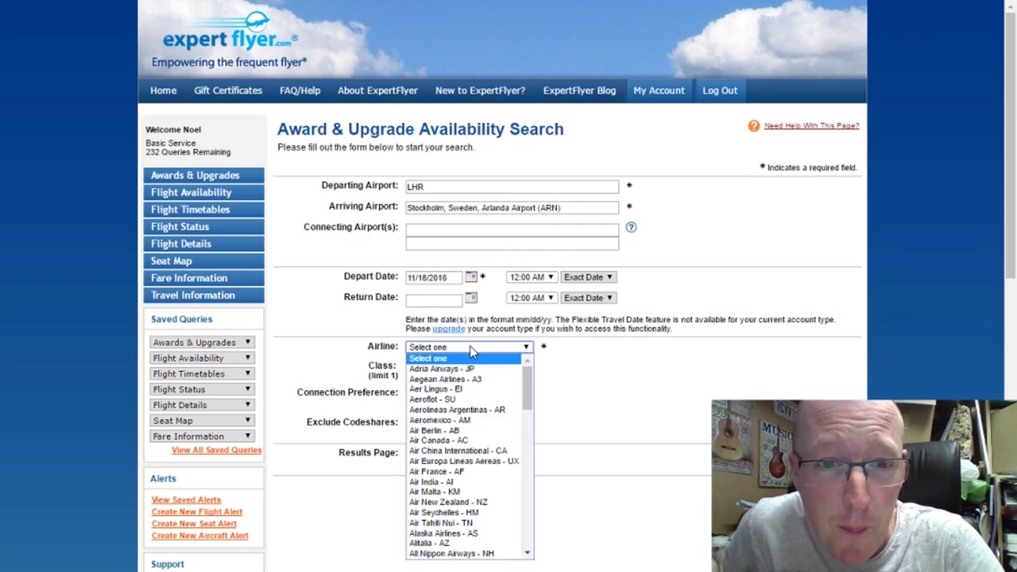
{"action": "scroll", "coordinate": [477, 399], "scroll_direction": "down", "scroll_amount": 15}
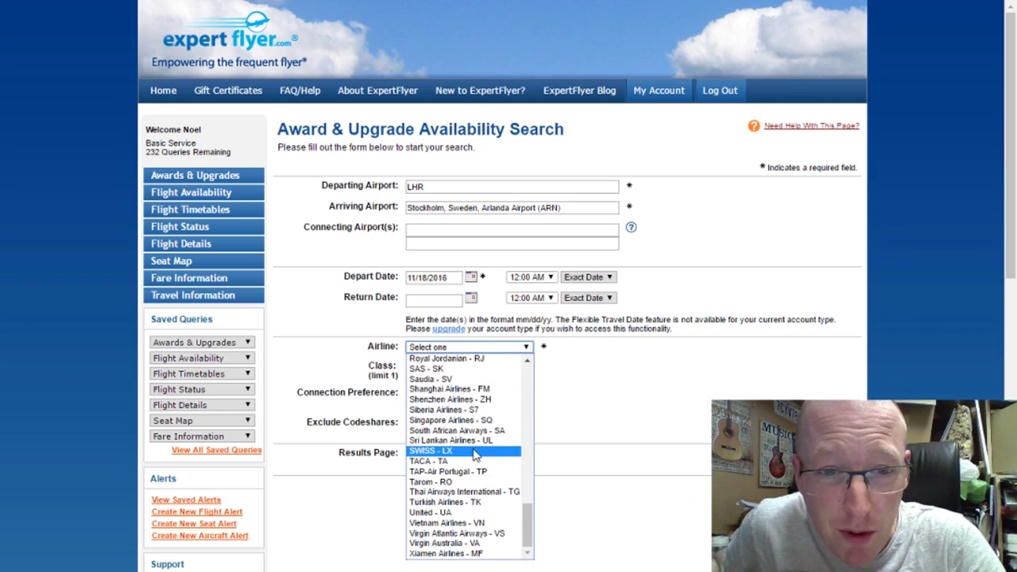
{"action": "left_click", "coordinate": [469, 370]}
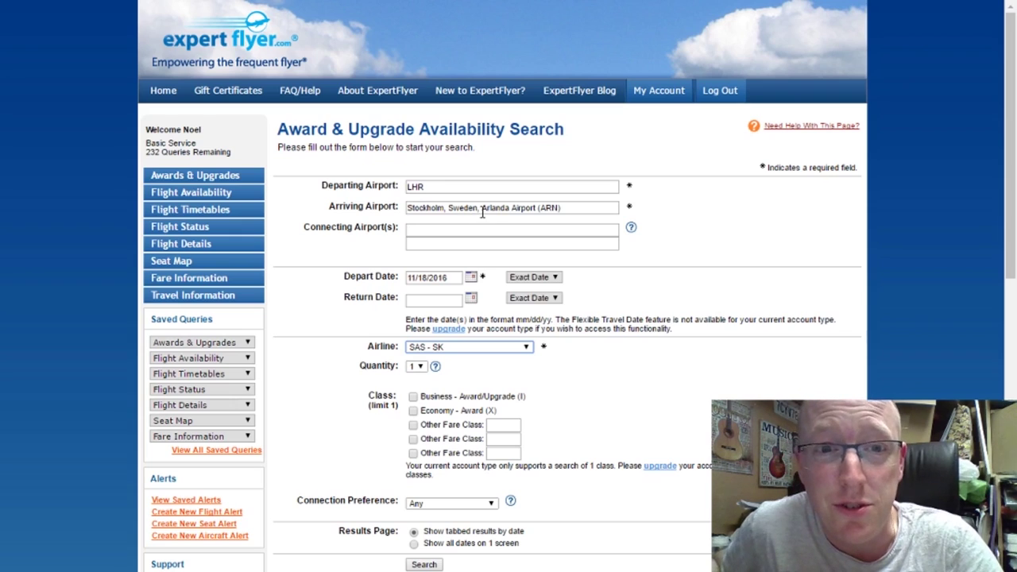
Select the Business - Award/Upgrade (I) class with a quantity of 1 and run the award search
{"action": "scroll", "coordinate": [366, 397], "scroll_direction": "down", "scroll_amount": 1}
{"action": "left_click", "coordinate": [413, 323]}
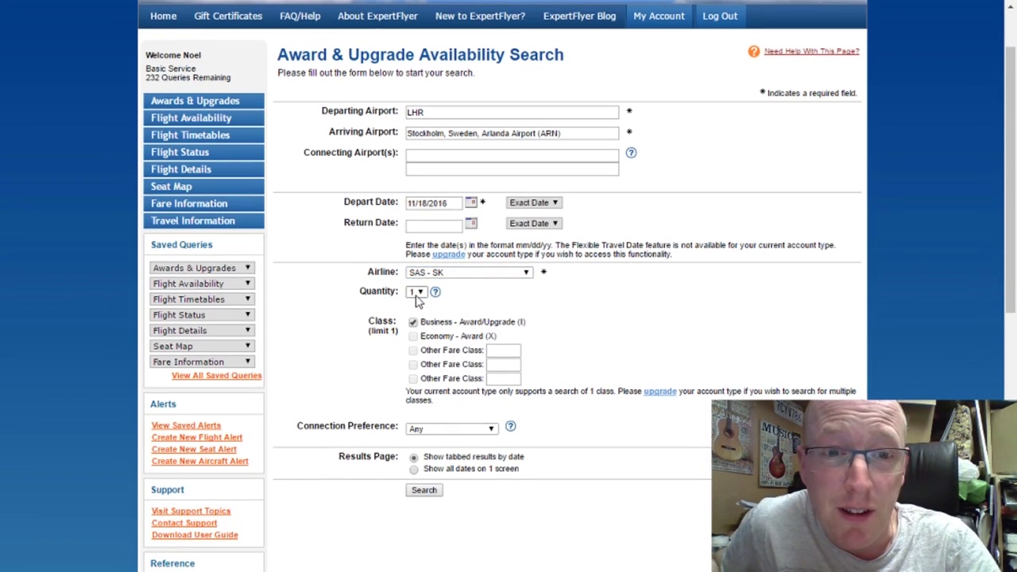
{"action": "left_click", "coordinate": [416, 292]}
{"action": "left_click", "coordinate": [417, 302]}
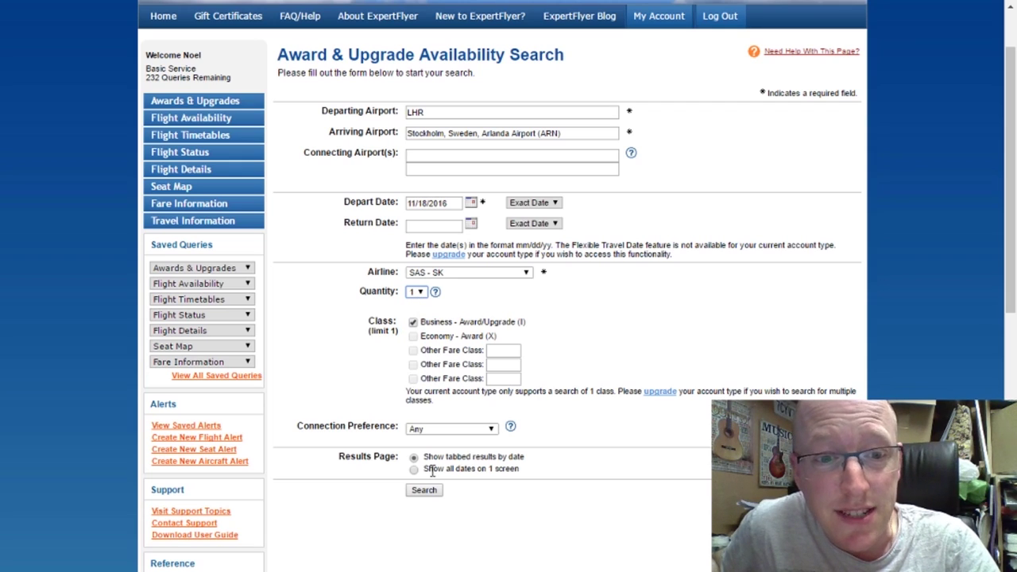
{"action": "left_click", "coordinate": [424, 490]}
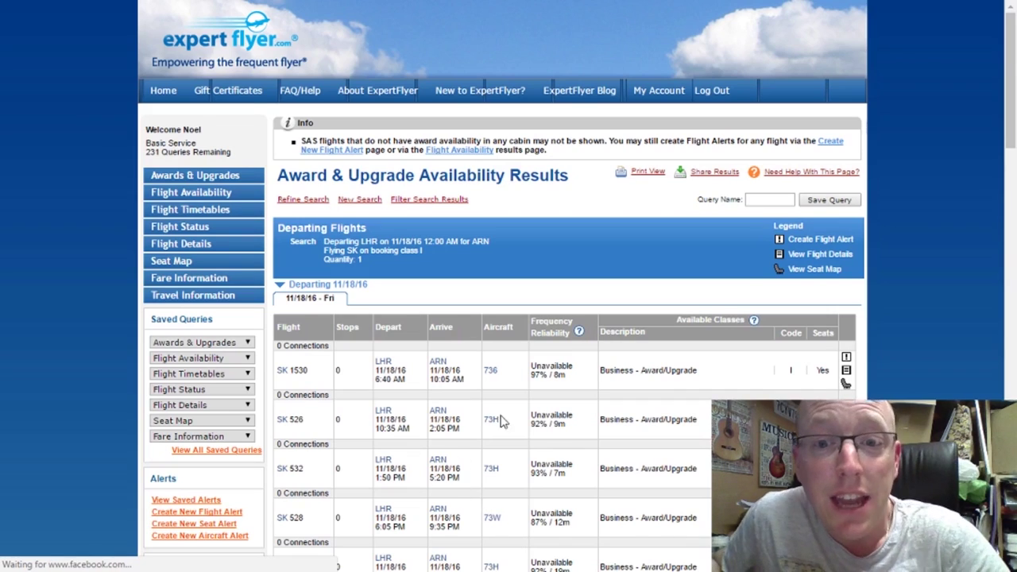
Review the LHR to ARN award results, checking business seat availability on the direct and connecting flights
{"action": "scroll", "coordinate": [505, 374], "scroll_direction": "down", "scroll_amount": 1}
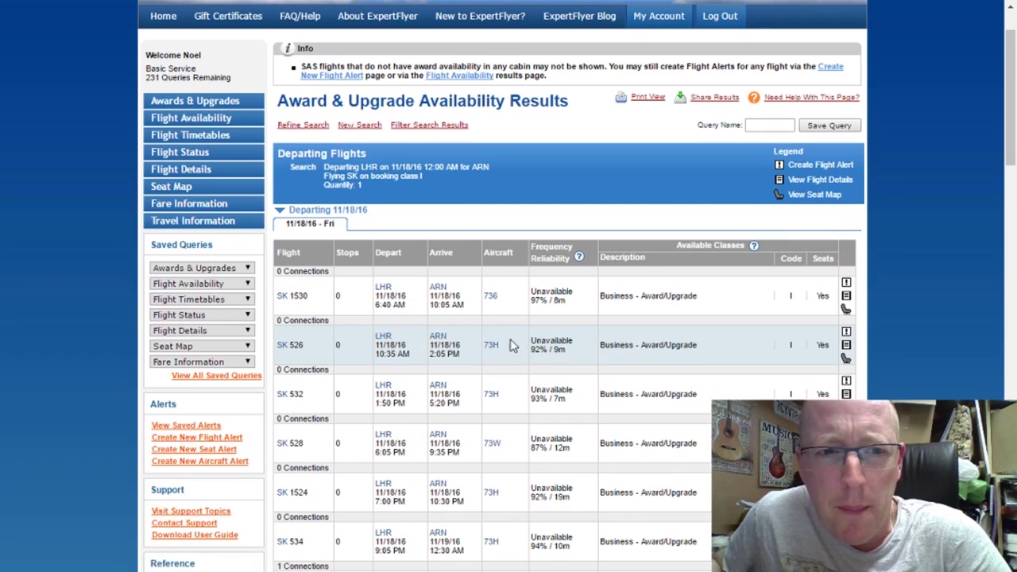
{"action": "scroll", "coordinate": [502, 343], "scroll_direction": "down", "scroll_amount": 1}
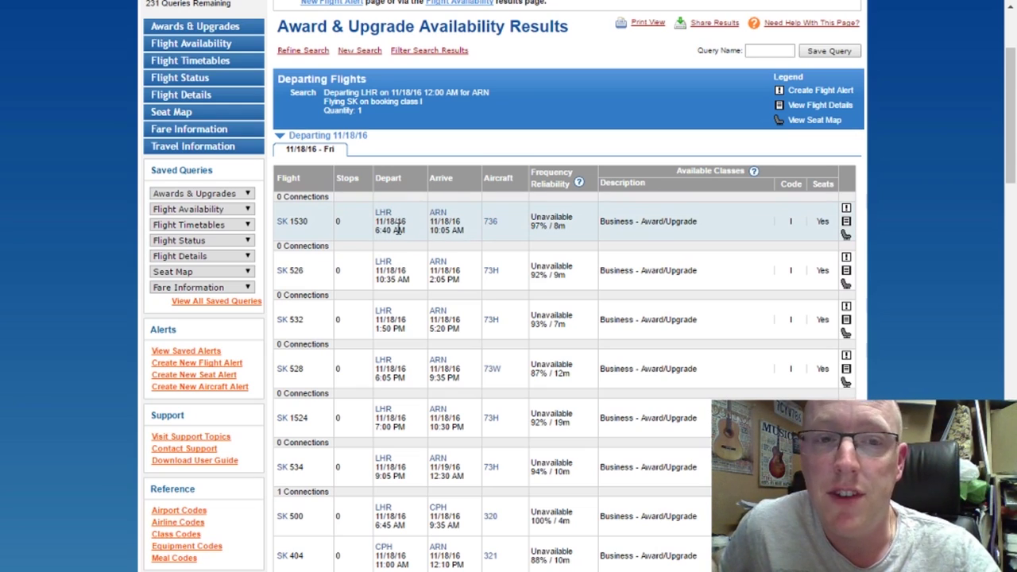
{"action": "left_click", "coordinate": [543, 228]}
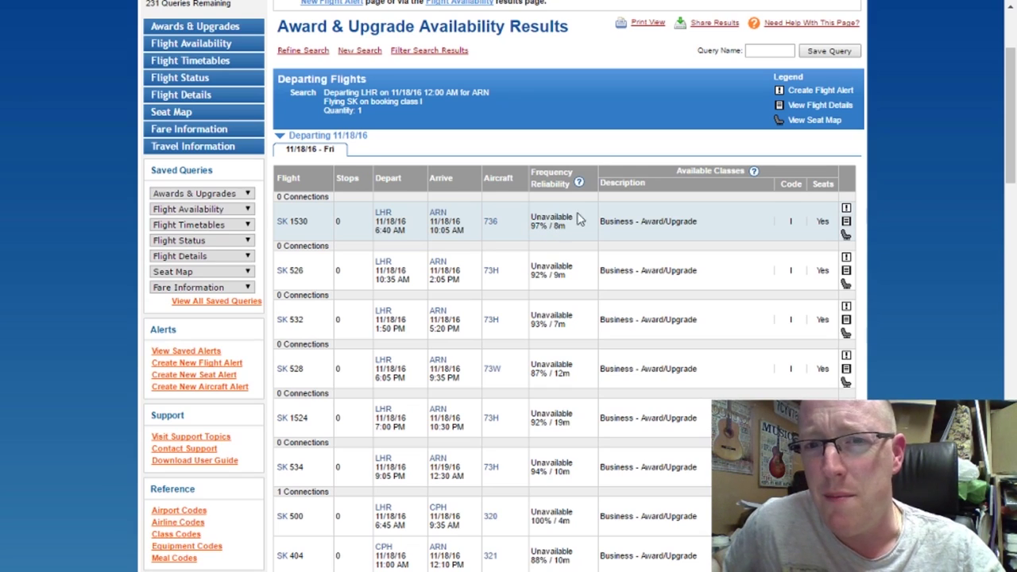
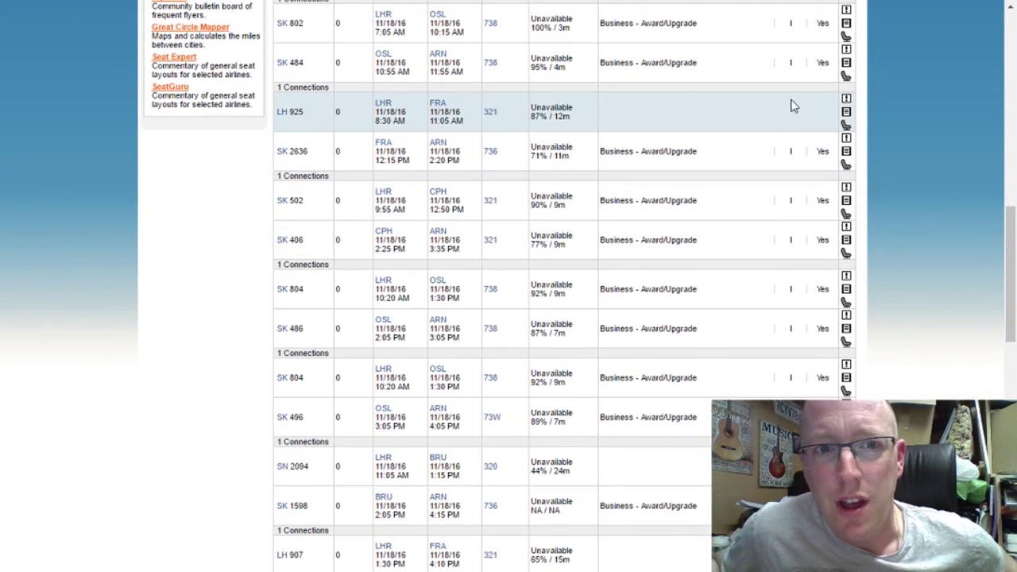
{"action": "scroll", "coordinate": [791, 143], "scroll_direction": "down", "scroll_amount": 3}
{"action": "scroll", "coordinate": [791, 165], "scroll_direction": "down", "scroll_amount": 8}
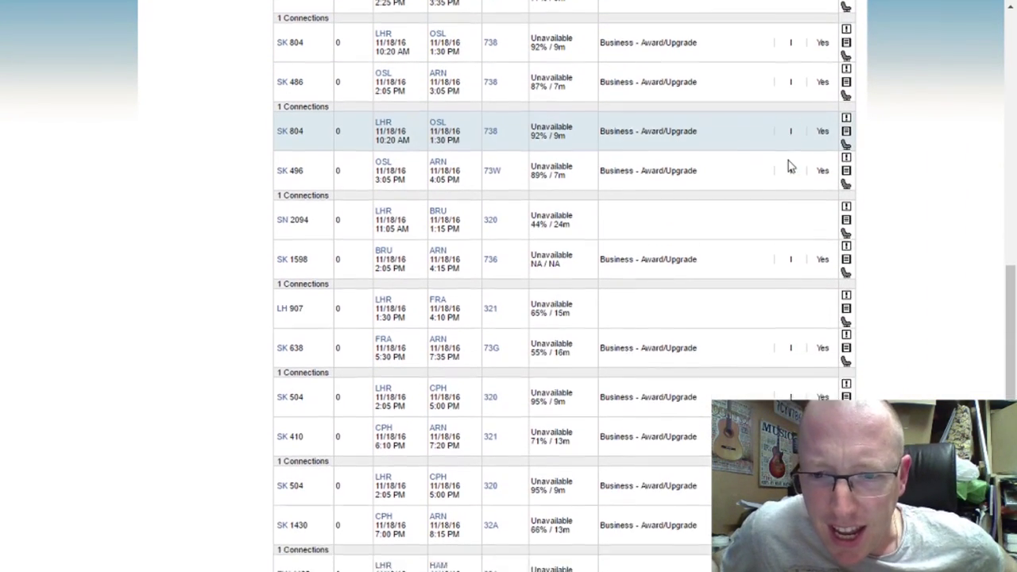
{"action": "scroll", "coordinate": [777, 187], "scroll_direction": "up", "scroll_amount": 7}
{"action": "scroll", "coordinate": [778, 216], "scroll_direction": "up", "scroll_amount": 15}
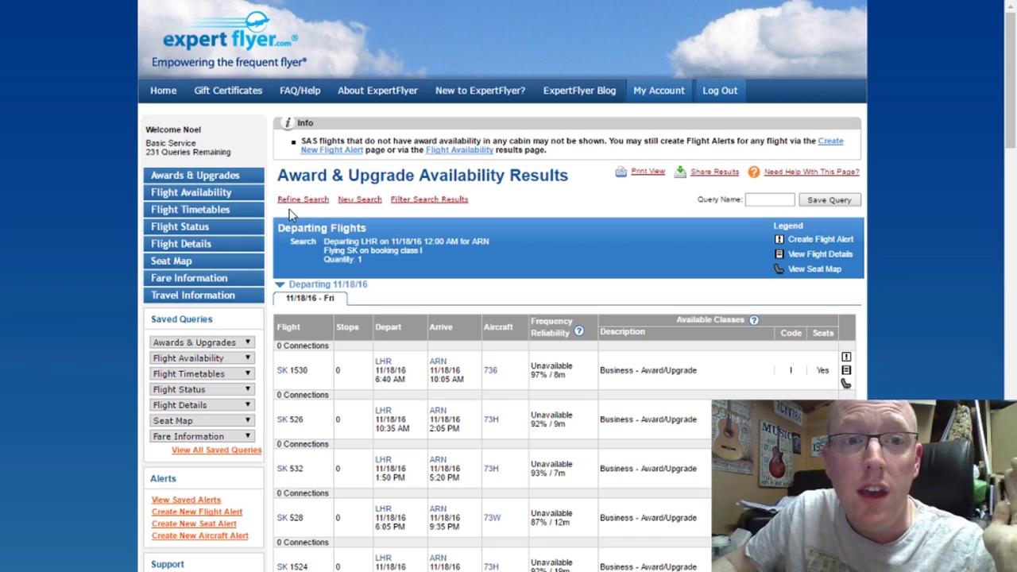
Open the Flight Availability search and enter INV as departing airport and London Heathrow (LHR) as arriving airport
{"action": "left_click", "coordinate": [233, 191]}
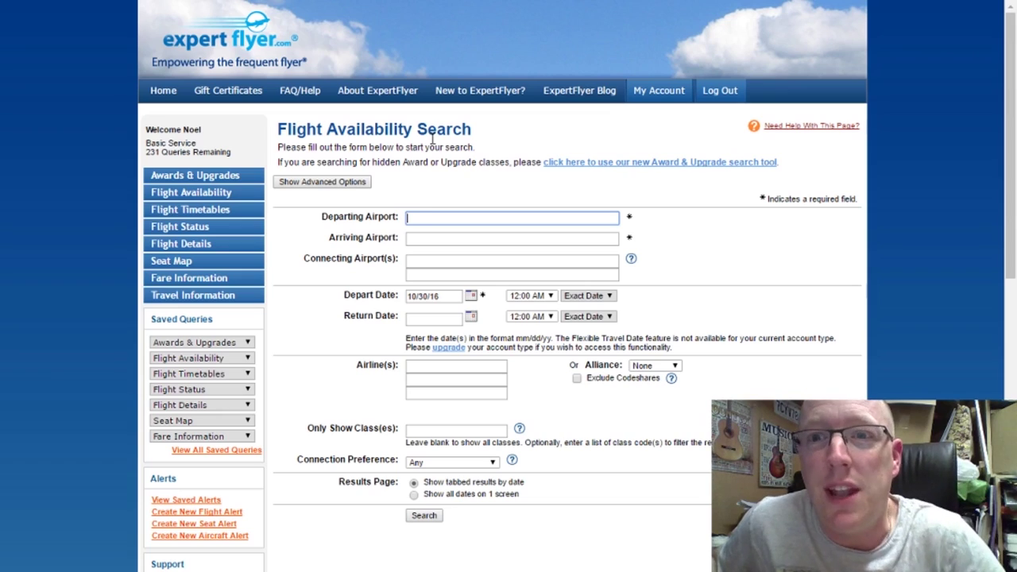
{"action": "left_click", "coordinate": [404, 130]}
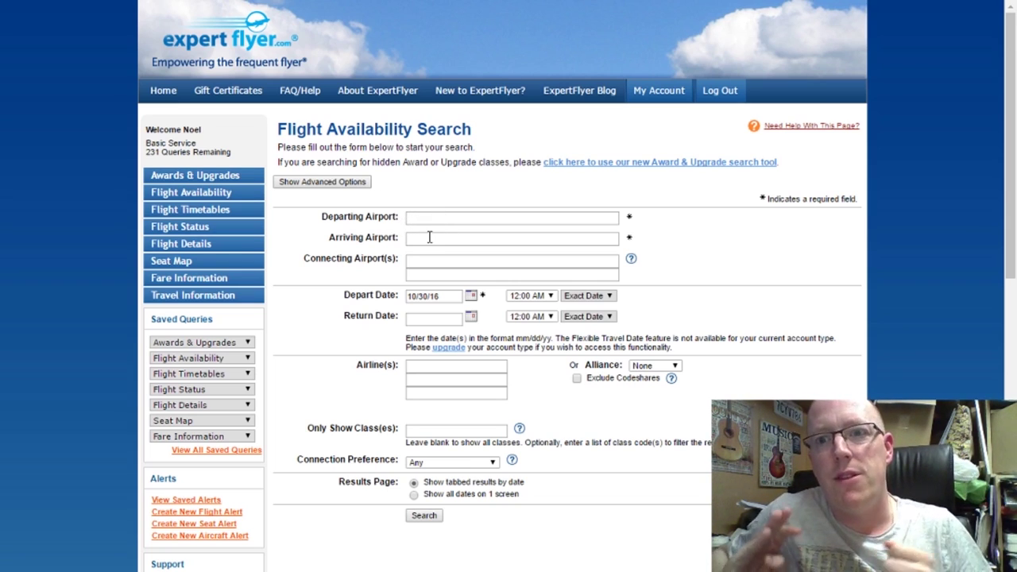
{"action": "left_click", "coordinate": [473, 222]}
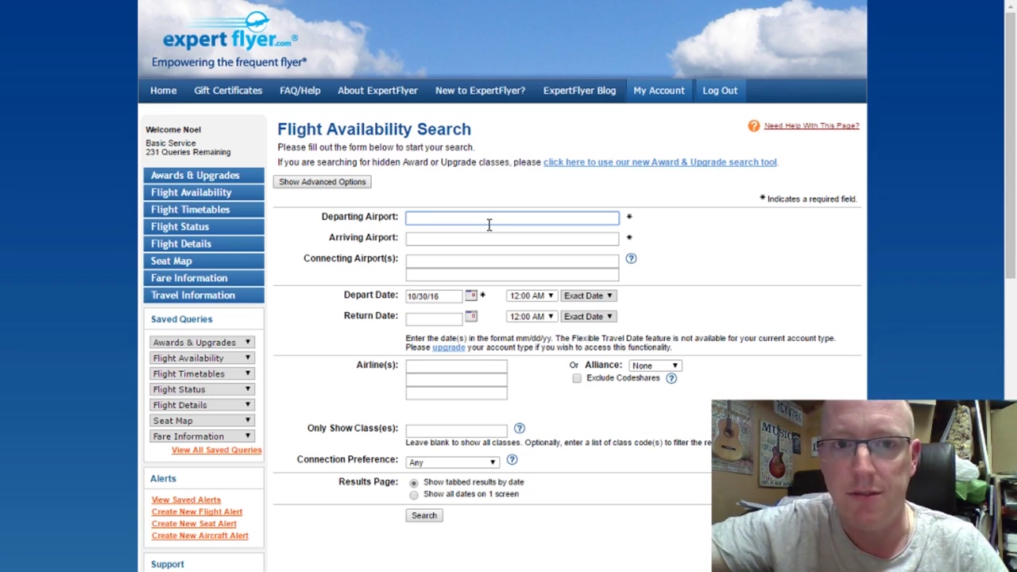
{"action": "key", "text": "Tab"}
{"action": "key", "text": "Tab"}
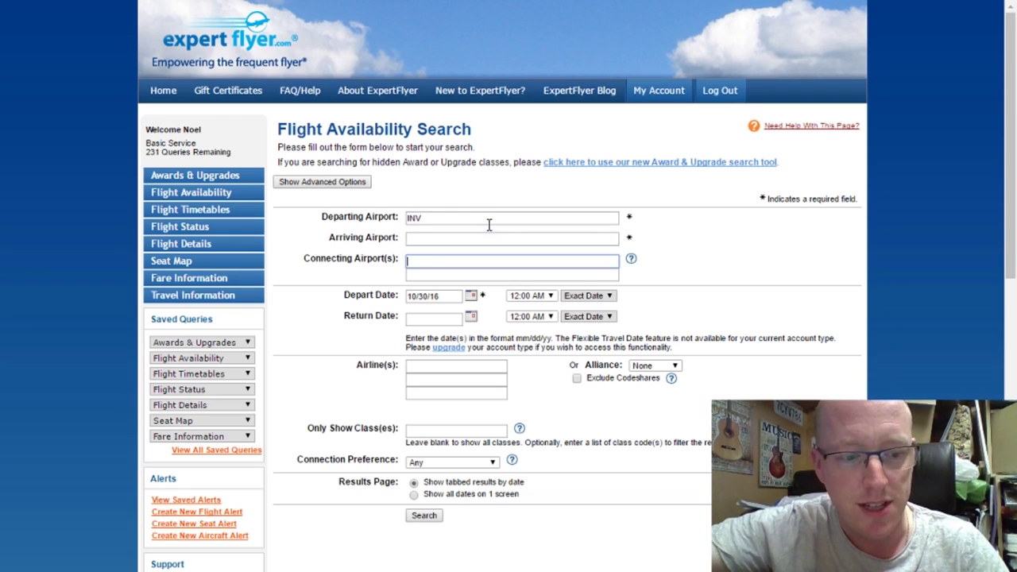
{"action": "key", "text": "shift+Tab"}
{"action": "type", "text": "lhr"}
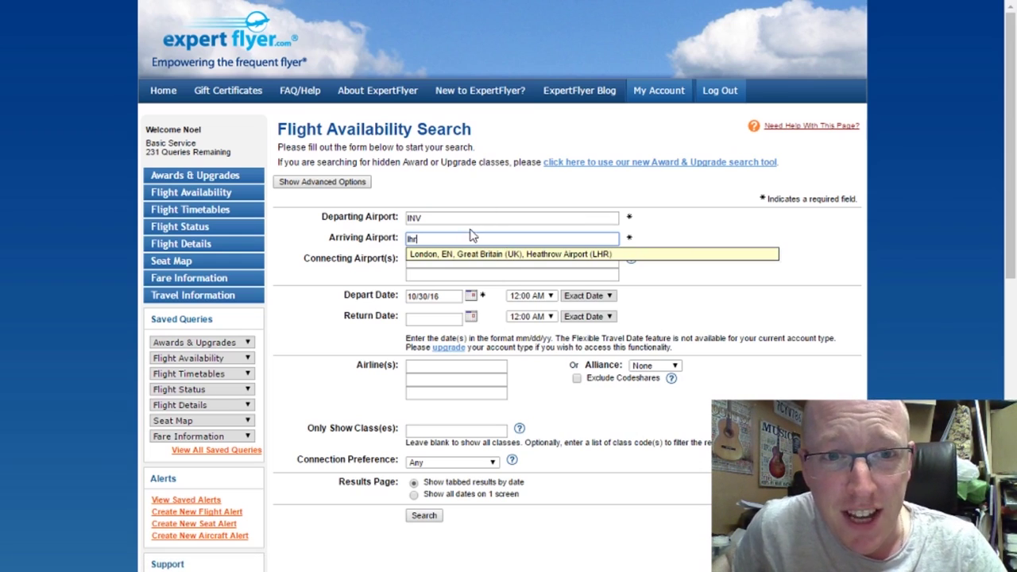
{"action": "left_click", "coordinate": [479, 254]}
Set the depart date of the flight availability search to 12/17/2016
{"action": "left_click", "coordinate": [454, 296]}
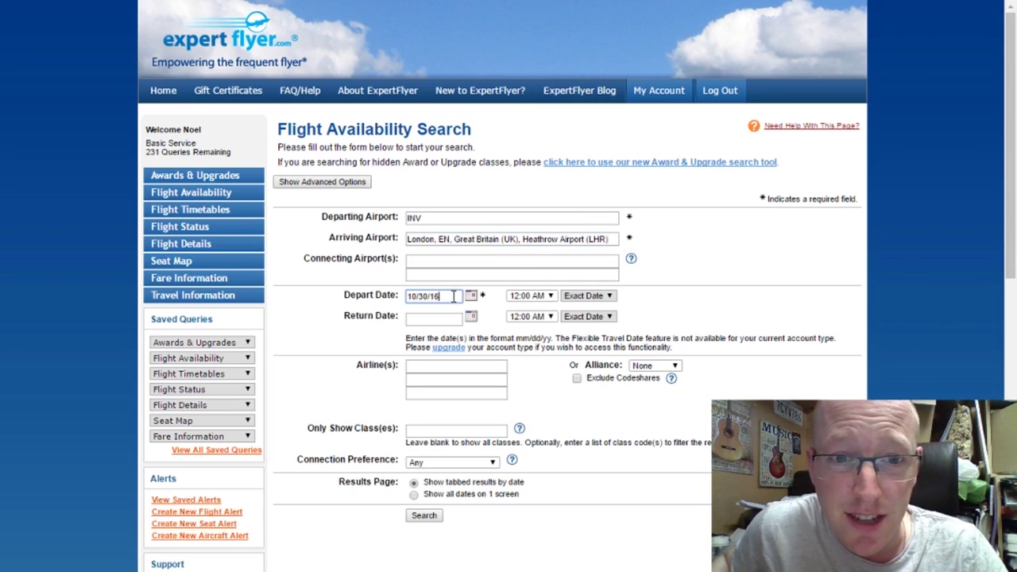
{"action": "left_click", "coordinate": [470, 296]}
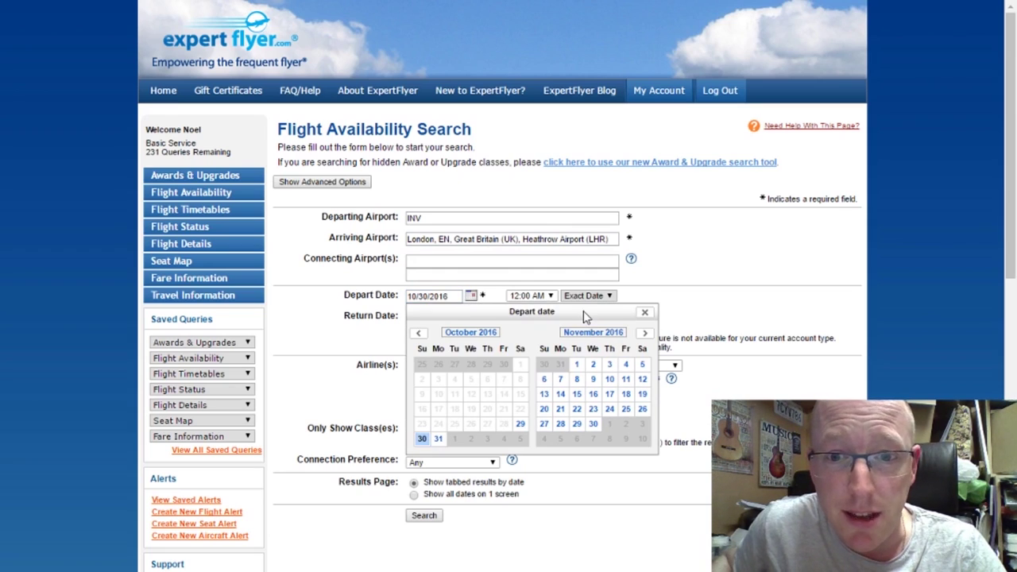
{"action": "left_click", "coordinate": [644, 332]}
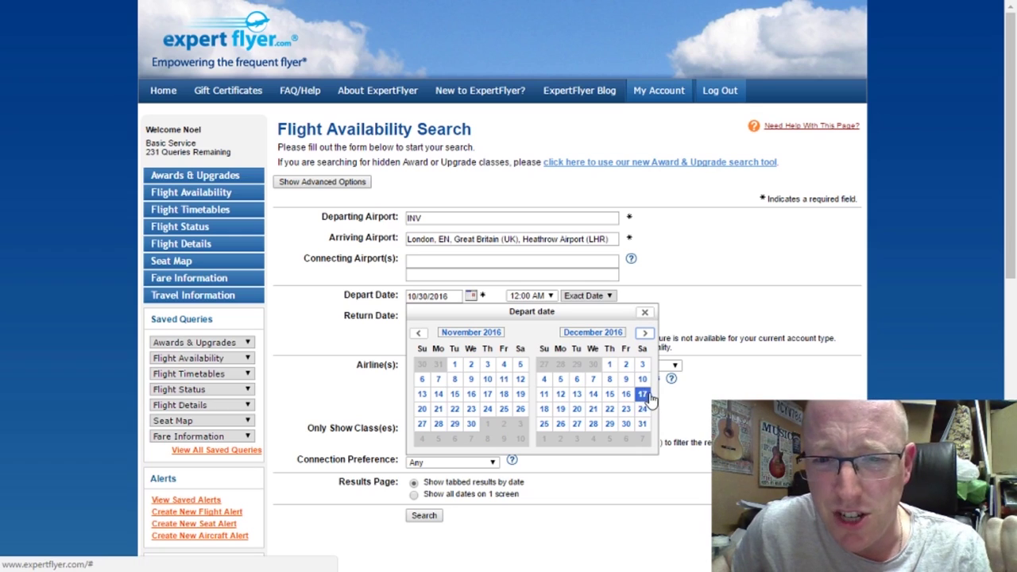
{"action": "left_click", "coordinate": [640, 395]}
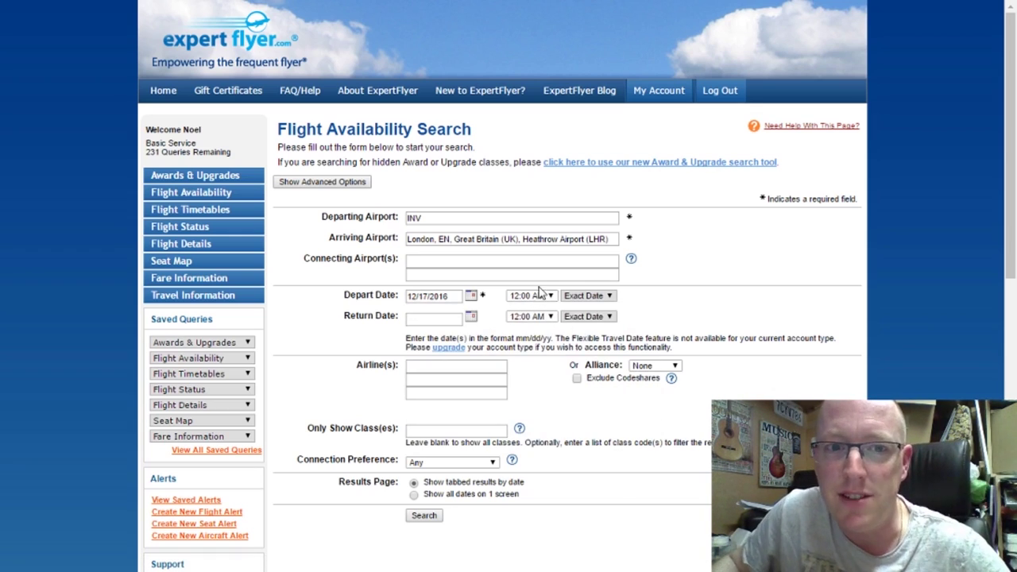
Set the airline to British Airways (BA), run the flight availability search and view the available classes
{"action": "scroll", "coordinate": [504, 321], "scroll_direction": "down", "scroll_amount": 1}
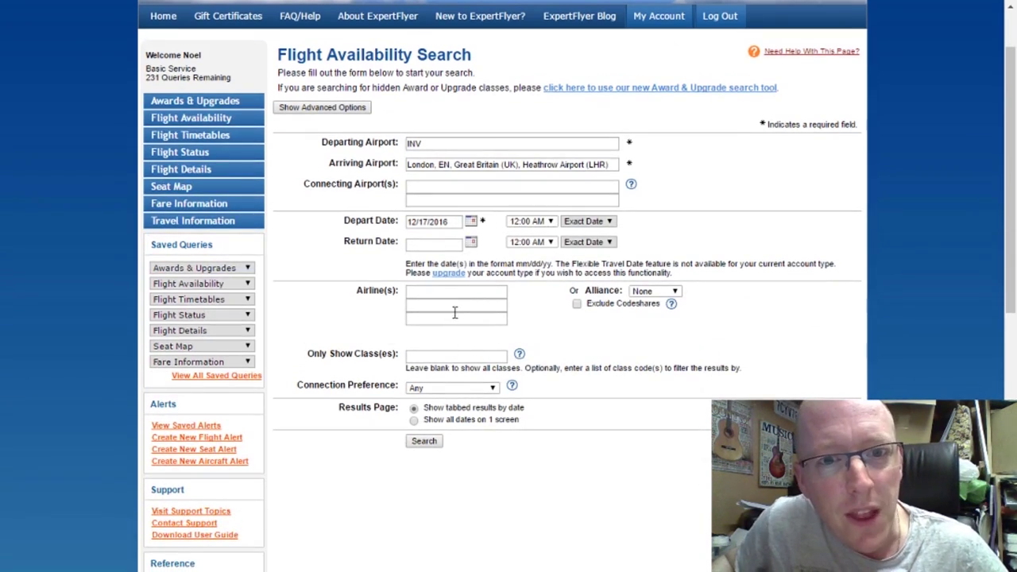
{"action": "left_click", "coordinate": [459, 378]}
{"action": "left_click", "coordinate": [459, 293]}
{"action": "type", "text": "ba"}
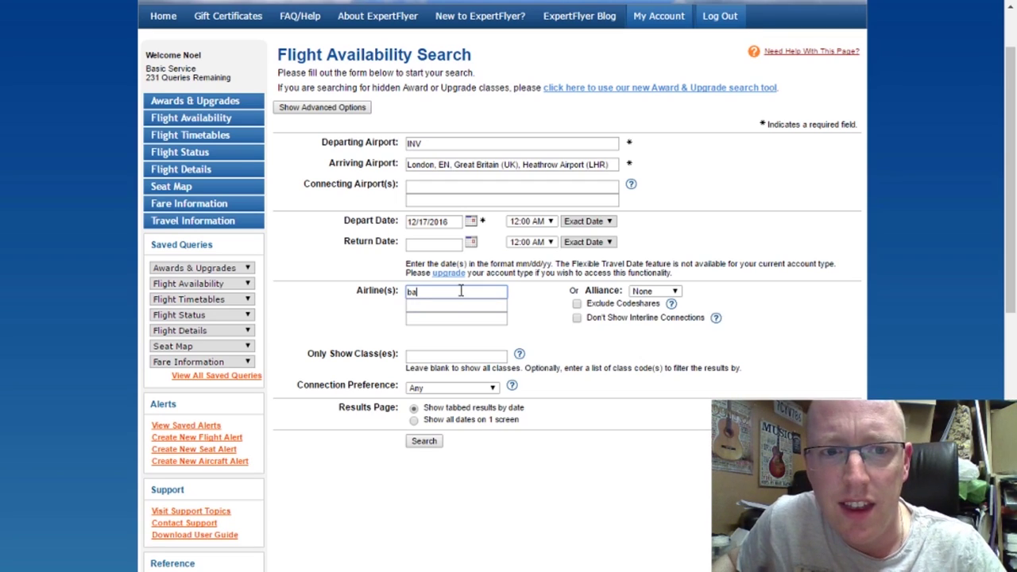
{"action": "left_click", "coordinate": [480, 305]}
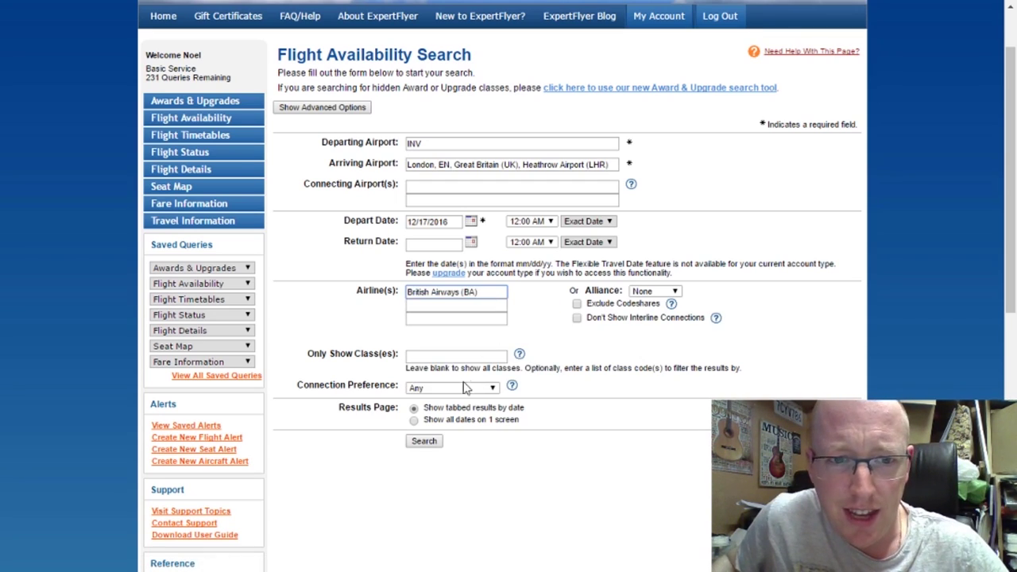
{"action": "left_click", "coordinate": [423, 441]}
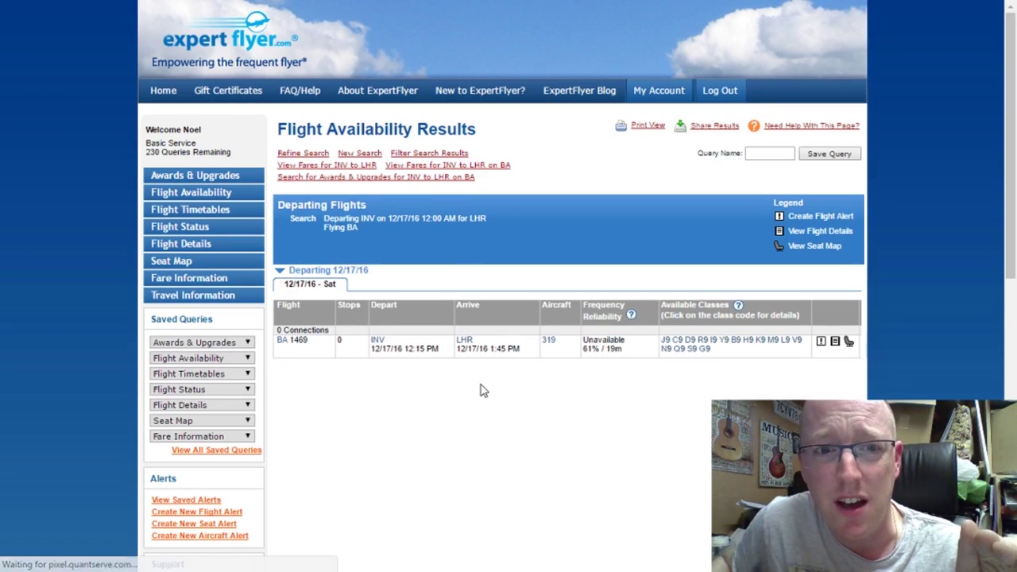
{"action": "scroll", "coordinate": [480, 390], "scroll_direction": "down", "scroll_amount": 1}
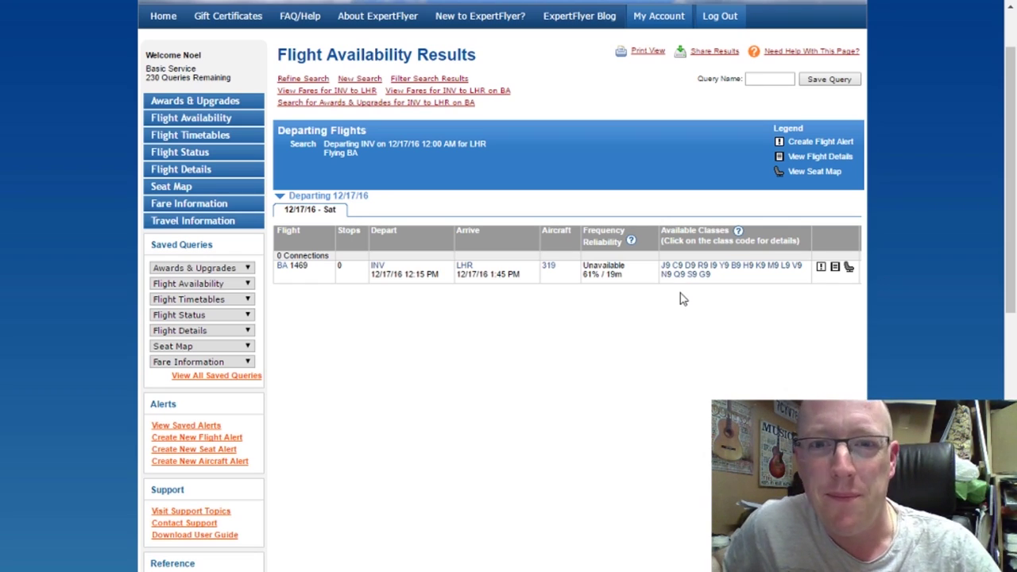
Return to the flight availability search and enter LHR as departing airport and Stockholm Arlanda (ARN) as arriving airport
{"action": "key", "text": "alt+Left"}
{"action": "left_click", "coordinate": [411, 141]}
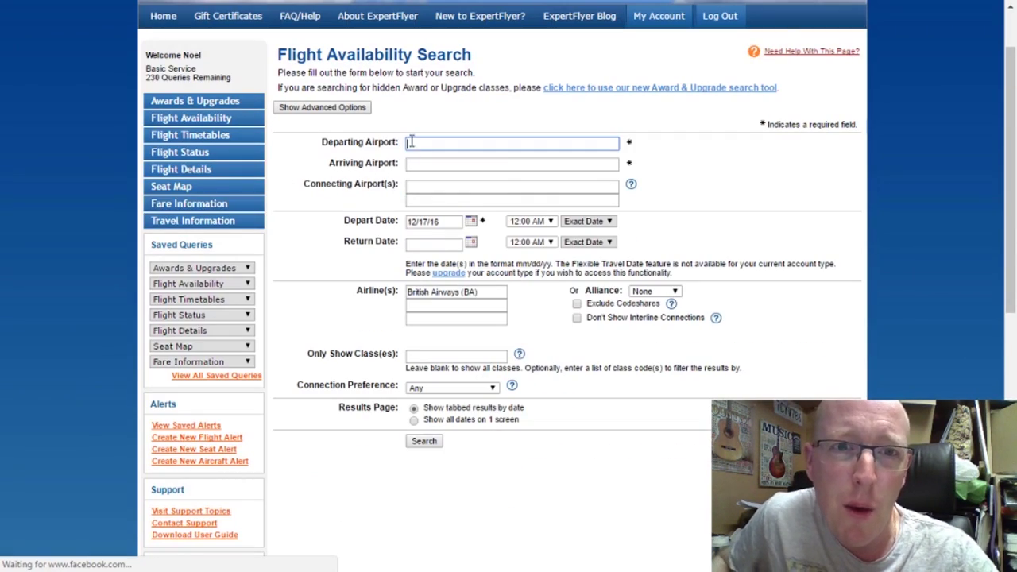
{"action": "type", "text": "lhr"}
{"action": "key", "text": "Tab"}
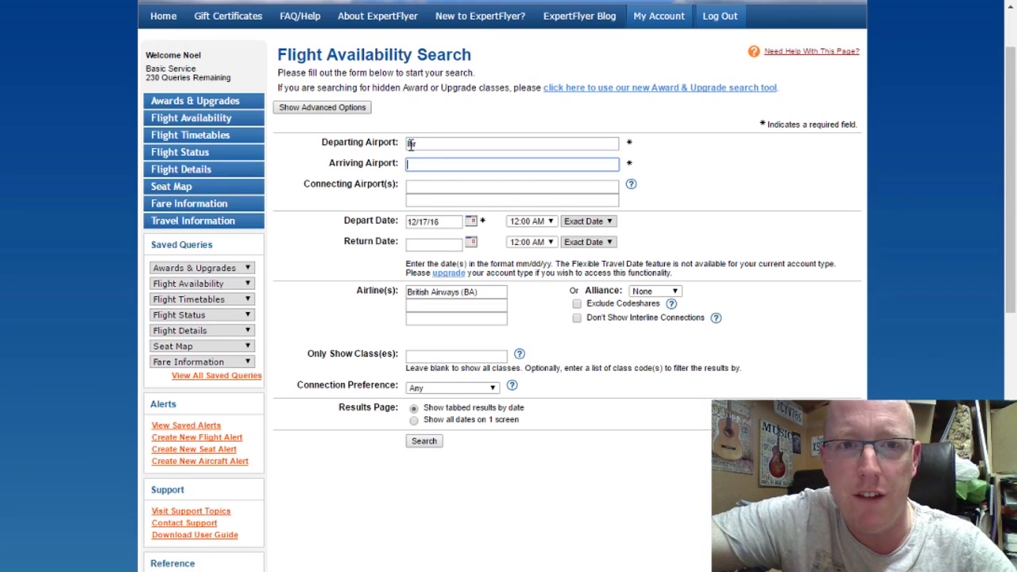
{"action": "type", "text": "arn"}
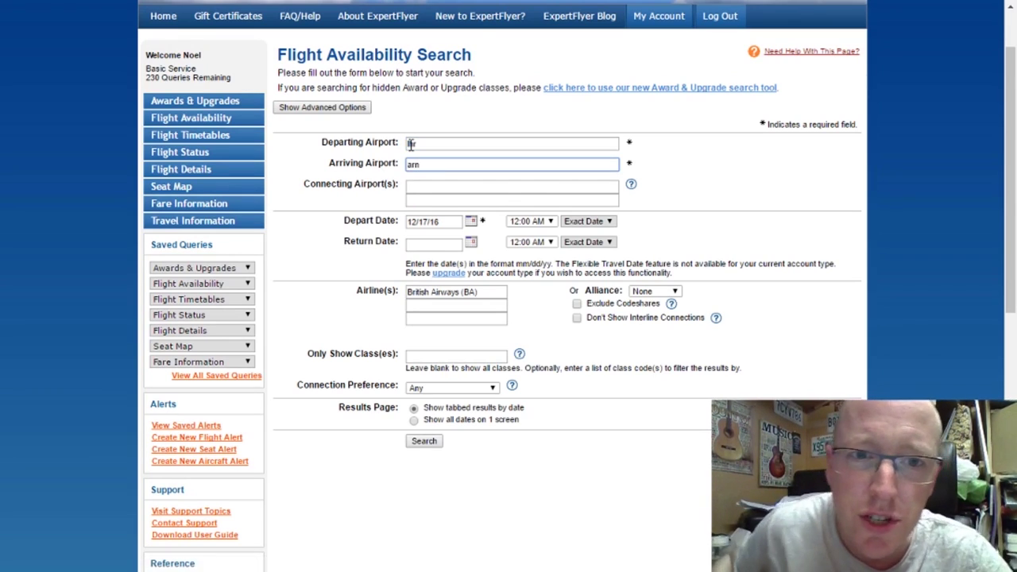
{"action": "left_click", "coordinate": [442, 180]}
Set the depart date of the flight availability search to 11/11/2016
{"action": "left_click", "coordinate": [443, 221]}
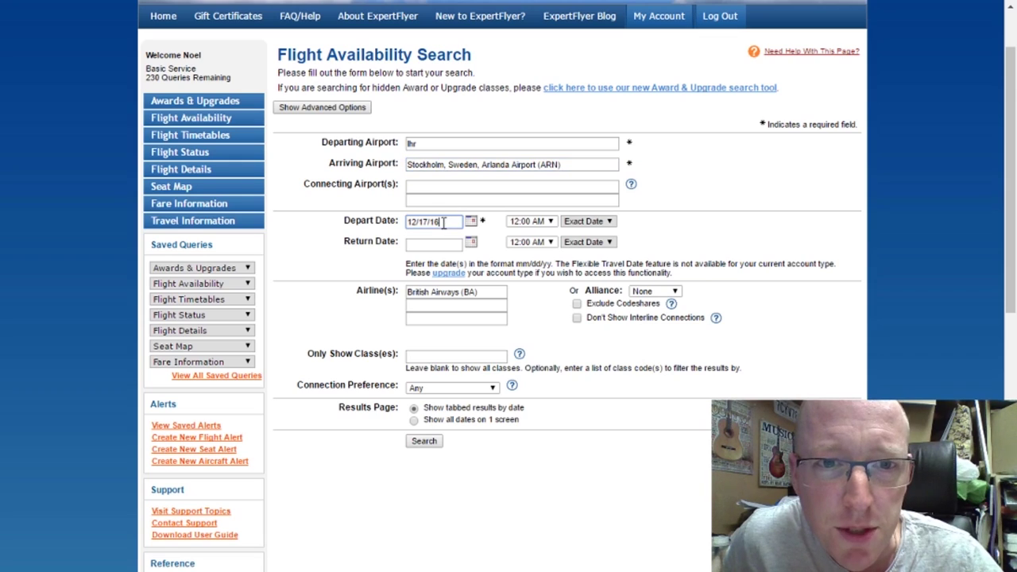
{"action": "type", "text": "12/17/16"}
{"action": "left_click", "coordinate": [470, 222]}
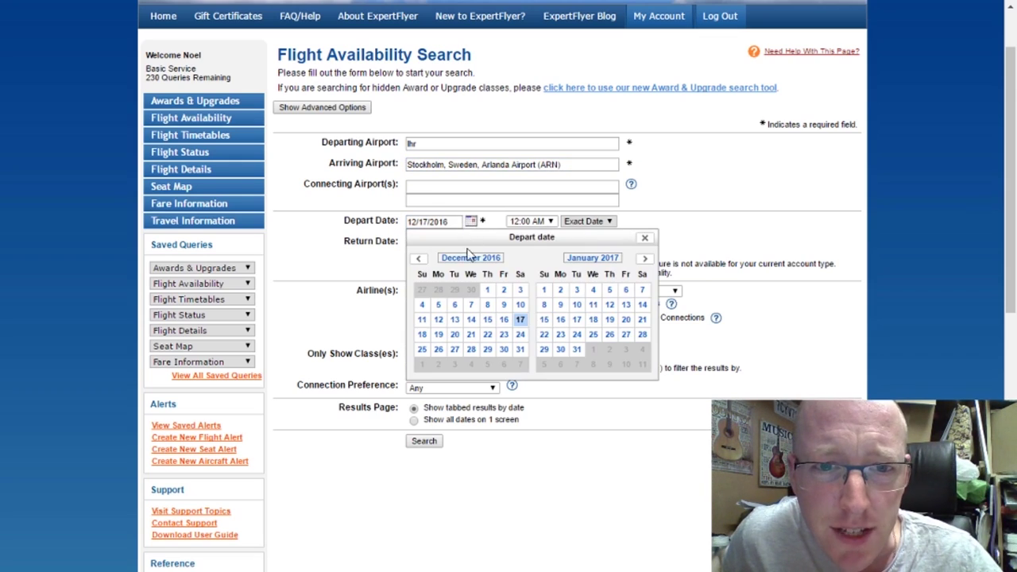
{"action": "left_click", "coordinate": [419, 259]}
{"action": "left_click", "coordinate": [420, 262]}
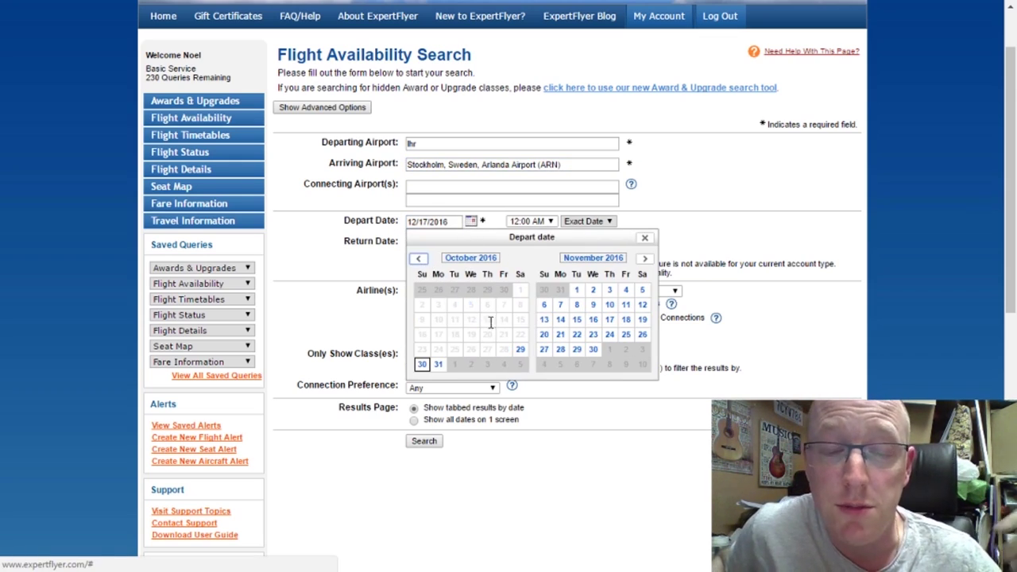
{"action": "left_click", "coordinate": [624, 305]}
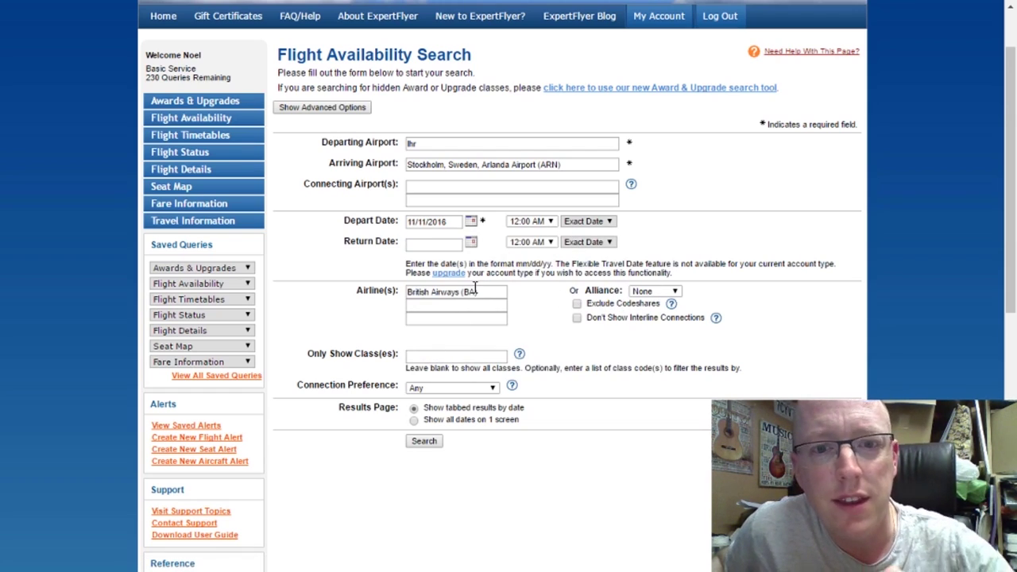
Replace the airline with SAS (SK) and run the flight availability search
{"action": "left_click_drag", "start_coordinate": [480, 292], "coordinate": [377, 294]}
{"action": "type", "text": "sk"}
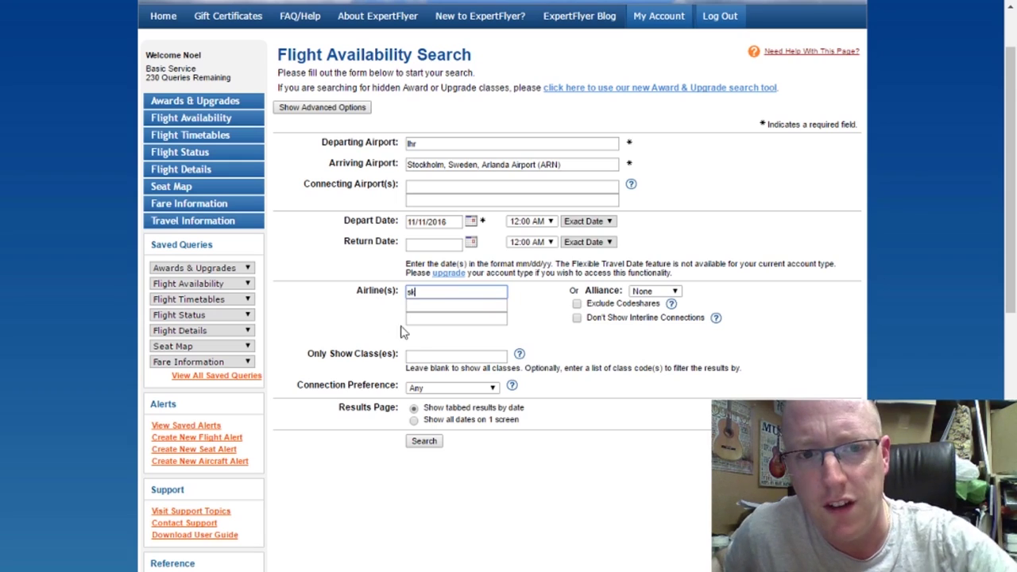
{"action": "left_click", "coordinate": [429, 309]}
{"action": "left_click", "coordinate": [425, 441]}
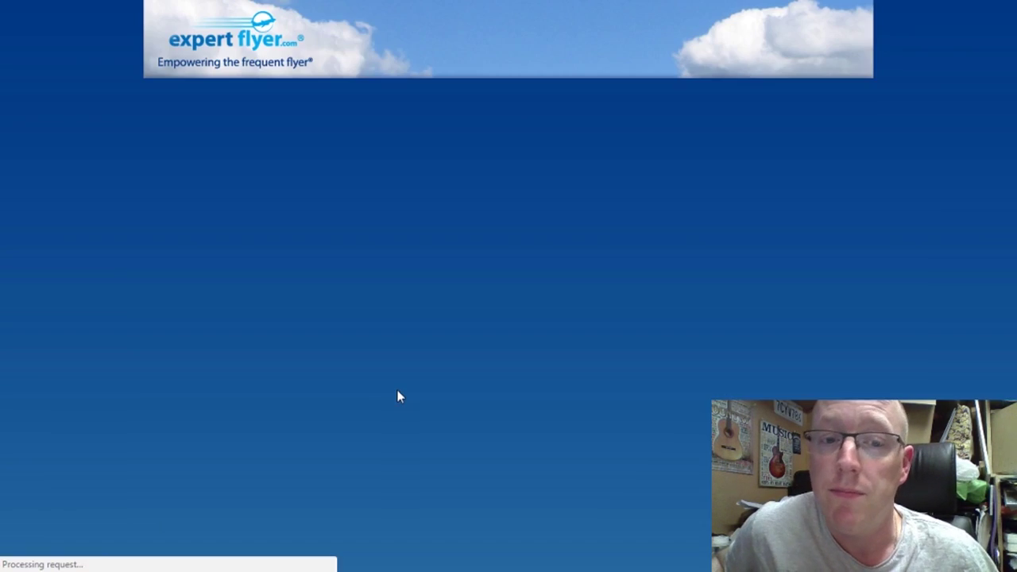
Review the available fare classes on the direct and connecting SK flights from LHR to ARN
{"action": "scroll", "coordinate": [429, 318], "scroll_direction": "down", "scroll_amount": 1}
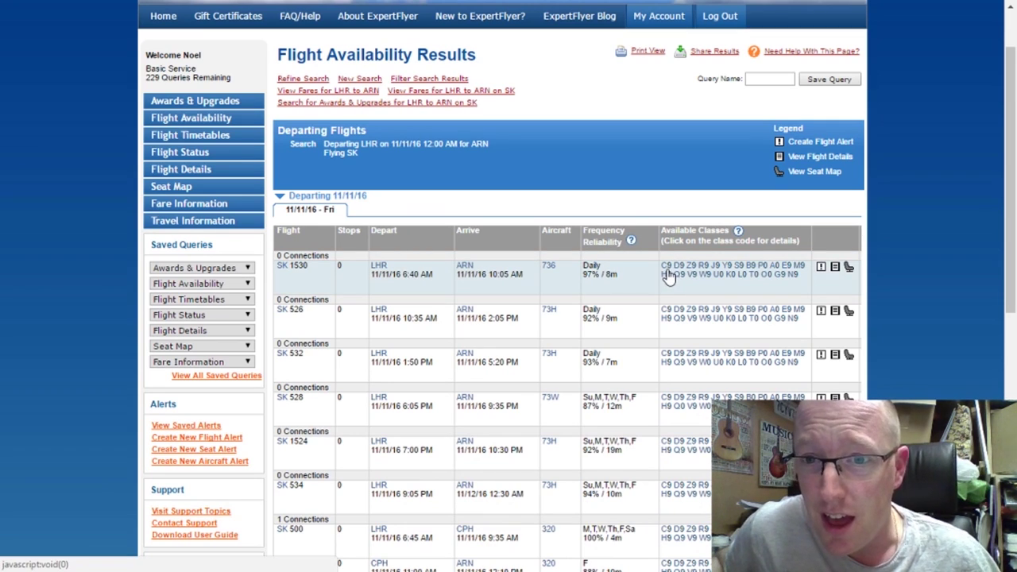
{"action": "scroll", "coordinate": [697, 267], "scroll_direction": "down", "scroll_amount": 1}
{"action": "scroll", "coordinate": [701, 270], "scroll_direction": "down", "scroll_amount": 1}
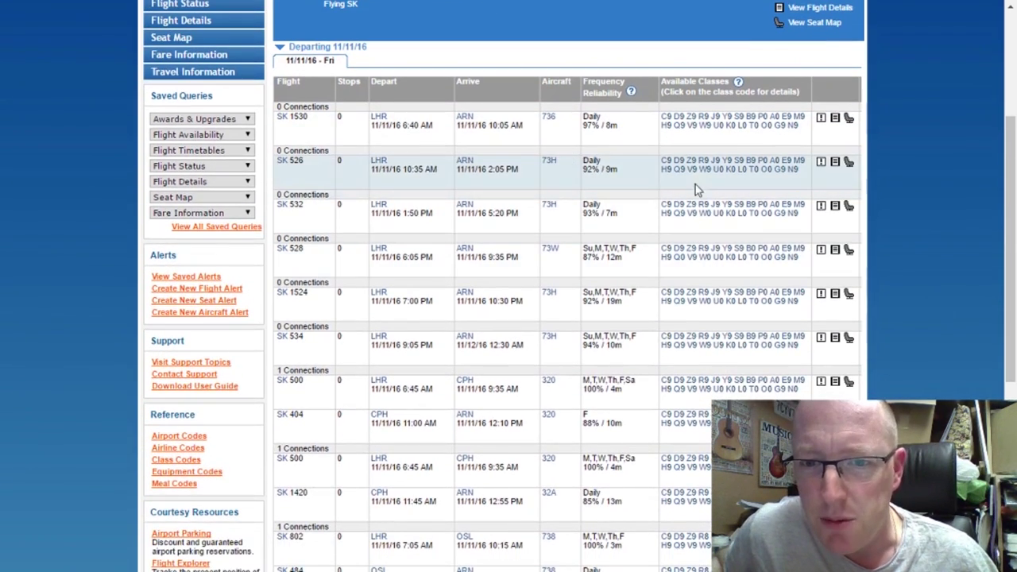
{"action": "scroll", "coordinate": [715, 310], "scroll_direction": "down", "scroll_amount": 3}
{"action": "scroll", "coordinate": [710, 313], "scroll_direction": "down", "scroll_amount": 1}
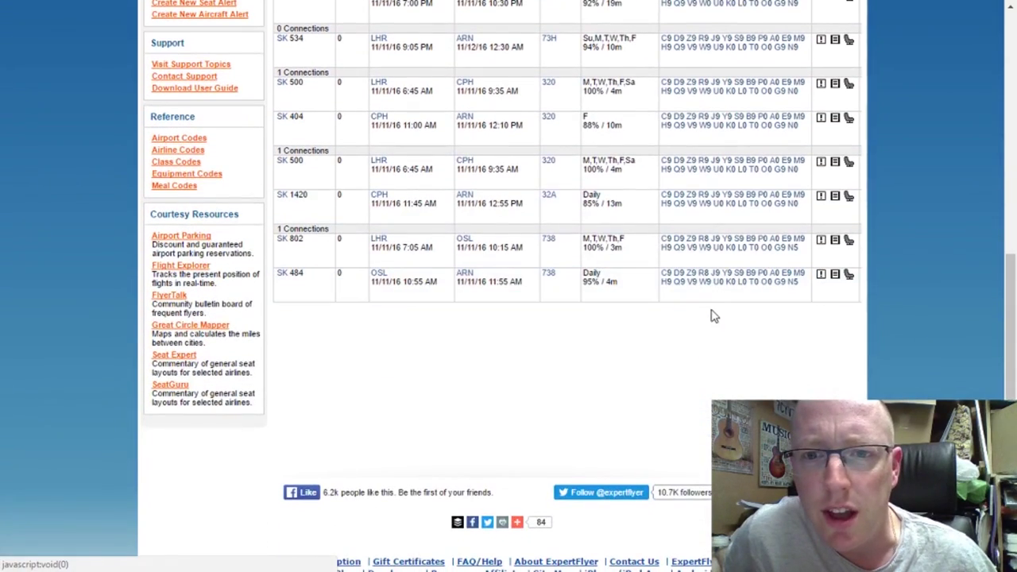
{"action": "scroll", "coordinate": [676, 352], "scroll_direction": "up", "scroll_amount": 3}
{"action": "scroll", "coordinate": [656, 272], "scroll_direction": "up", "scroll_amount": 5}
Return to the flight availability search and enter GLA as departing airport and AMS as arriving airport
{"action": "key", "text": "alt+Left"}
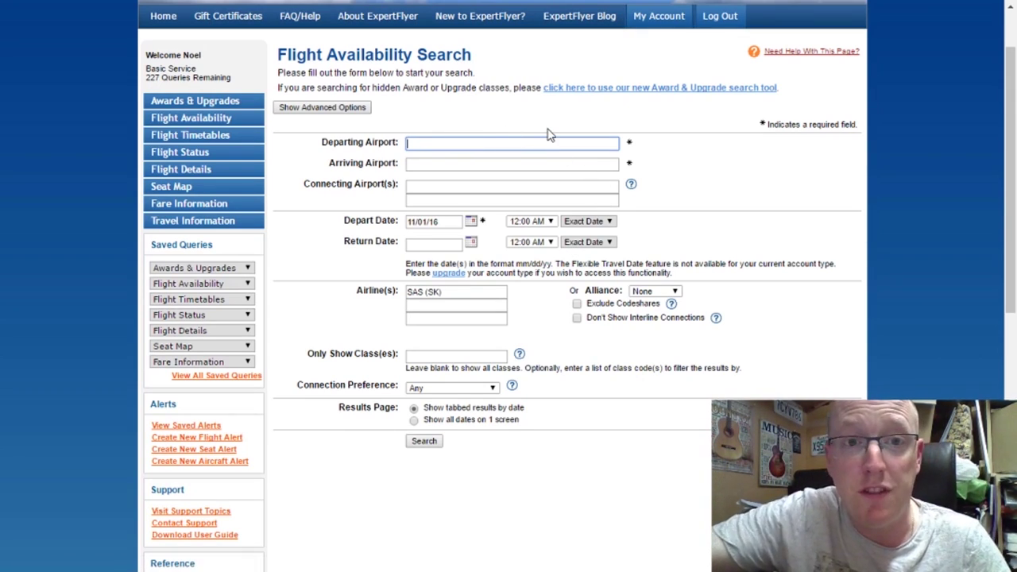
{"action": "type", "text": "gla"}
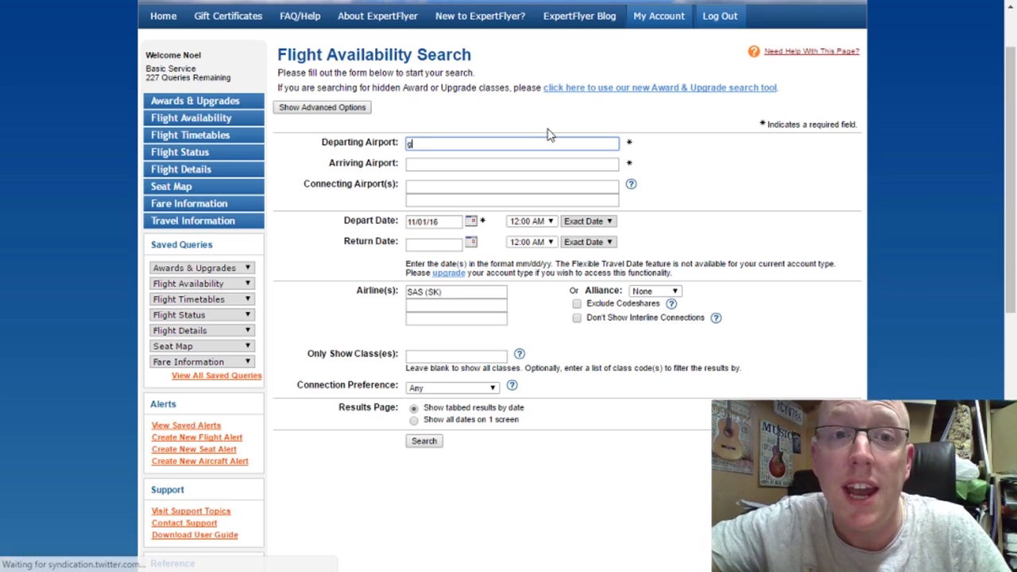
{"action": "key", "text": "Tab"}
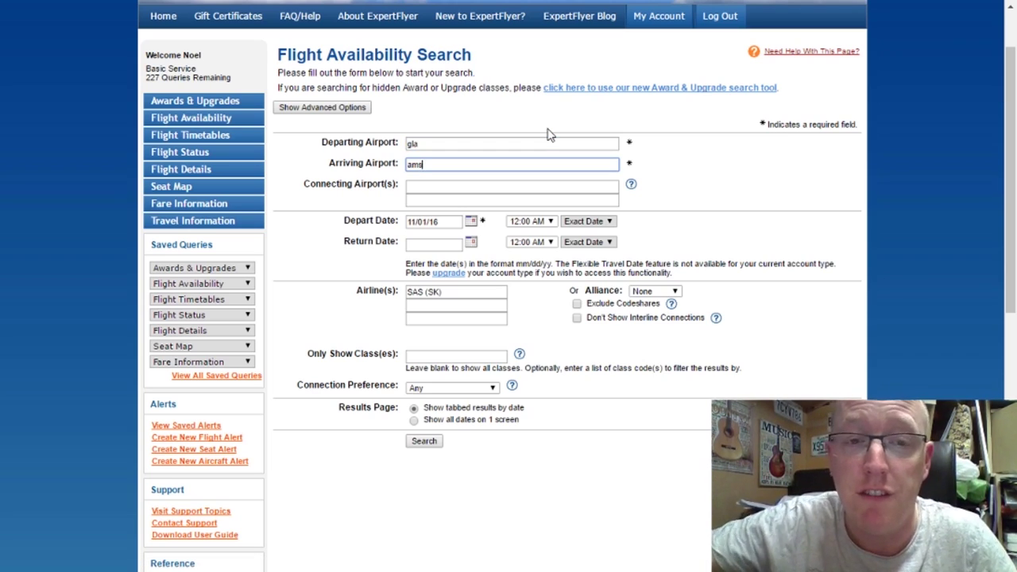
{"action": "type", "text": "ams"}
{"action": "key", "text": "Tab"}
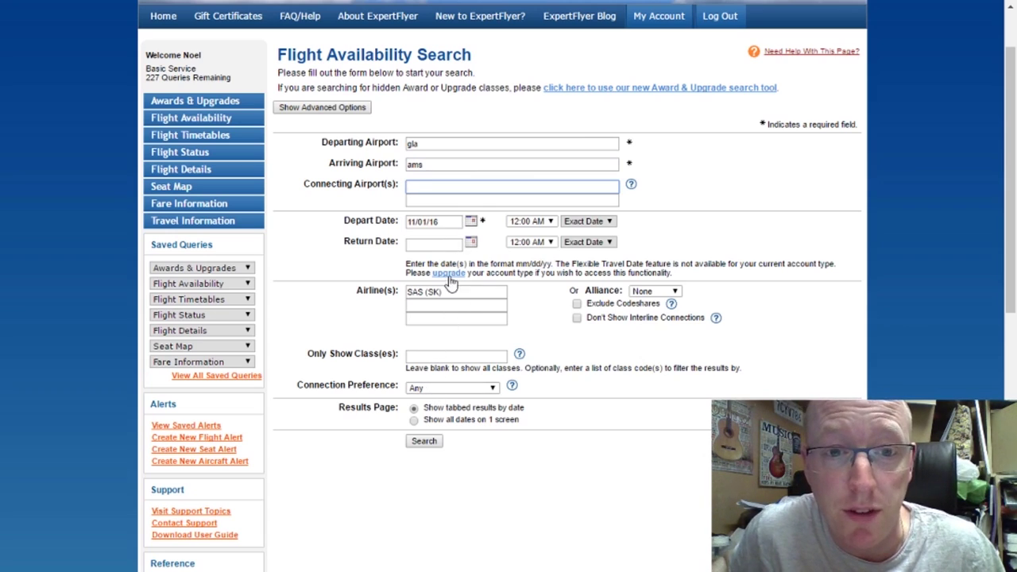
Replace the airline with KLM (KL), run the flight availability search and view the GLA to AMS flights
{"action": "left_click", "coordinate": [459, 306]}
{"action": "left_click_drag", "start_coordinate": [483, 292], "coordinate": [374, 274]}
{"action": "type", "text": "kl"}
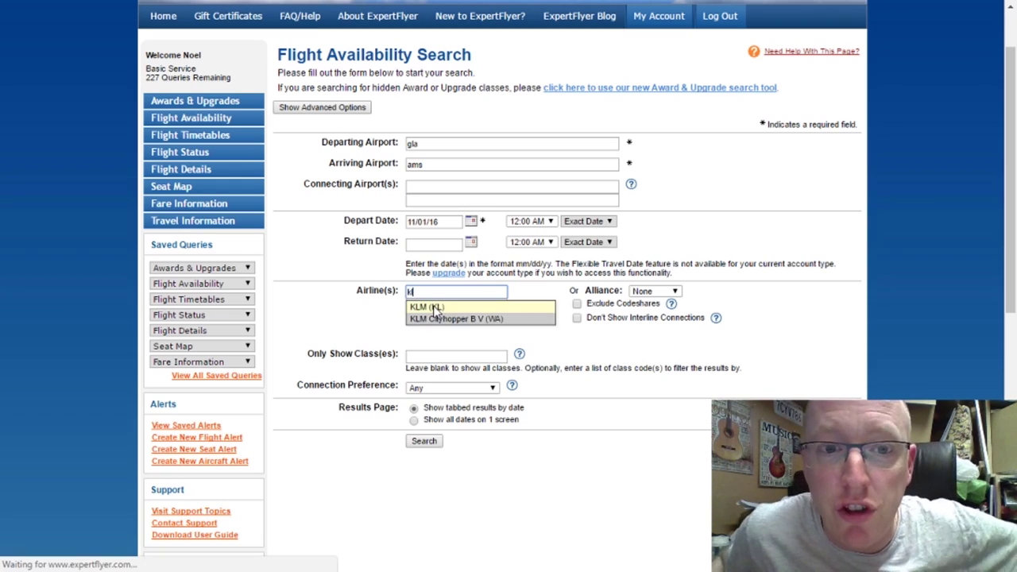
{"action": "left_click", "coordinate": [436, 308]}
{"action": "left_click", "coordinate": [424, 441]}
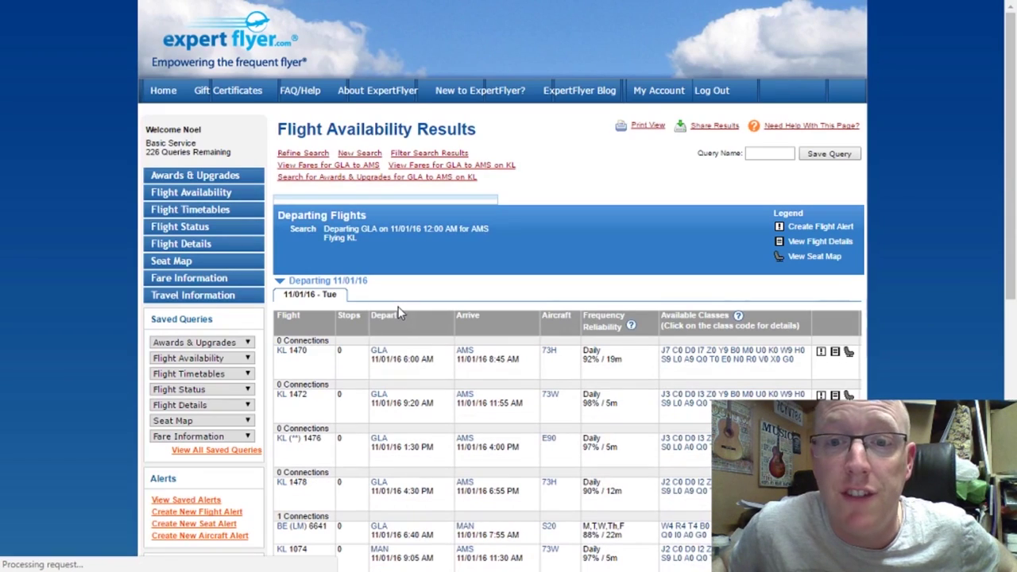
{"action": "scroll", "coordinate": [400, 313], "scroll_direction": "down", "scroll_amount": 1}
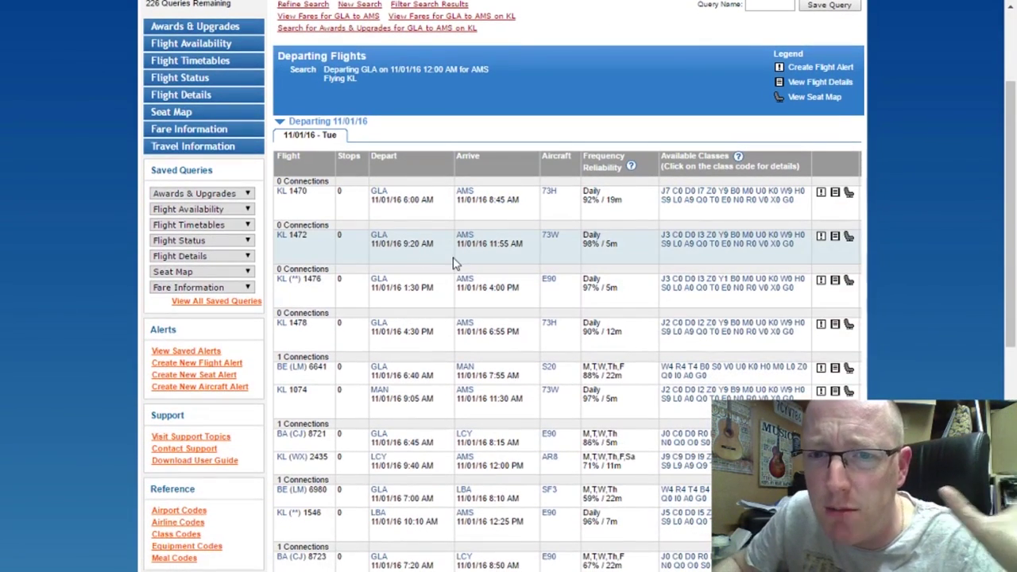
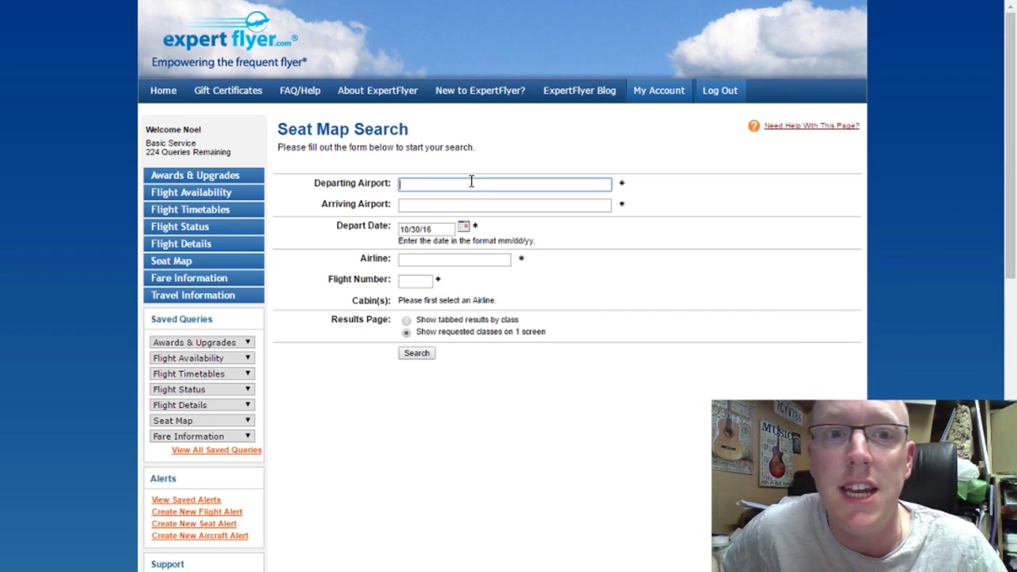
In the seat map search, enter GLA as departing airport and Amsterdam Central Rail Station as arriving airport
{"action": "type", "text": "lhr"}
{"action": "key", "text": "Tab"}
{"action": "key", "text": "shift+Tab"}
{"action": "type", "text": "gla"}
{"action": "key", "text": "Tab"}
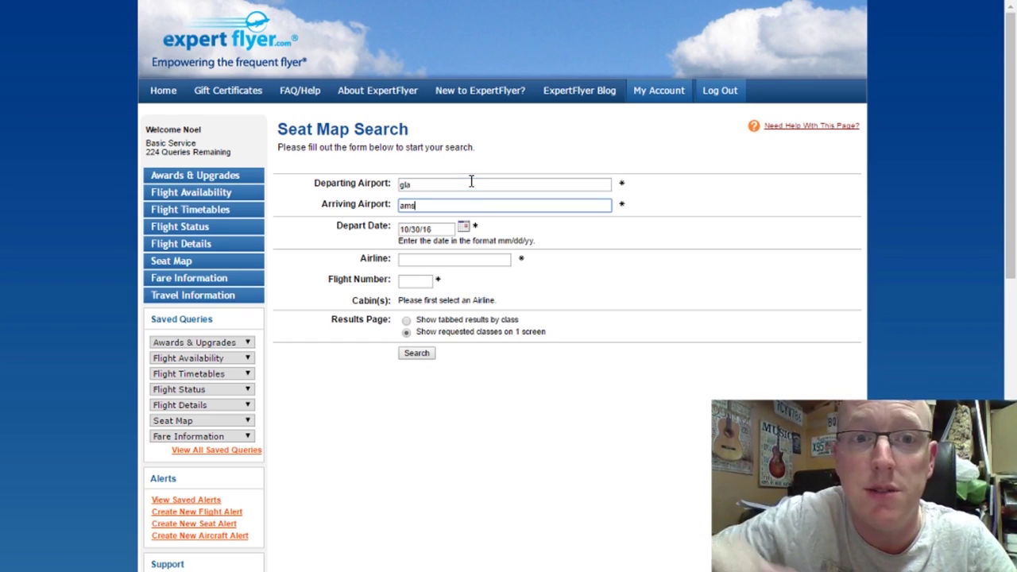
{"action": "type", "text": "ams"}
{"action": "left_click", "coordinate": [468, 233]}
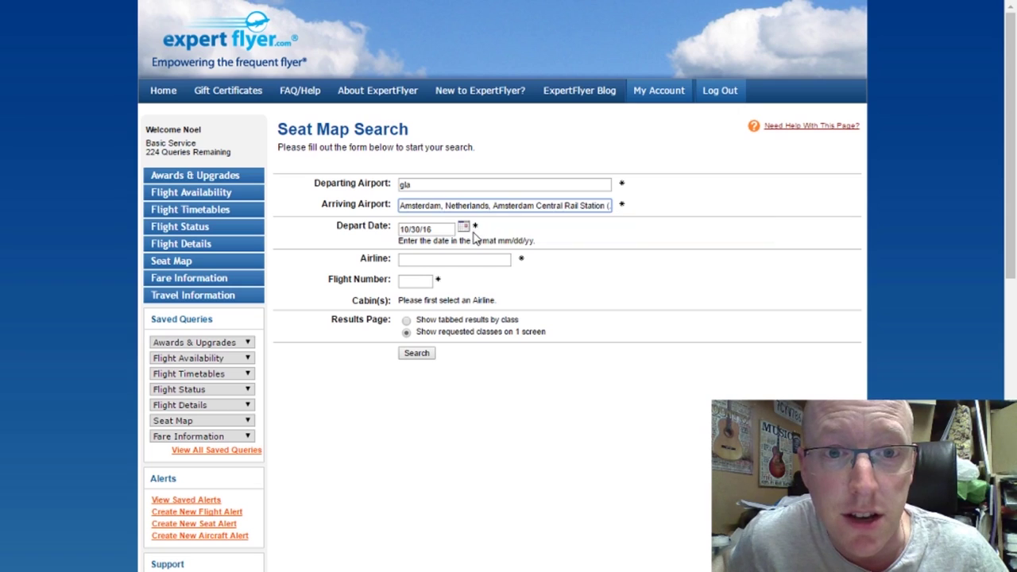
Change the arriving airport to Amsterdam-Schiphol Airport (AMS) and set the depart date to 11/04/2016
{"action": "left_click", "coordinate": [464, 227]}
{"action": "triple_click", "coordinate": [483, 205]}
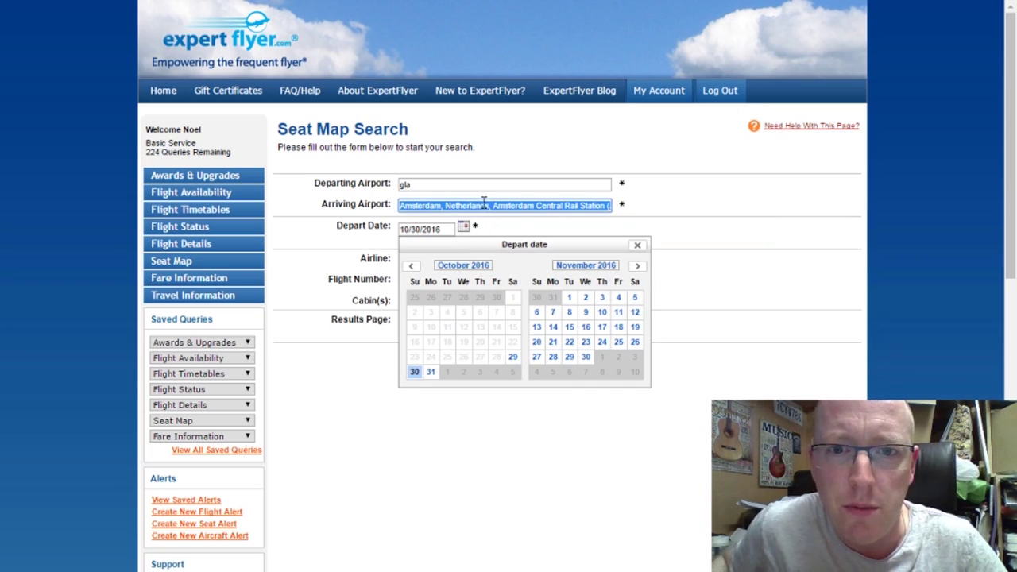
{"action": "type", "text": "sm"}
{"action": "key", "text": "BackSpace"}
{"action": "key", "text": "BackSpace"}
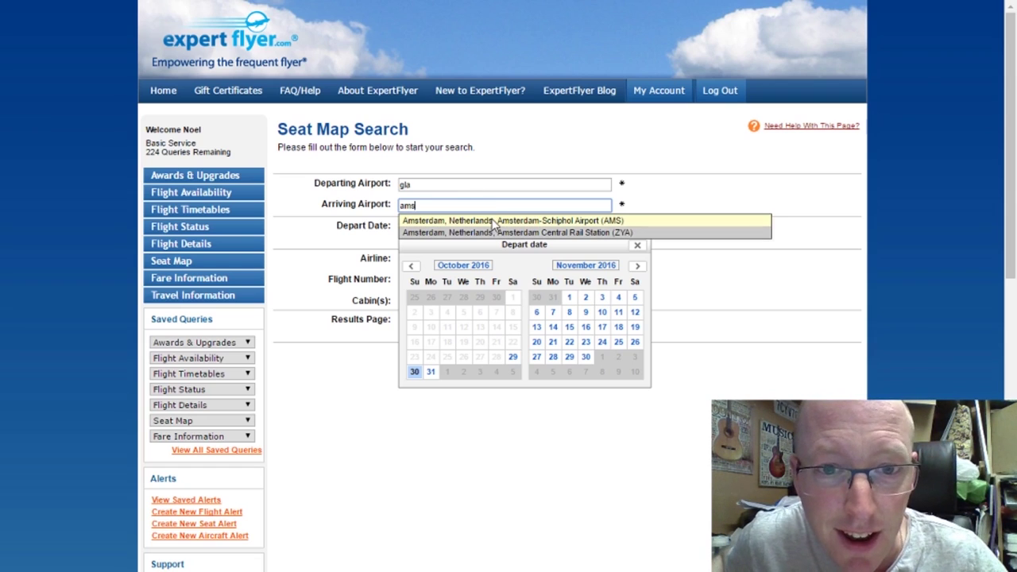
{"action": "left_click", "coordinate": [492, 222]}
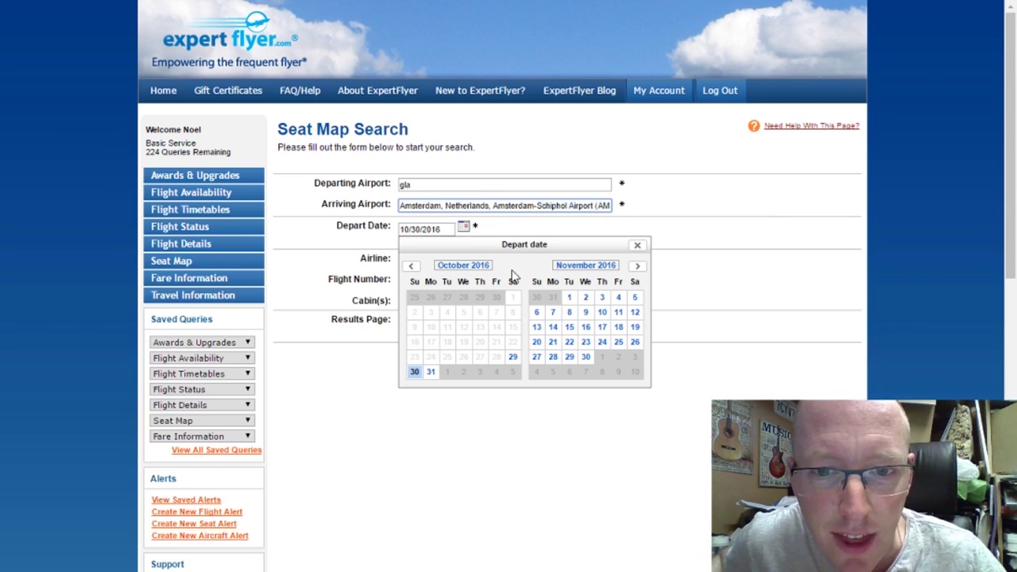
{"action": "left_click", "coordinate": [618, 298]}
Set the airline to KLM (KL) with both Business and Economy cabins, and submit the seat map search
{"action": "left_click", "coordinate": [451, 262]}
{"action": "type", "text": "kl"}
{"action": "left_click", "coordinate": [419, 272]}
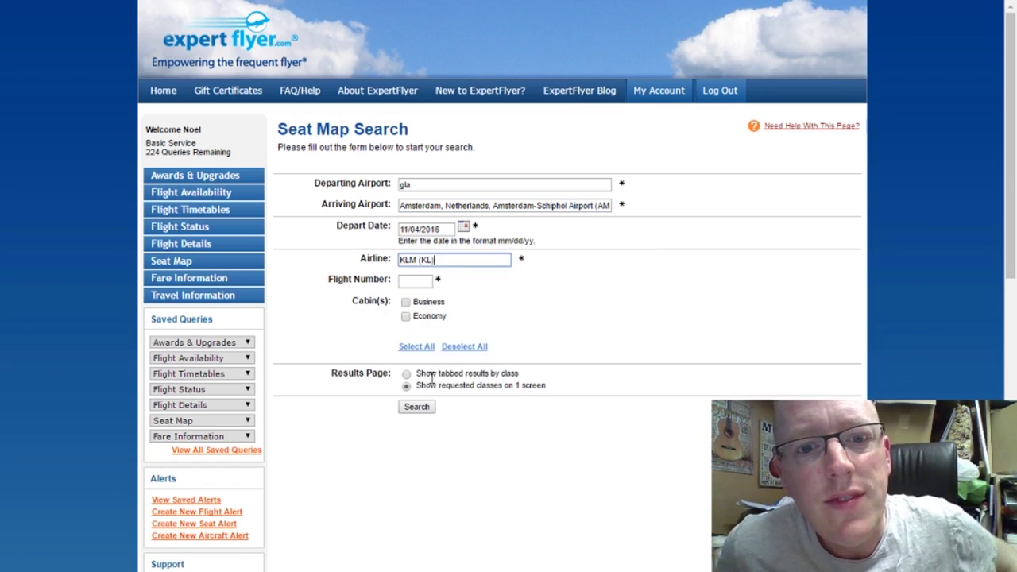
{"action": "left_click", "coordinate": [405, 301]}
{"action": "left_click", "coordinate": [405, 316]}
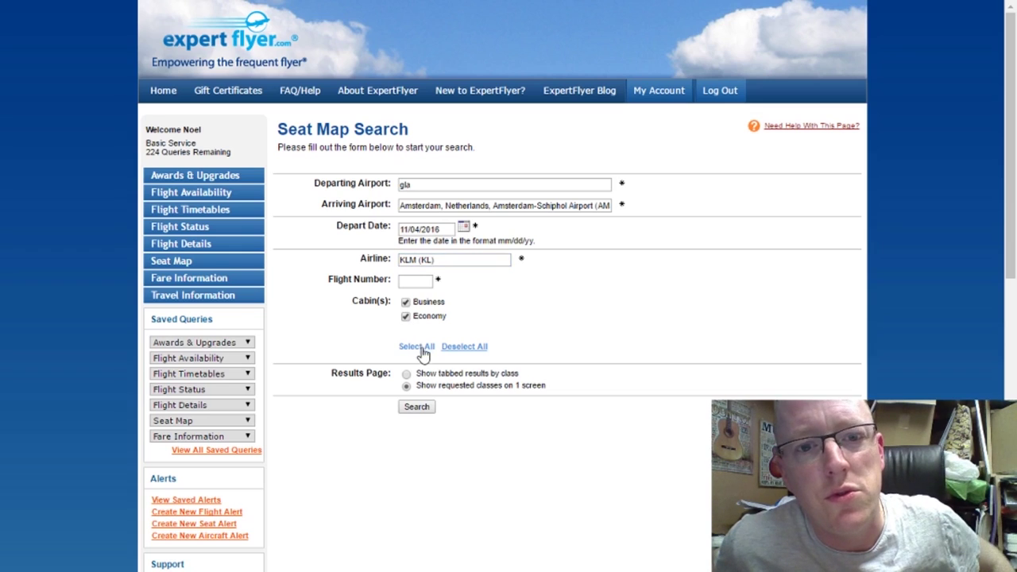
{"action": "left_click", "coordinate": [413, 409]}
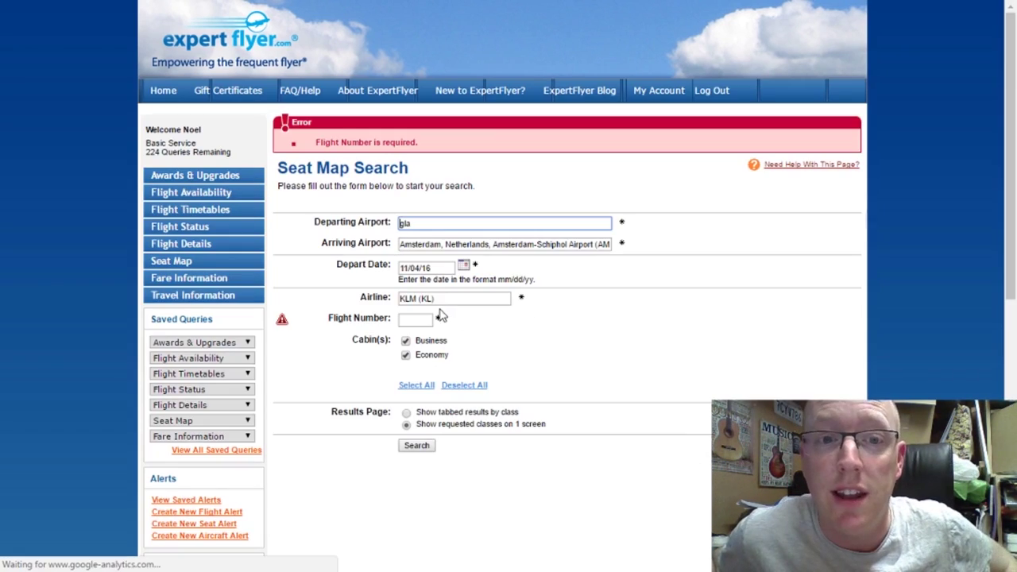
Run the seat map search for flight number 1478 and examine the Business and Economy seat maps
{"action": "left_click", "coordinate": [415, 318]}
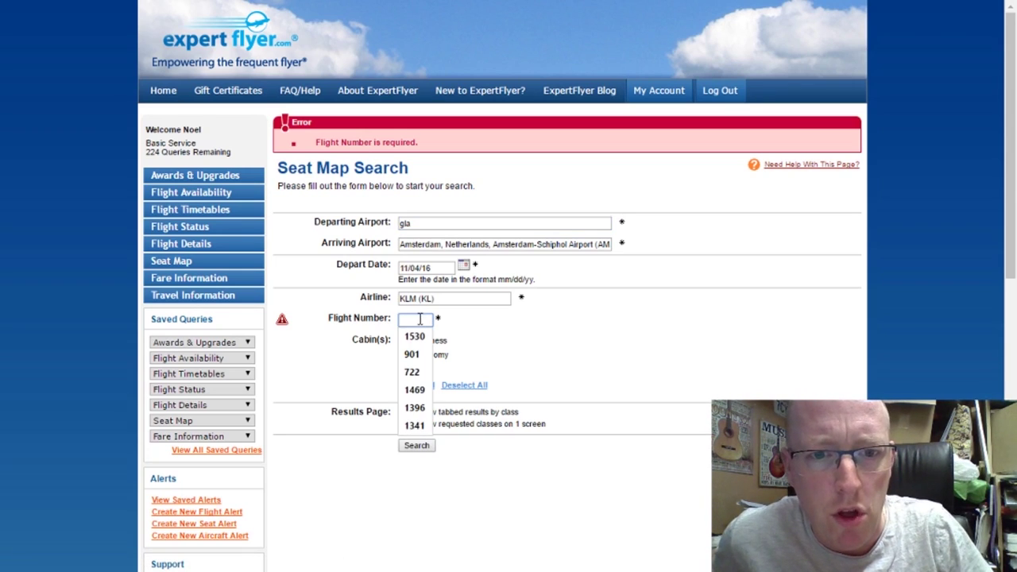
{"action": "type", "text": "1478"}
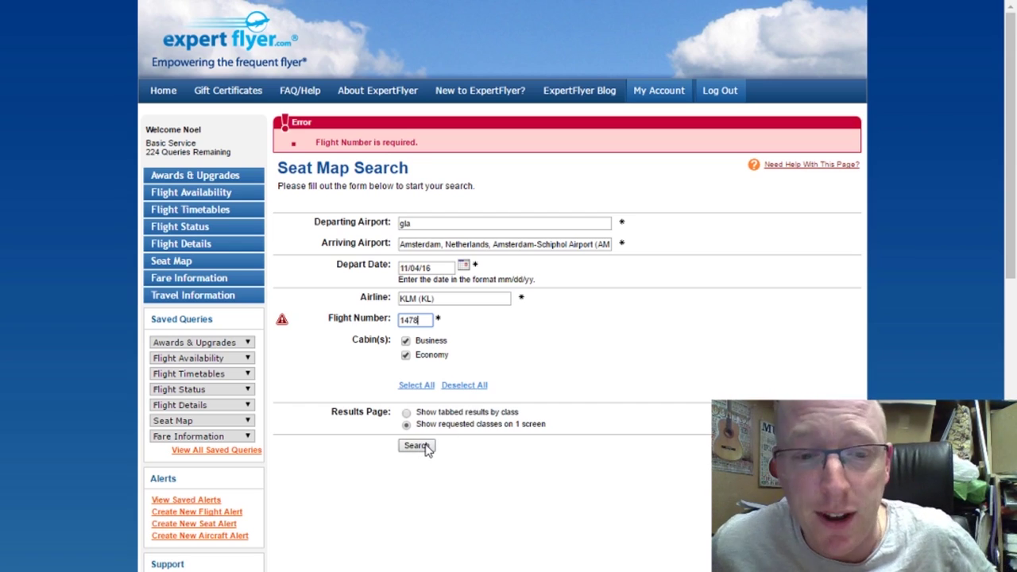
{"action": "left_click", "coordinate": [415, 445]}
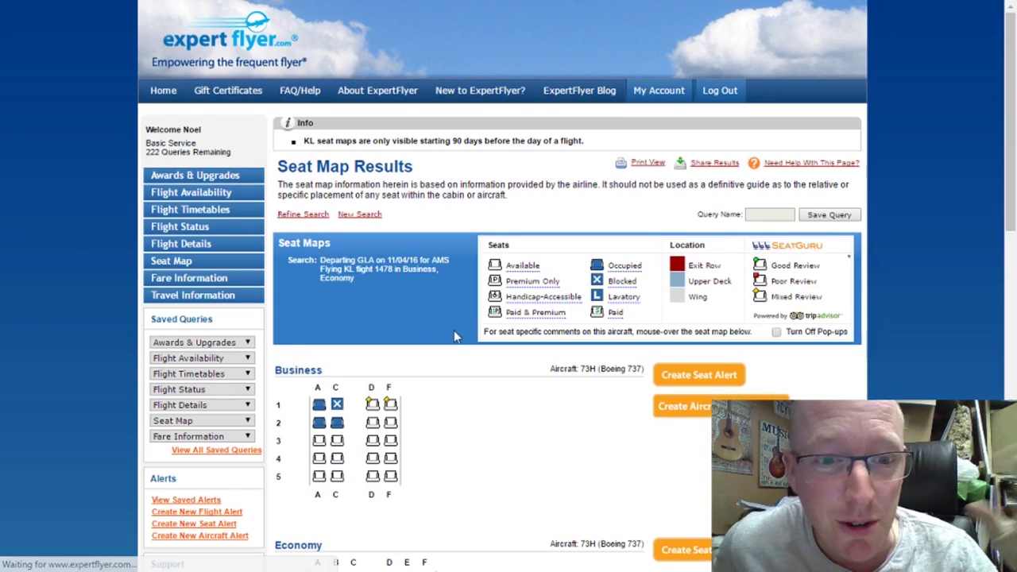
{"action": "scroll", "coordinate": [454, 337], "scroll_direction": "down", "scroll_amount": 3}
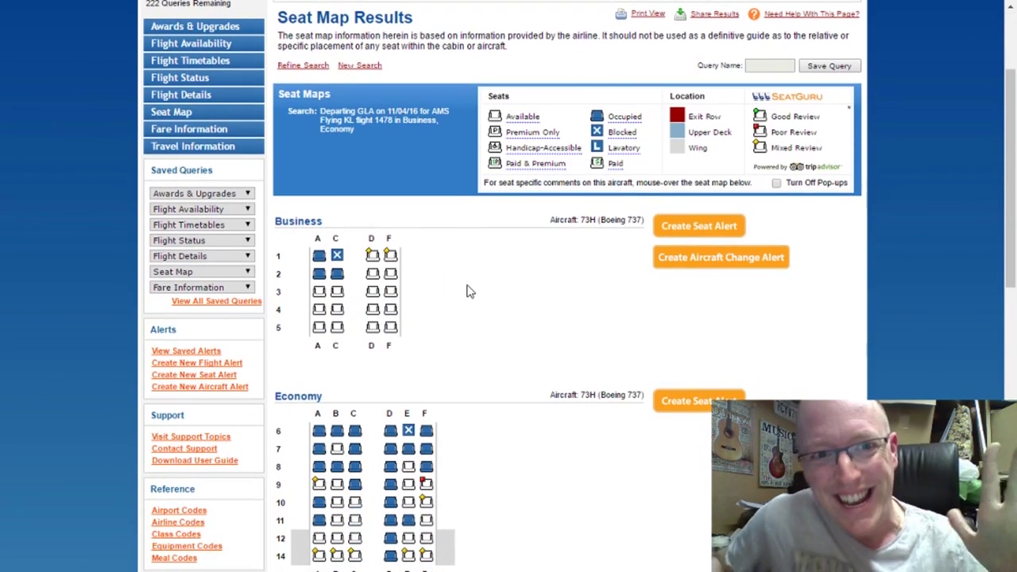
{"action": "scroll", "coordinate": [465, 289], "scroll_direction": "down", "scroll_amount": 2}
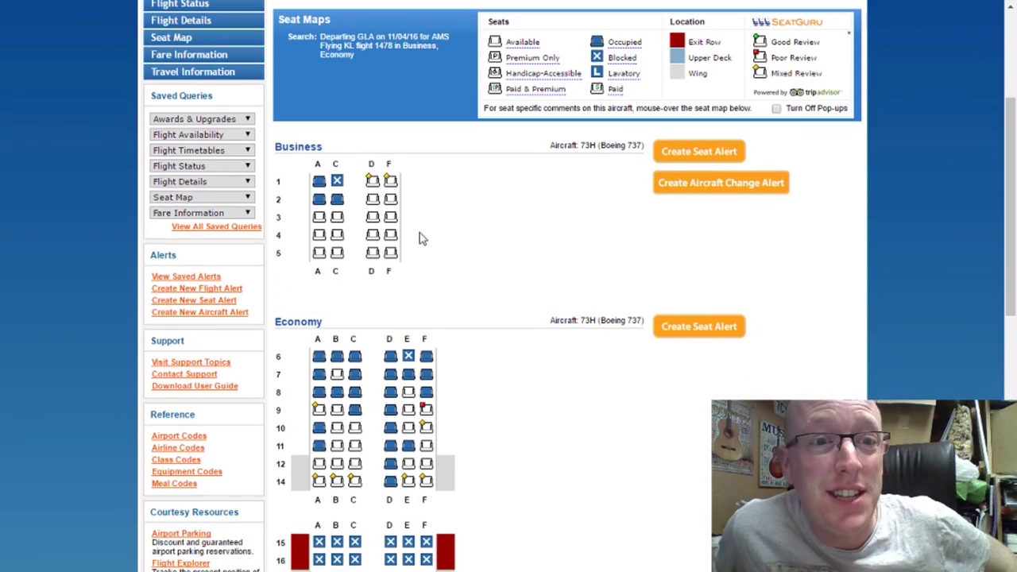
{"action": "mouse_move", "coordinate": [317, 189]}
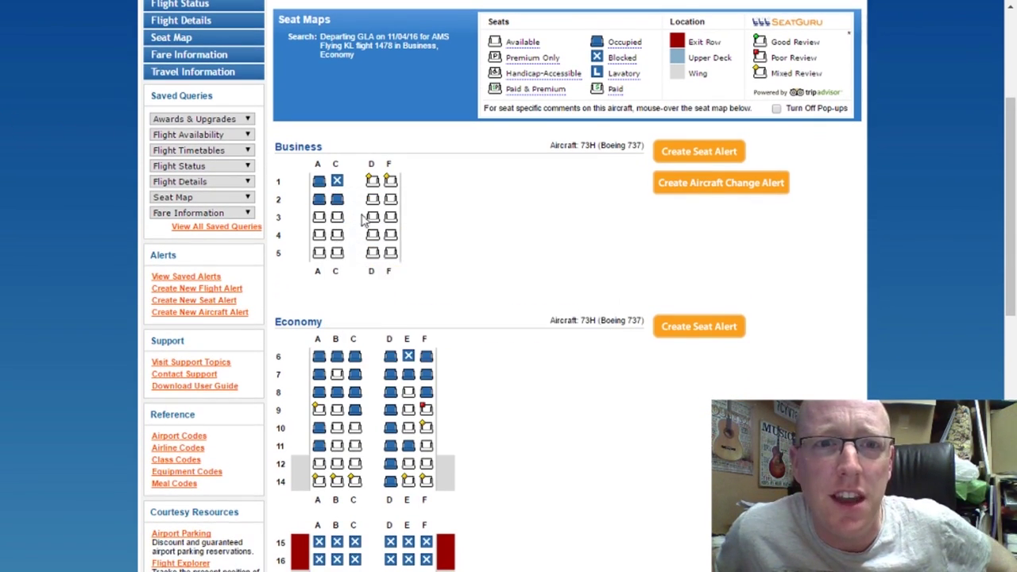
{"action": "scroll", "coordinate": [411, 198], "scroll_direction": "down", "scroll_amount": 2}
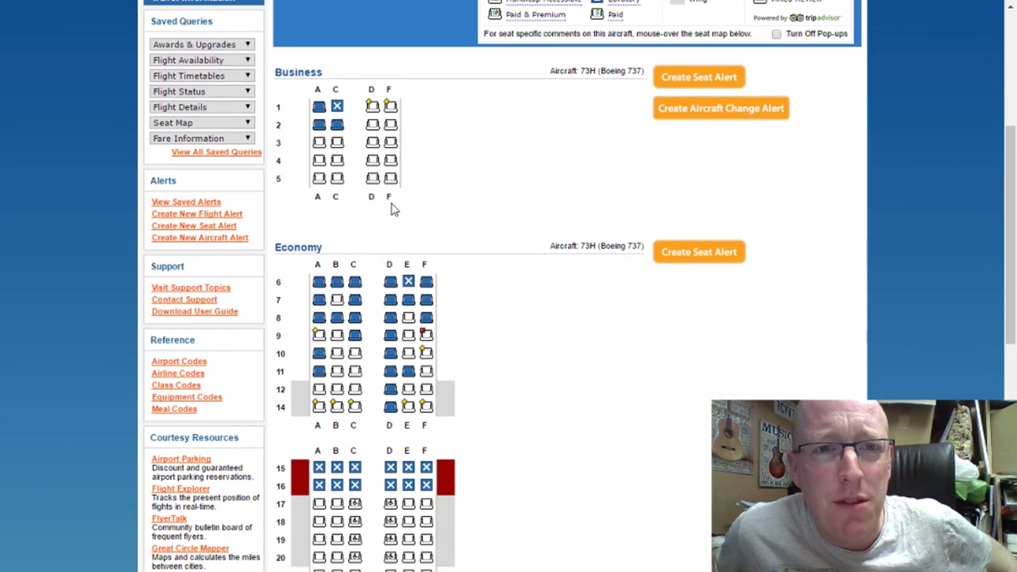
Read the SeatGuru seating information for individual Business seats, including 1C and 2C, on the KLM flight's seat map
{"action": "mouse_move", "coordinate": [341, 111]}
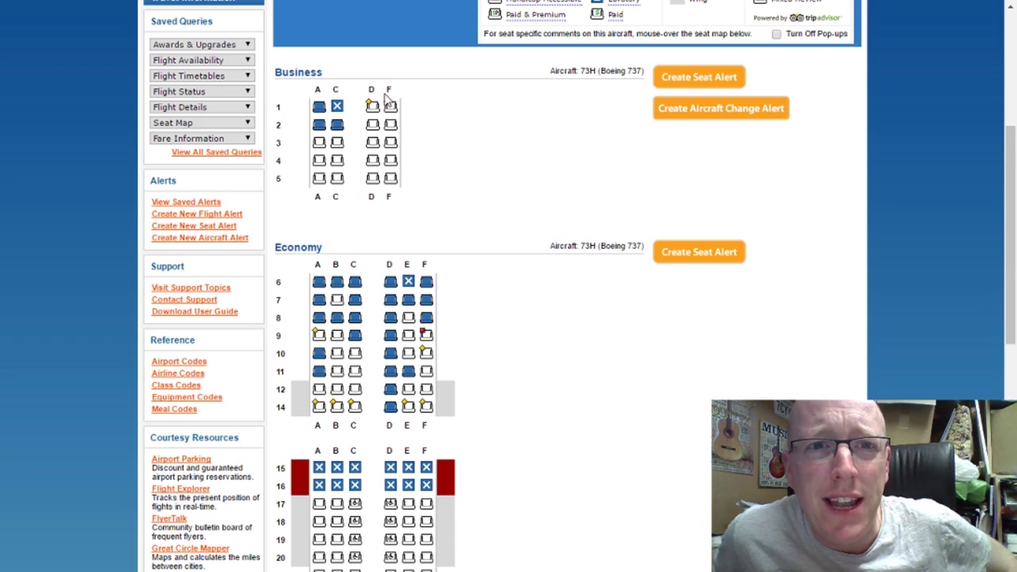
{"action": "mouse_move", "coordinate": [337, 151]}
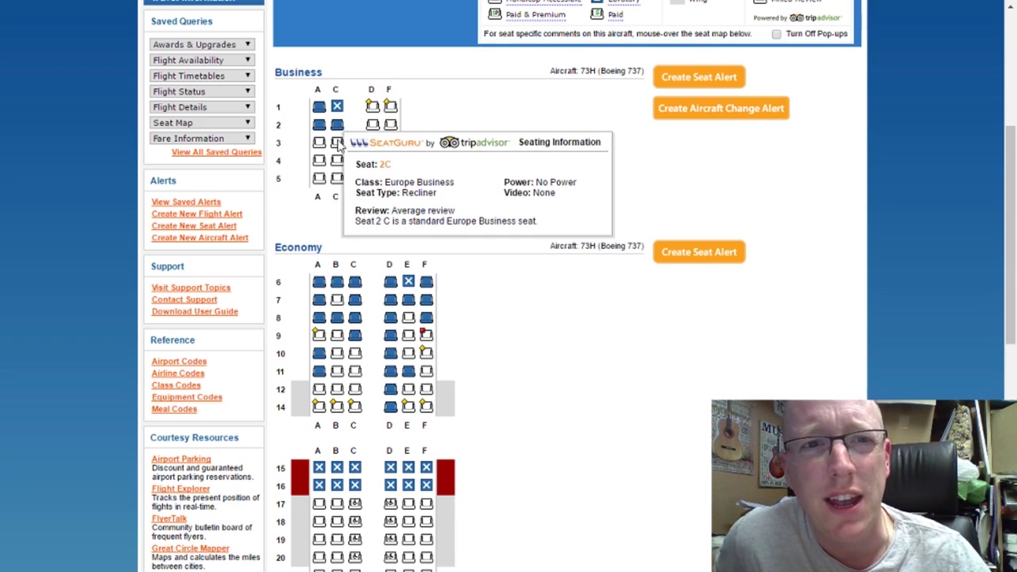
{"action": "mouse_move", "coordinate": [371, 133]}
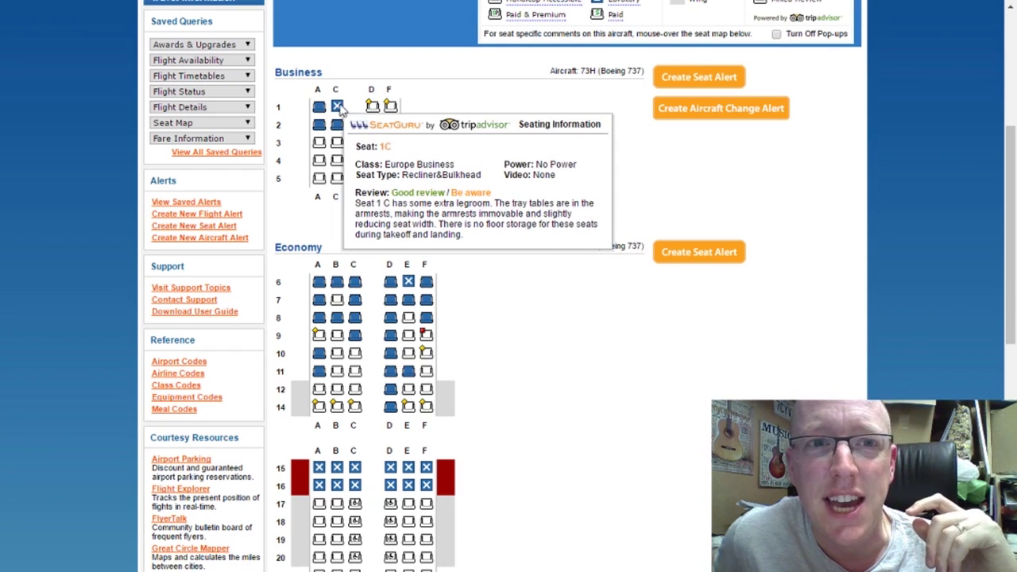
{"action": "mouse_move", "coordinate": [326, 133]}
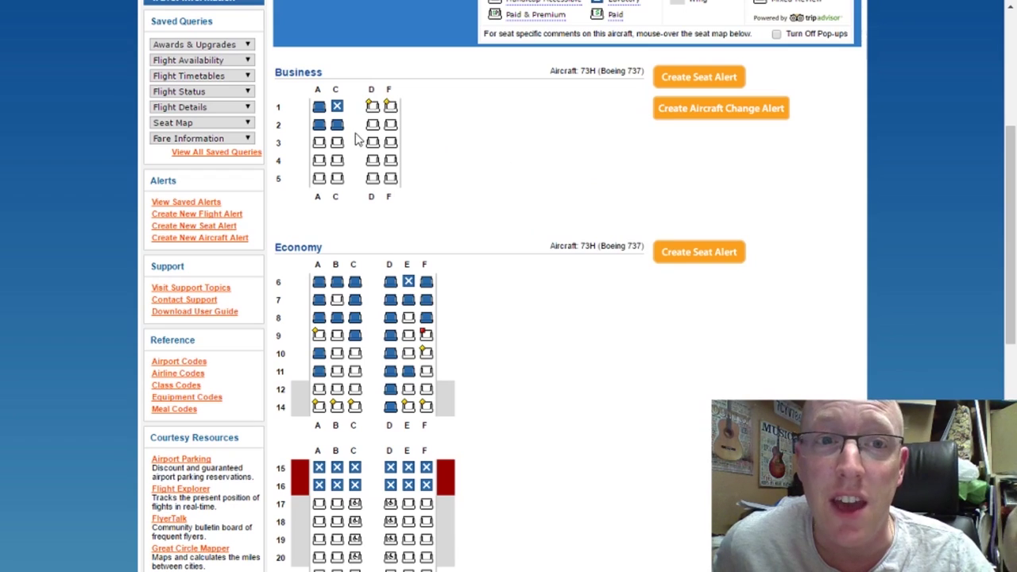
Examine the Economy cabin from row 6 to row 32, checking seat availability, blocked exit rows and individual seat reviews
{"action": "scroll", "coordinate": [381, 139], "scroll_direction": "down", "scroll_amount": 2}
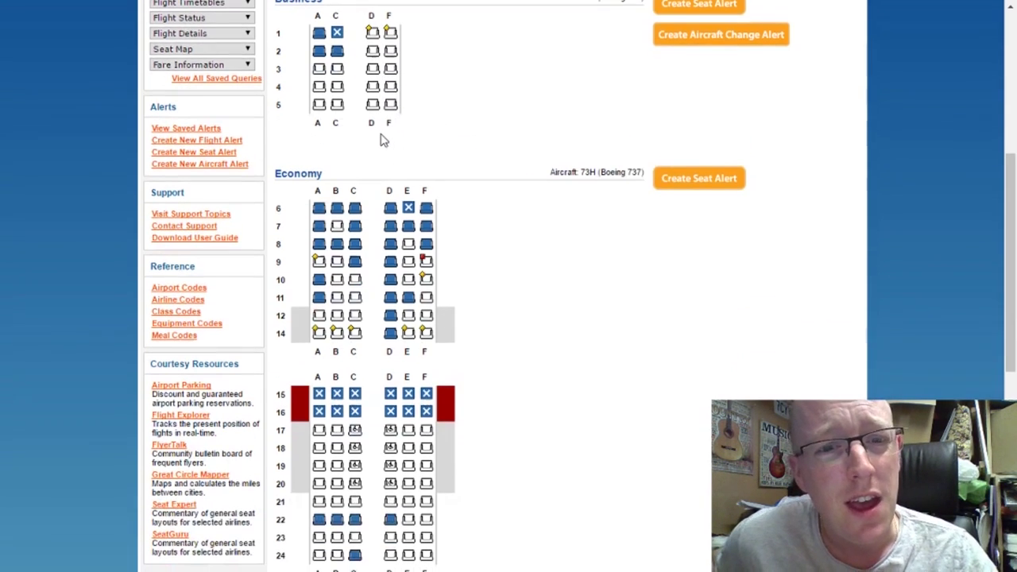
{"action": "scroll", "coordinate": [388, 175], "scroll_direction": "down", "scroll_amount": 2}
{"action": "mouse_move", "coordinate": [366, 171]}
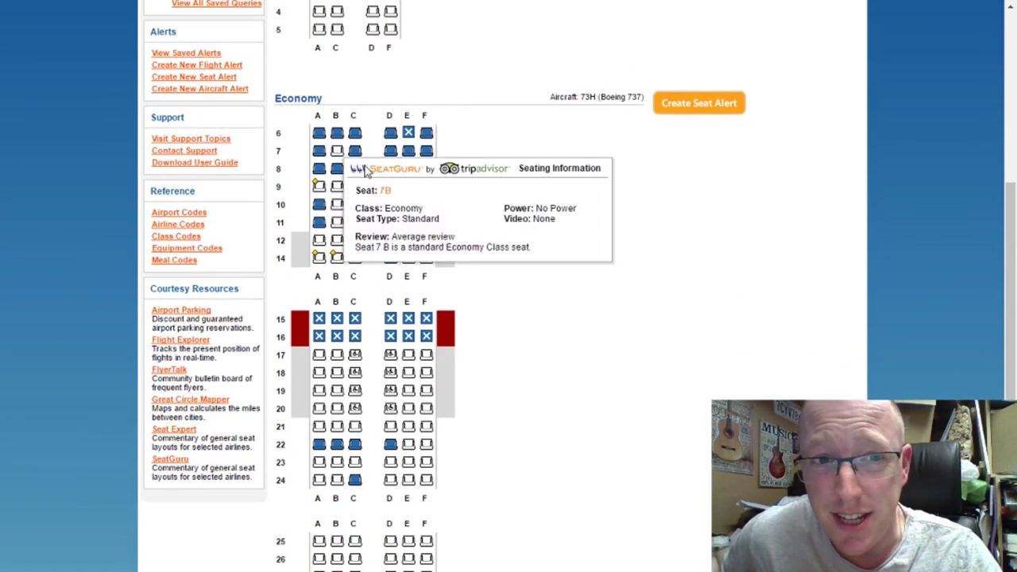
{"action": "scroll", "coordinate": [482, 115], "scroll_direction": "down", "scroll_amount": 8}
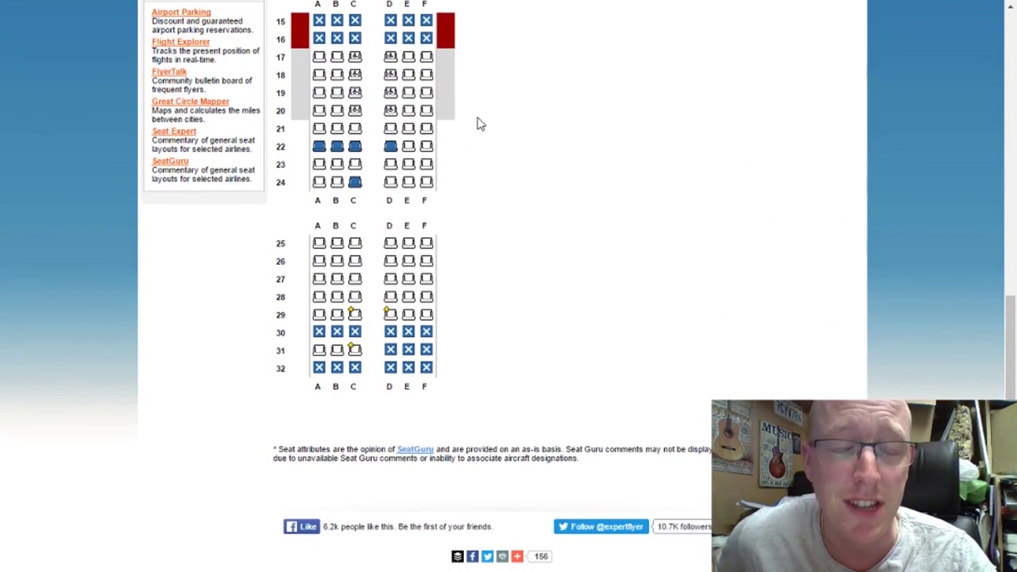
{"action": "mouse_move", "coordinate": [425, 278]}
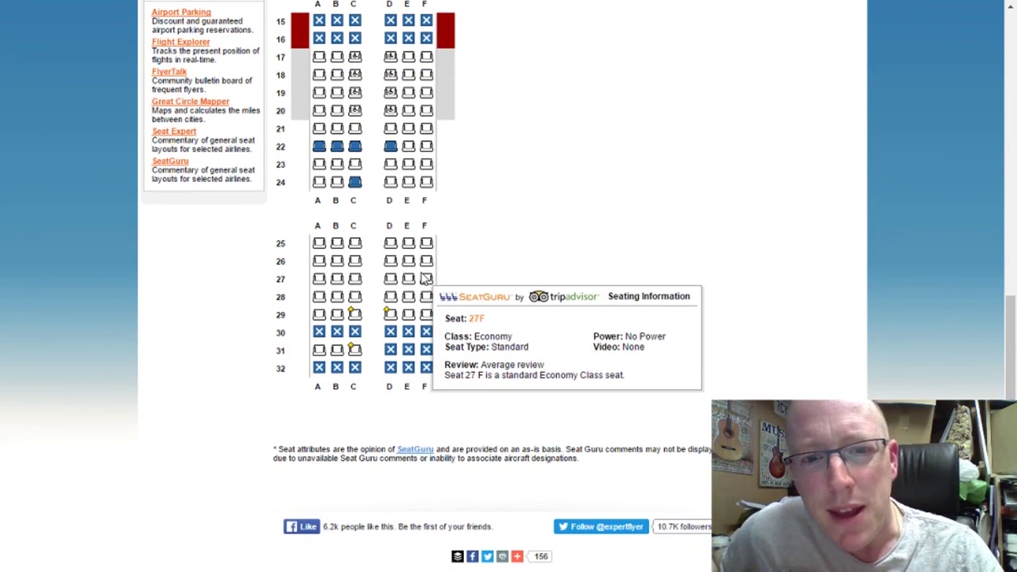
{"action": "scroll", "coordinate": [425, 278], "scroll_direction": "up", "scroll_amount": 4}
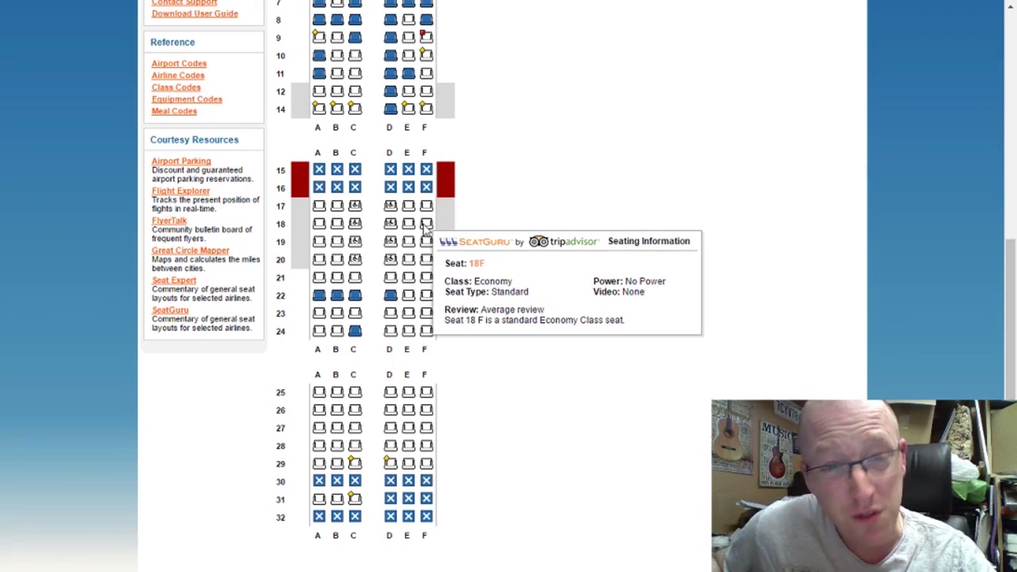
{"action": "scroll", "coordinate": [425, 226], "scroll_direction": "up", "scroll_amount": 4}
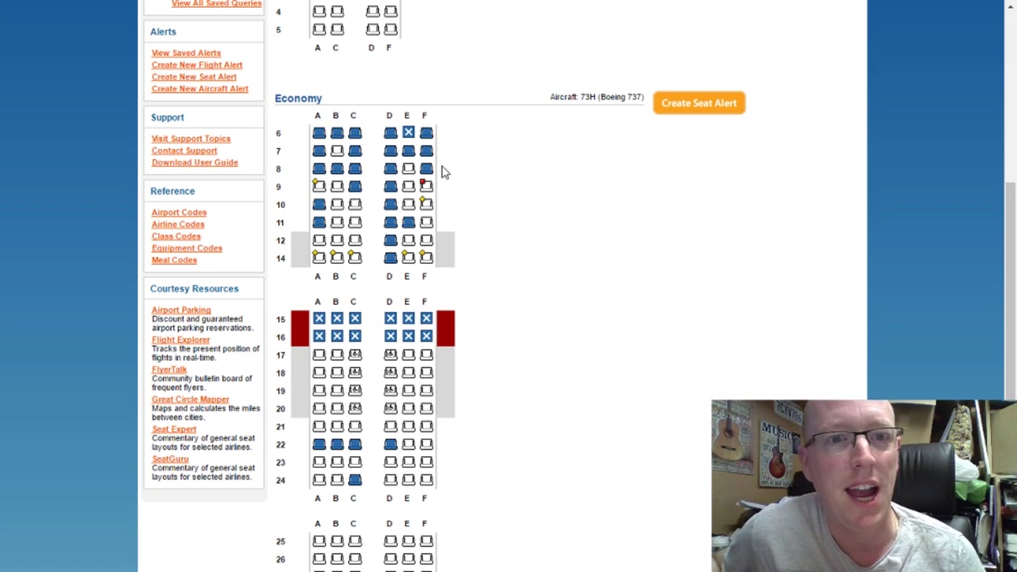
{"action": "mouse_move", "coordinate": [401, 212]}
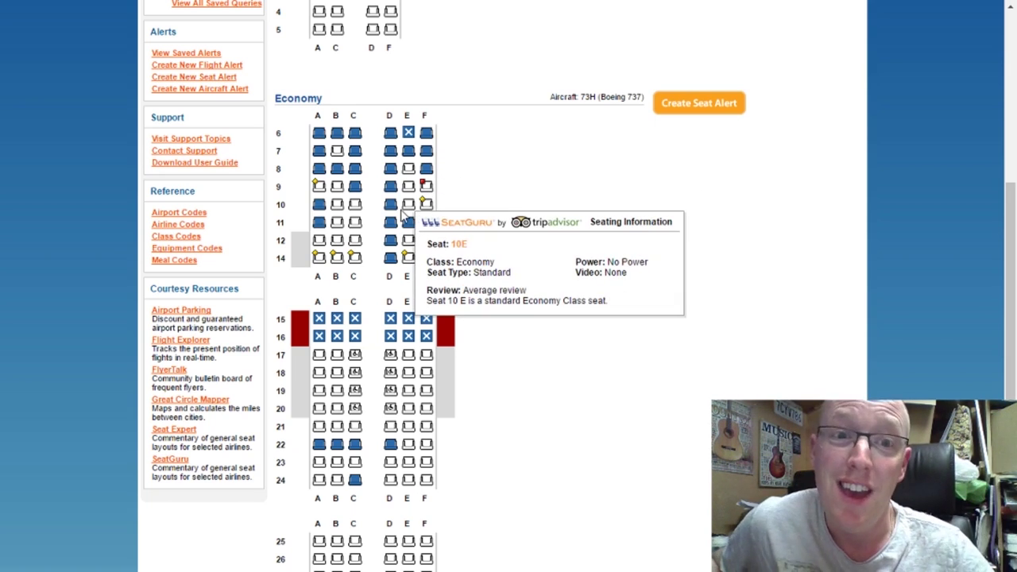
{"action": "scroll", "coordinate": [374, 183], "scroll_direction": "down", "scroll_amount": 1}
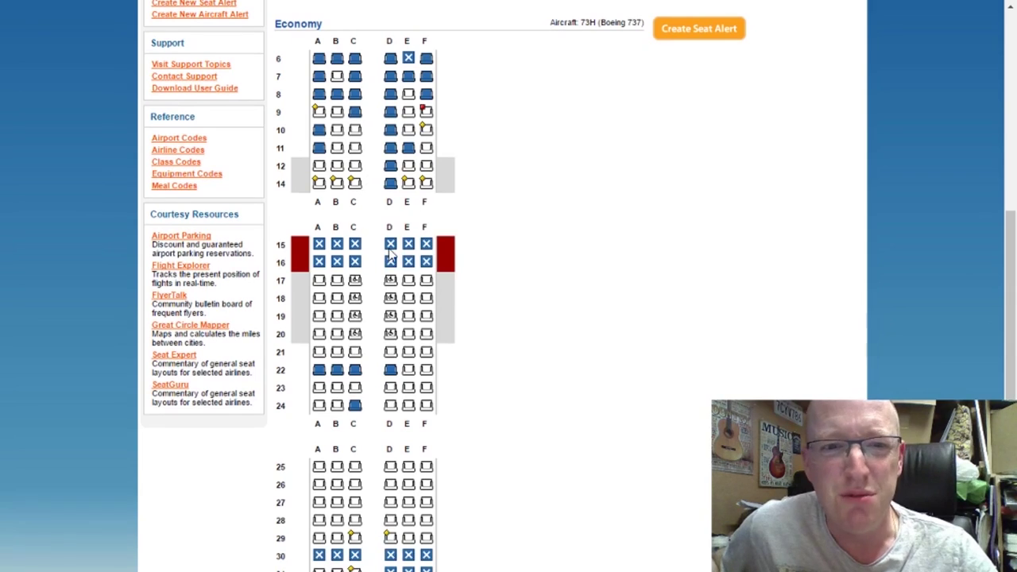
{"action": "scroll", "coordinate": [386, 216], "scroll_direction": "down", "scroll_amount": 2}
{"action": "scroll", "coordinate": [398, 199], "scroll_direction": "up", "scroll_amount": 1}
{"action": "mouse_move", "coordinate": [407, 187]}
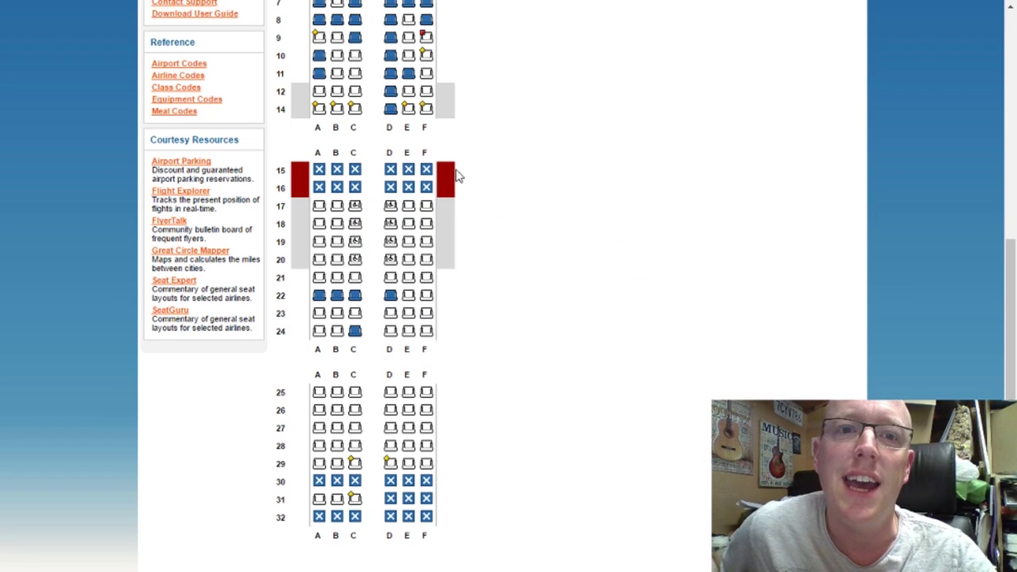
{"action": "scroll", "coordinate": [459, 179], "scroll_direction": "down", "scroll_amount": 2}
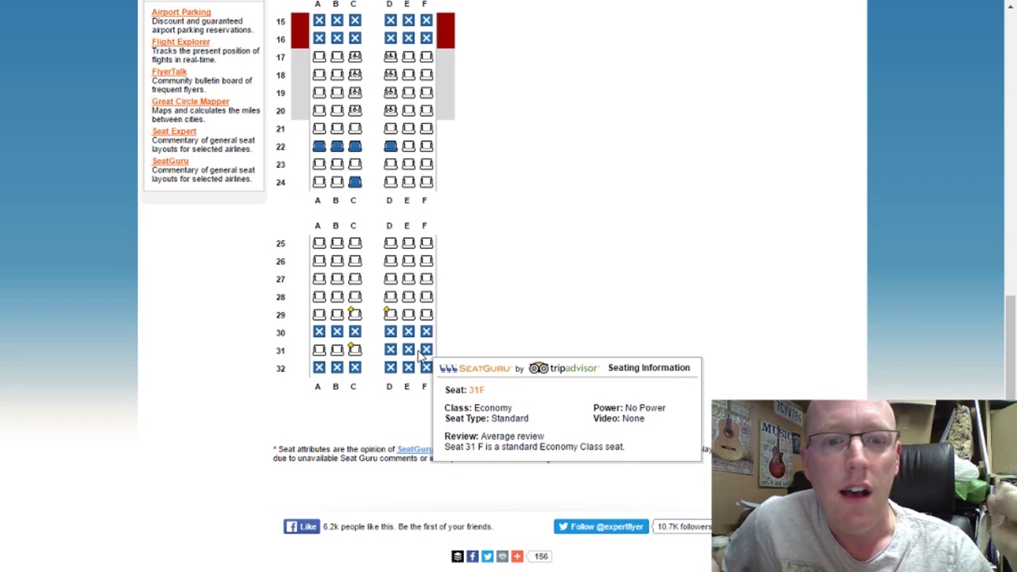
{"action": "scroll", "coordinate": [418, 358], "scroll_direction": "up", "scroll_amount": 5}
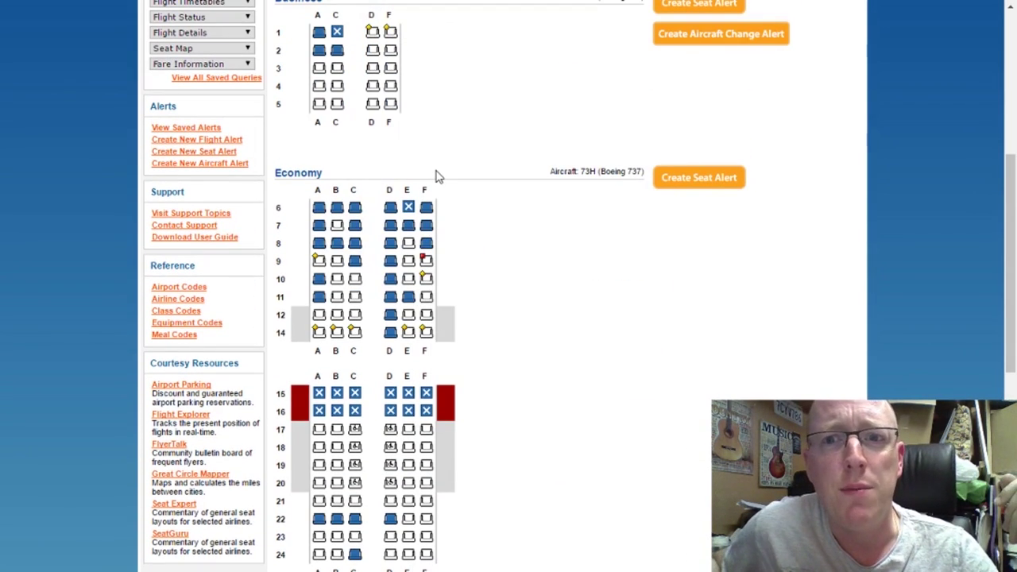
{"action": "scroll", "coordinate": [436, 176], "scroll_direction": "up", "scroll_amount": 2}
{"action": "scroll", "coordinate": [436, 177], "scroll_direction": "down", "scroll_amount": 8}
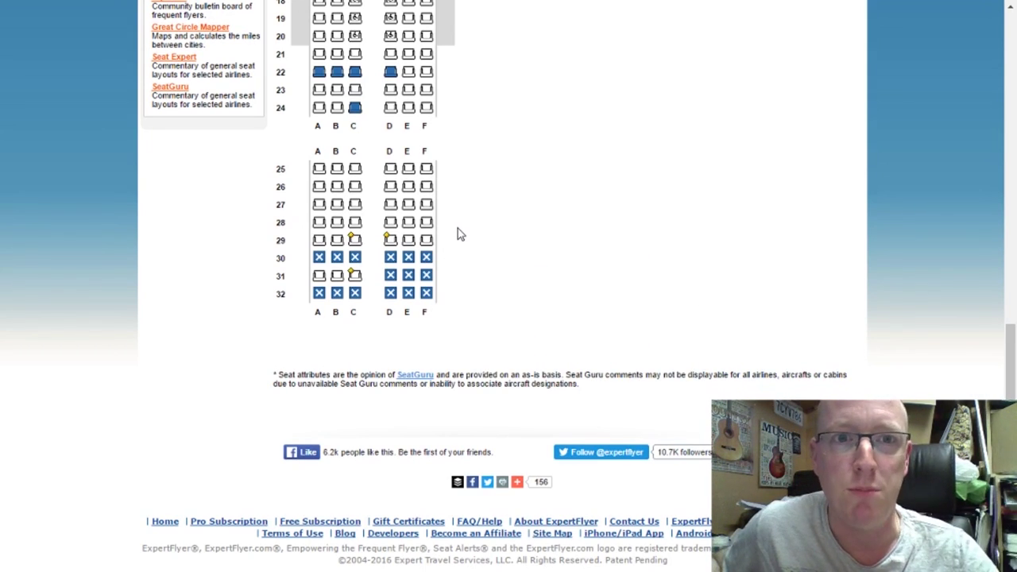
{"action": "scroll", "coordinate": [459, 232], "scroll_direction": "up", "scroll_amount": 5}
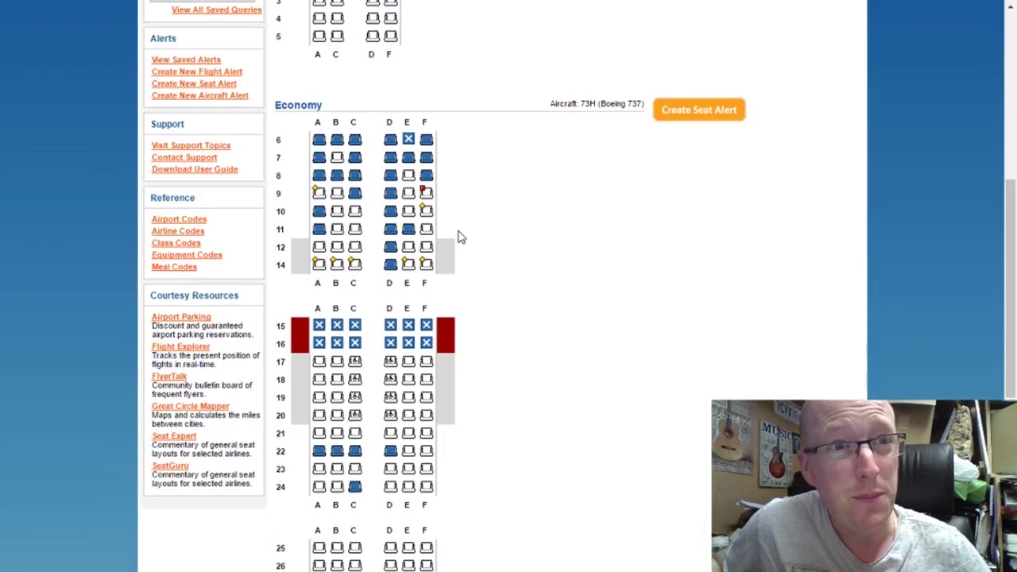
{"action": "scroll", "coordinate": [458, 236], "scroll_direction": "up", "scroll_amount": 5}
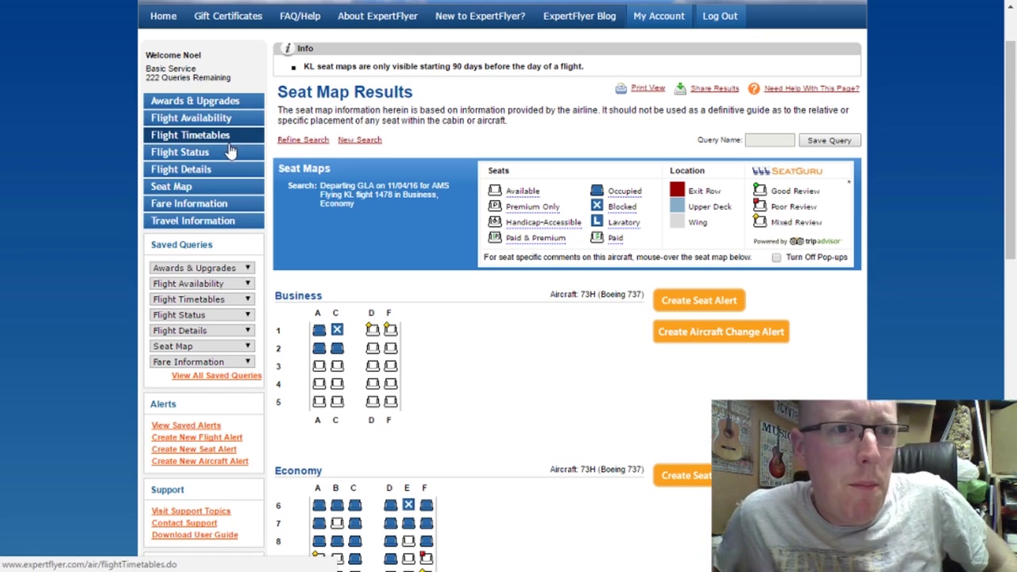
Open the Flight Timetables search by city pair and set the date to 06/17/2017
{"action": "left_click", "coordinate": [204, 136]}
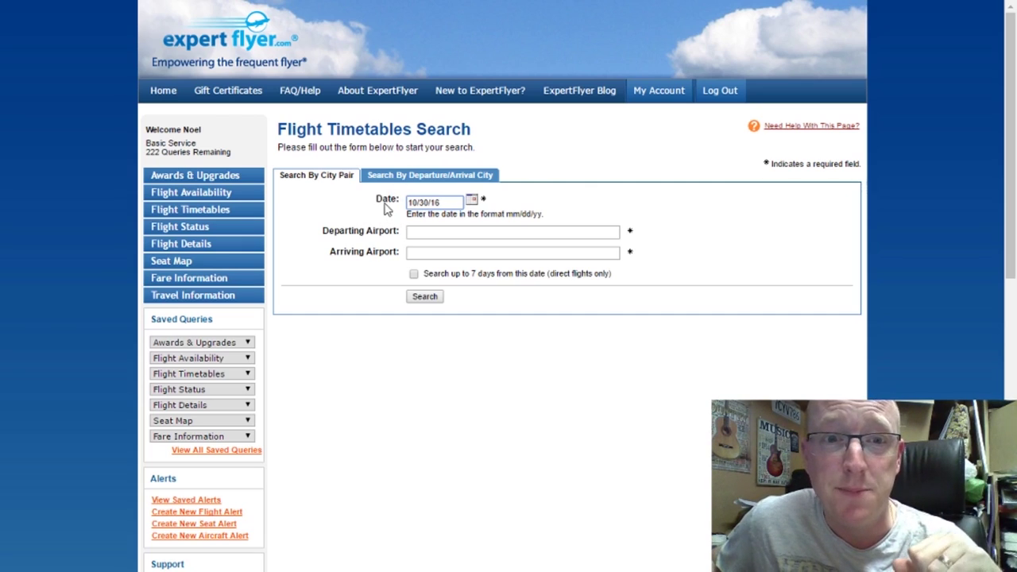
{"action": "left_click", "coordinate": [433, 232]}
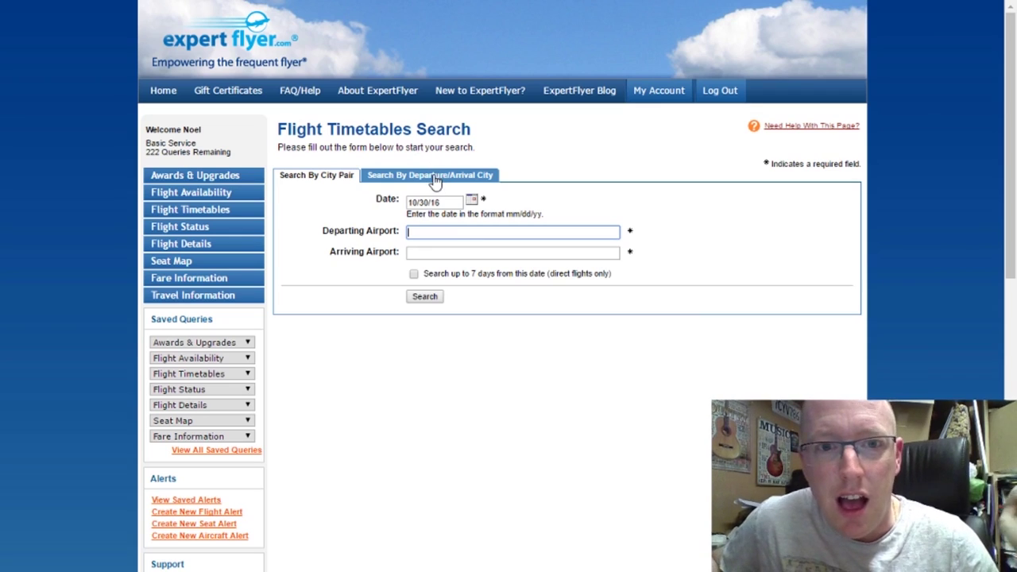
{"action": "left_click", "coordinate": [472, 201]}
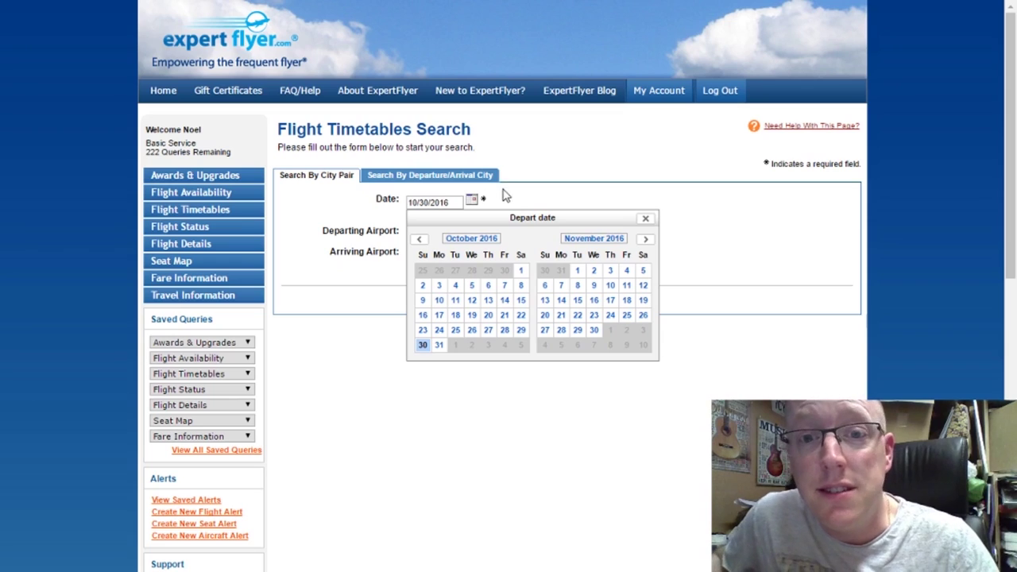
{"action": "left_click", "coordinate": [646, 243]}
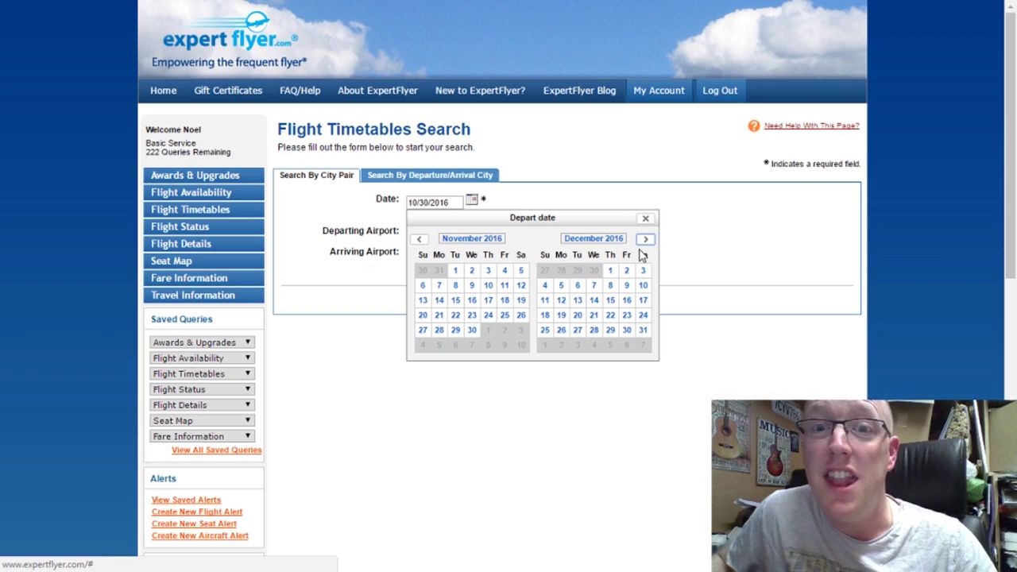
{"action": "left_click", "coordinate": [645, 240]}
{"action": "left_click", "coordinate": [645, 241]}
{"action": "left_click", "coordinate": [645, 241]}
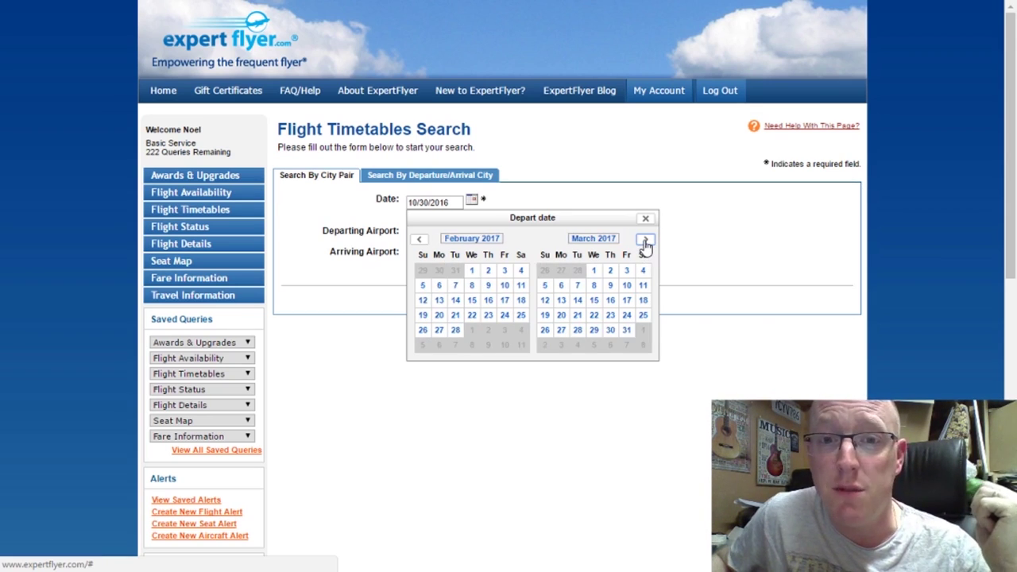
{"action": "left_click", "coordinate": [645, 240]}
{"action": "left_click", "coordinate": [645, 241]}
{"action": "left_click", "coordinate": [645, 241]}
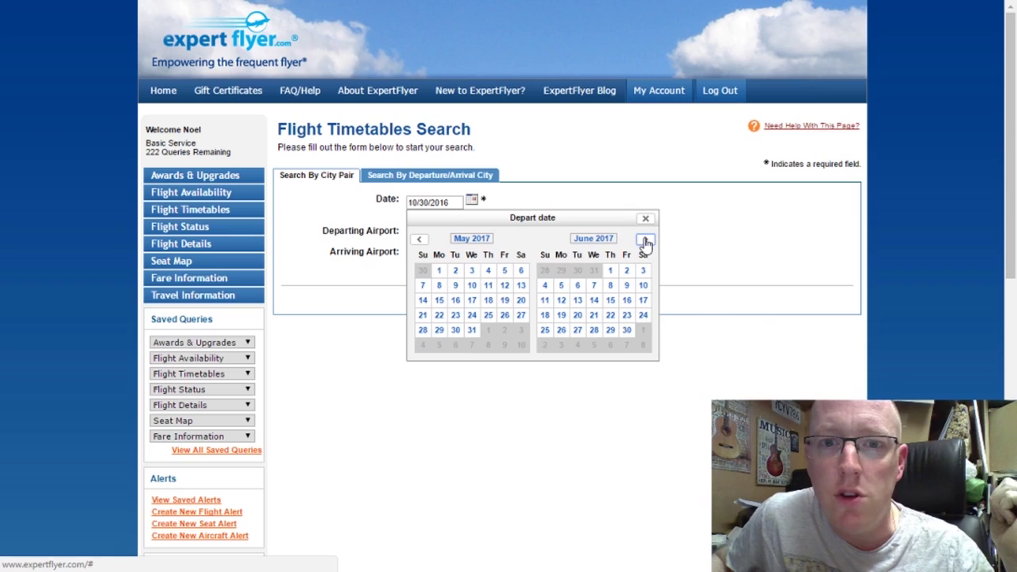
{"action": "left_click", "coordinate": [643, 300]}
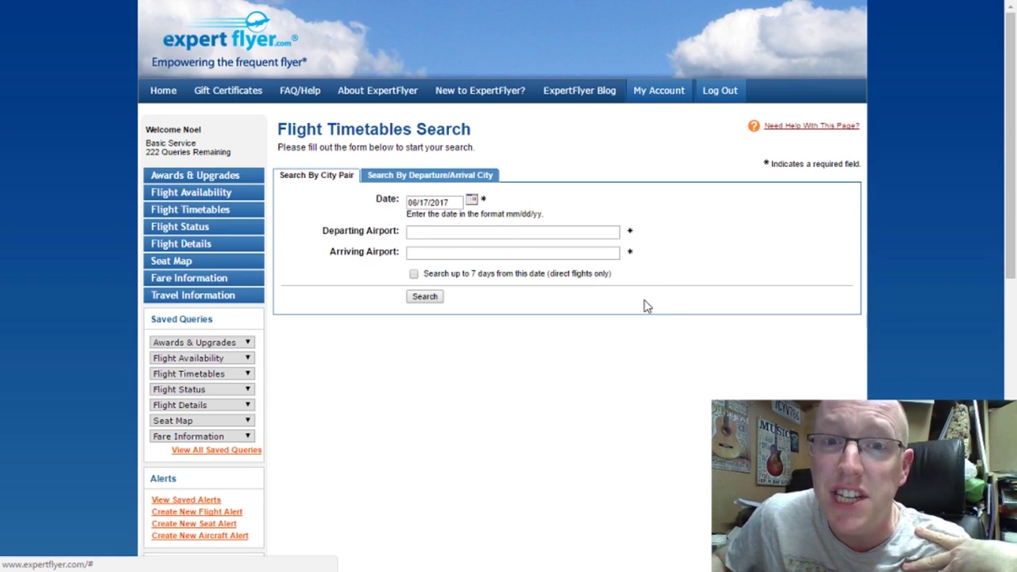
Set Frankfurt International (FRA) as departing airport and San Francisco International (SFO) as arriving airport, and run the timetable search
{"action": "left_click", "coordinate": [433, 231]}
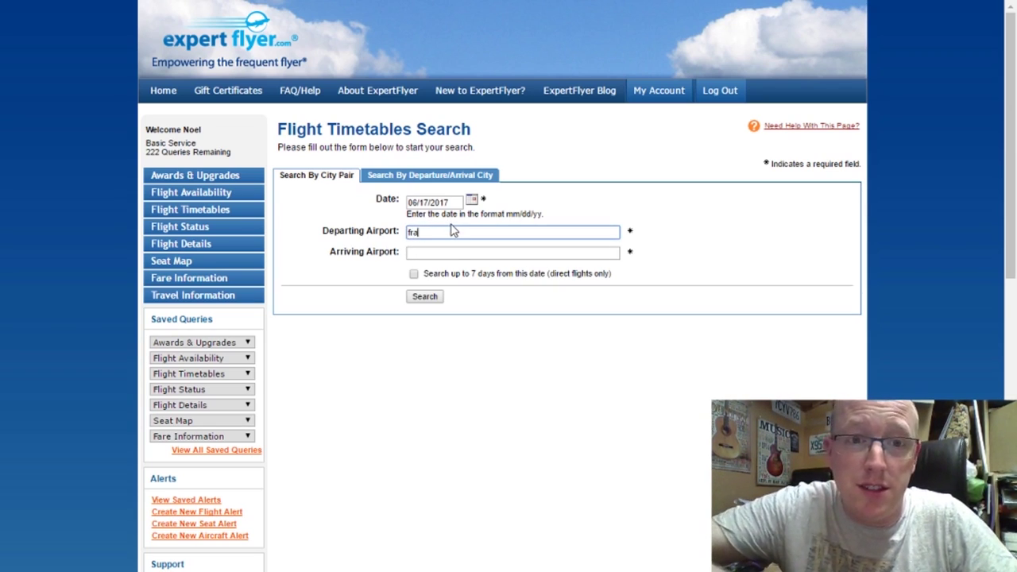
{"action": "left_click", "coordinate": [477, 248]}
{"action": "left_click", "coordinate": [475, 252]}
{"action": "type", "text": "sfo"}
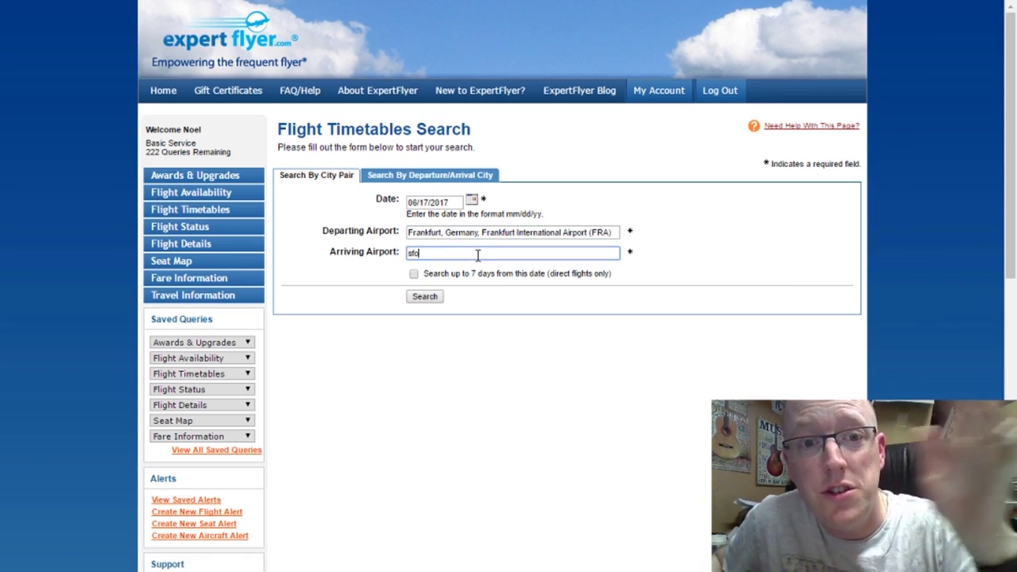
{"action": "left_click", "coordinate": [448, 262]}
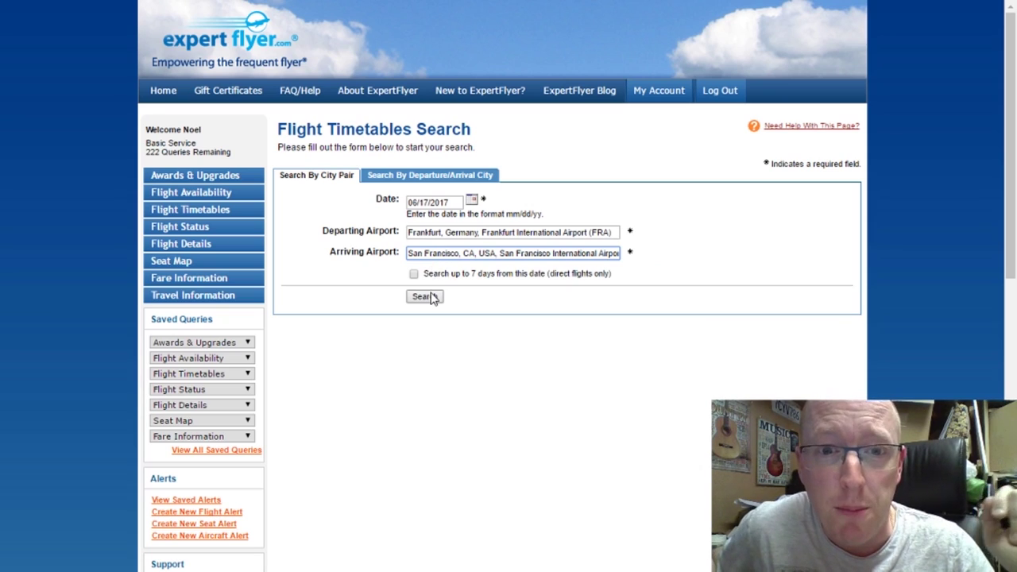
{"action": "left_click", "coordinate": [429, 297]}
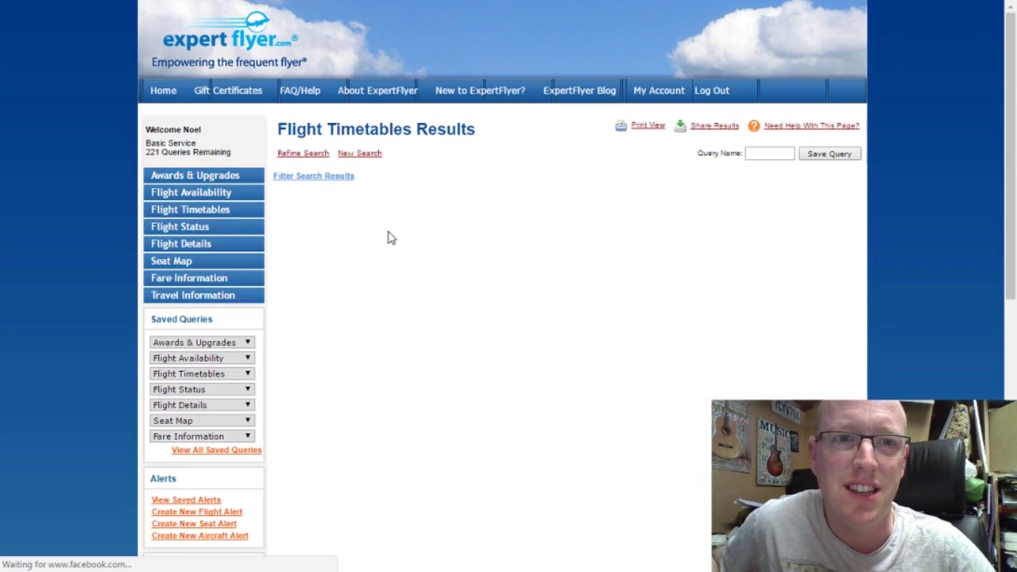
Examine the FRA to SFO timetable results, comparing direct and connecting flights, aircraft, durations, frequencies and effective dates
{"action": "scroll", "coordinate": [409, 240], "scroll_direction": "down", "scroll_amount": 1}
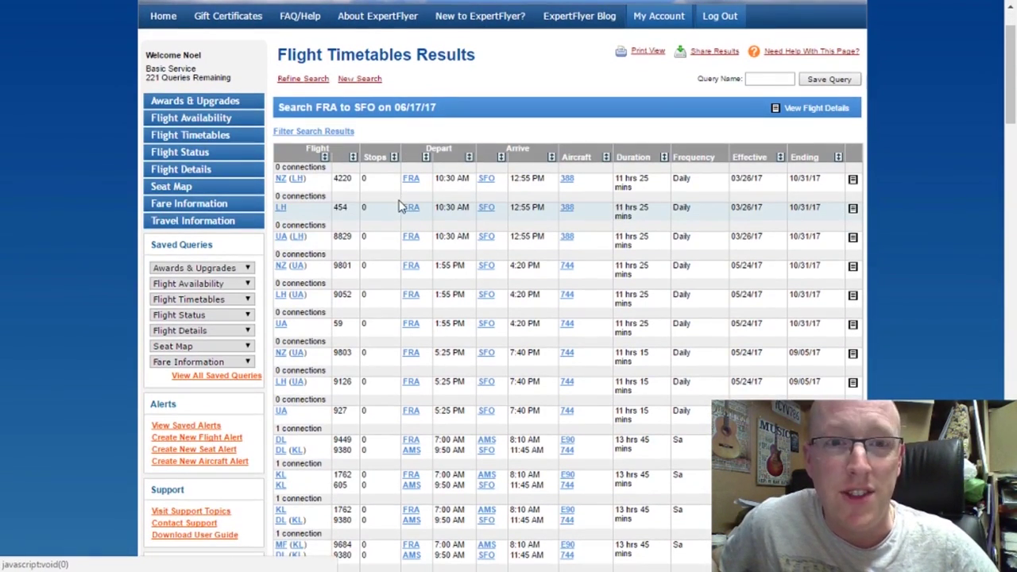
{"action": "scroll", "coordinate": [399, 209], "scroll_direction": "down", "scroll_amount": 1}
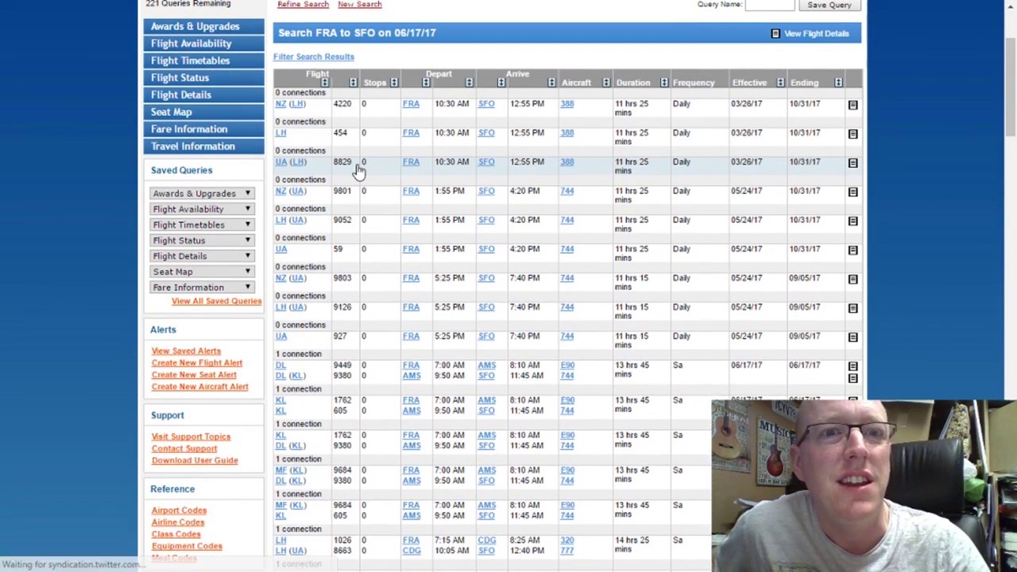
{"action": "scroll", "coordinate": [389, 175], "scroll_direction": "down", "scroll_amount": 1}
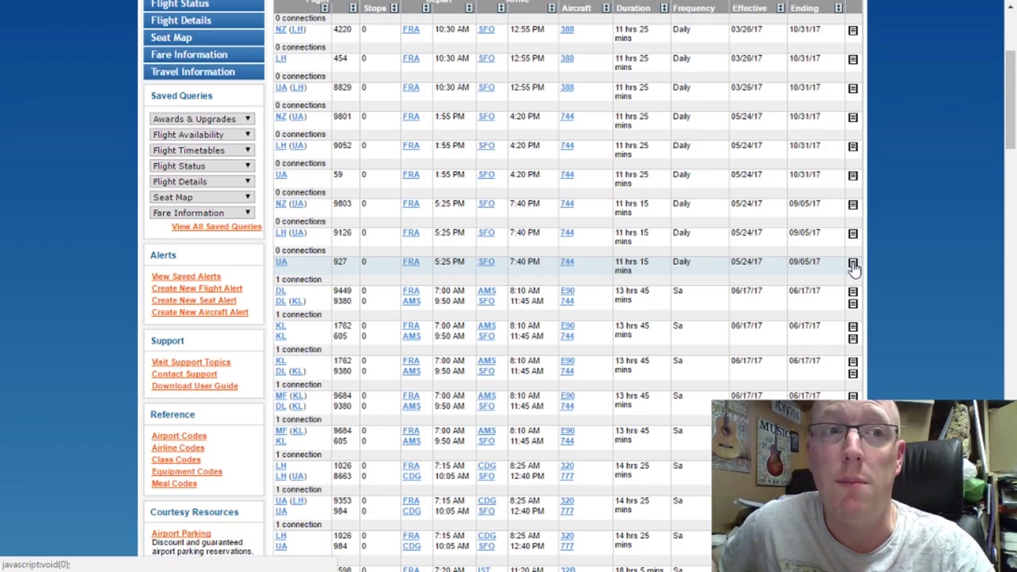
{"action": "scroll", "coordinate": [853, 269], "scroll_direction": "up", "scroll_amount": 2}
{"action": "scroll", "coordinate": [831, 345], "scroll_direction": "up", "scroll_amount": 2}
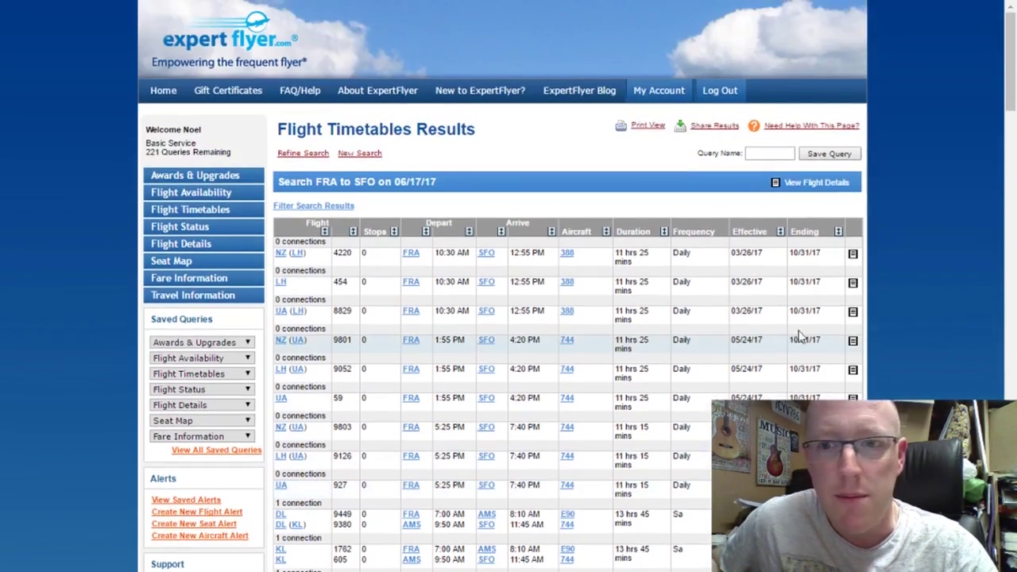
{"action": "scroll", "coordinate": [800, 336], "scroll_direction": "down", "scroll_amount": 5}
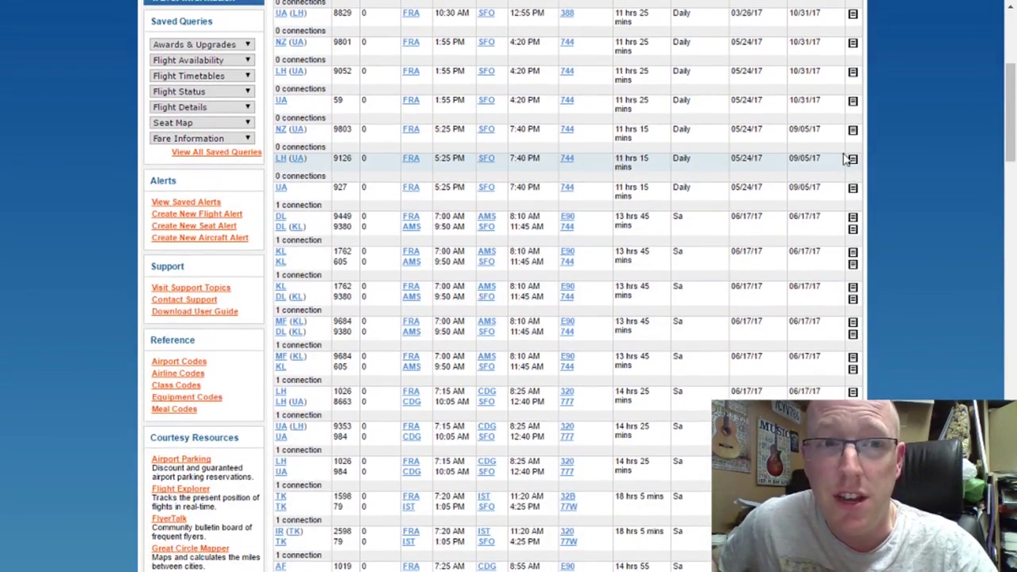
{"action": "scroll", "coordinate": [846, 159], "scroll_direction": "up", "scroll_amount": 2}
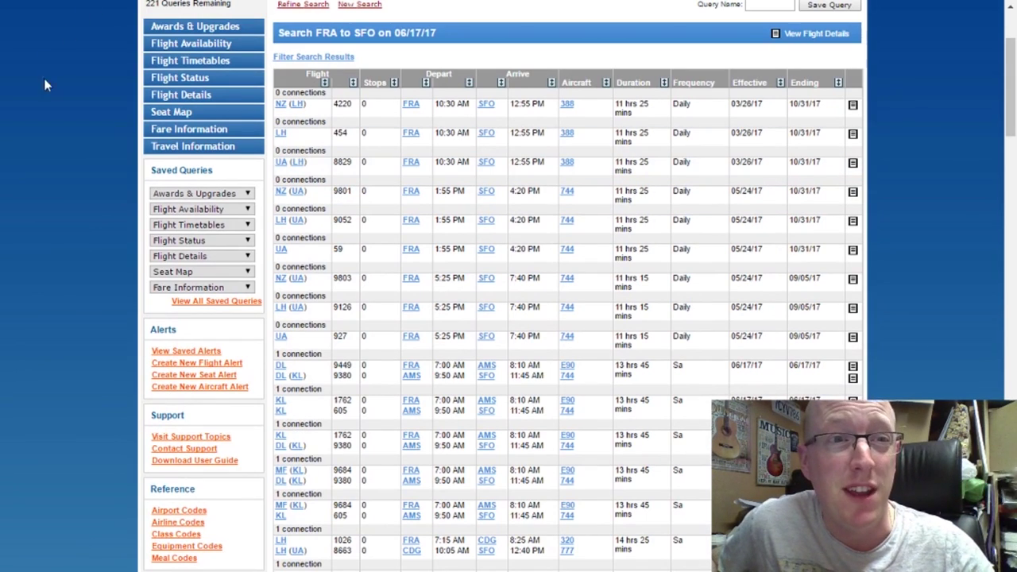
Open the Flight Status search by flight and enter sk as the airline, replacing the mistaken Skymark Airlines (BC) choice
{"action": "left_click", "coordinate": [229, 82]}
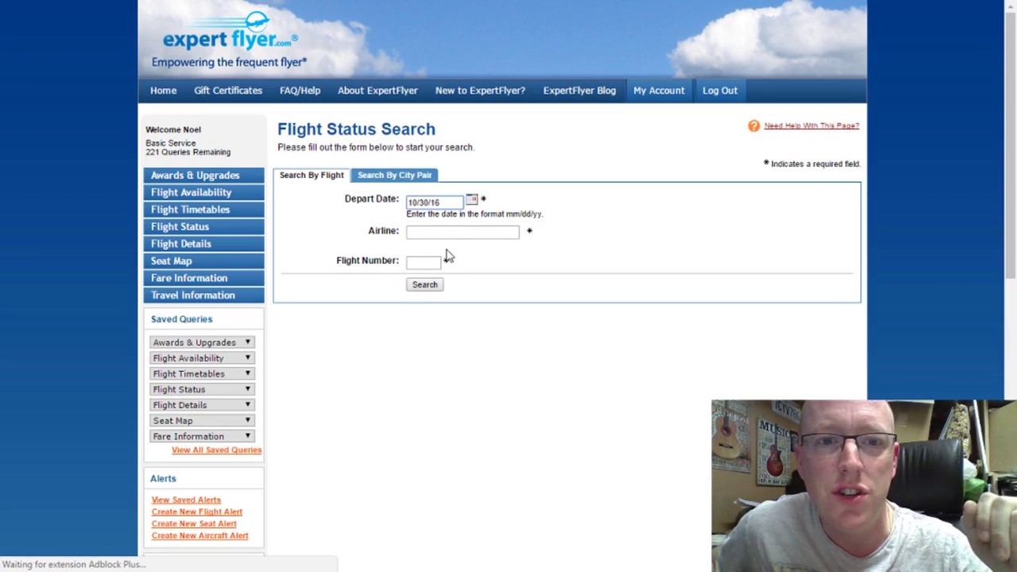
{"action": "left_click", "coordinate": [437, 229]}
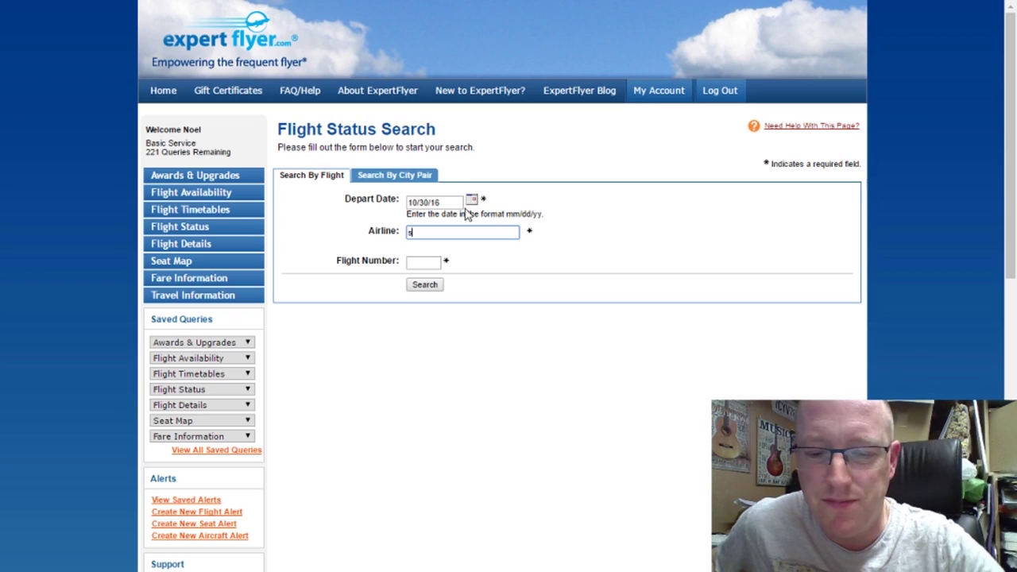
{"action": "type", "text": "sk"}
{"action": "left_click", "coordinate": [432, 258]}
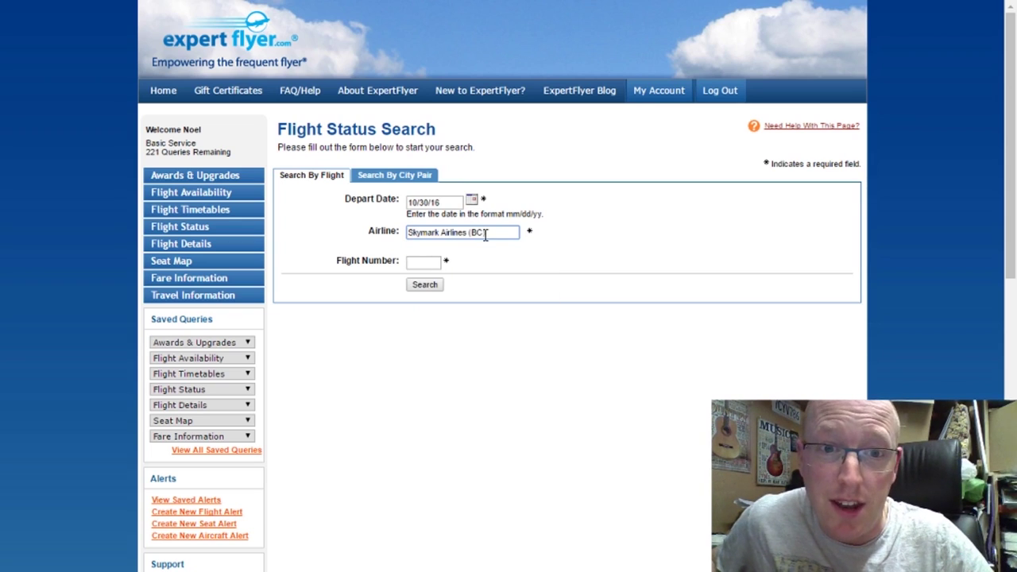
{"action": "left_click_drag", "start_coordinate": [484, 233], "coordinate": [313, 220]}
{"action": "type", "text": "s"}
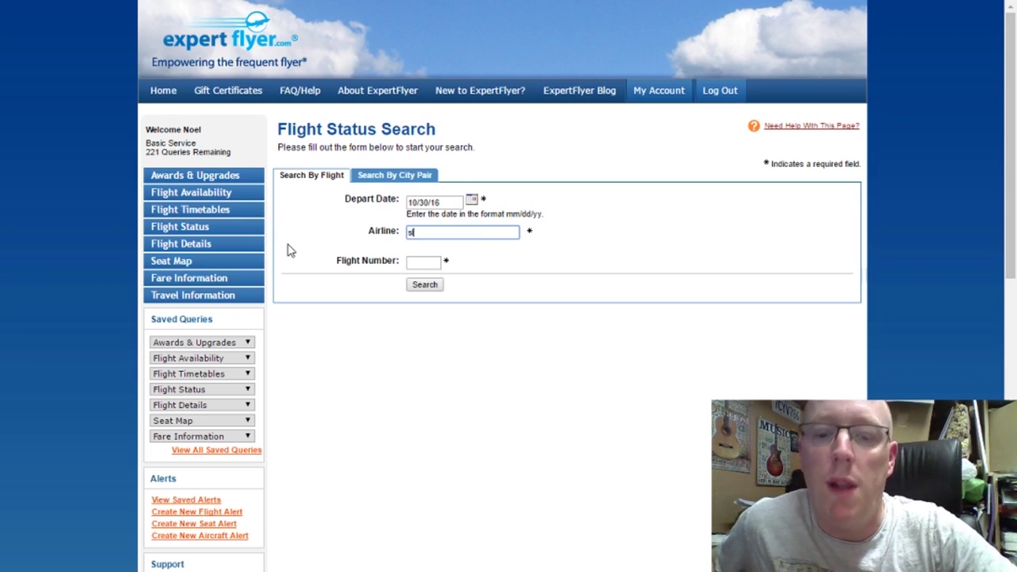
{"action": "type", "text": "k"}
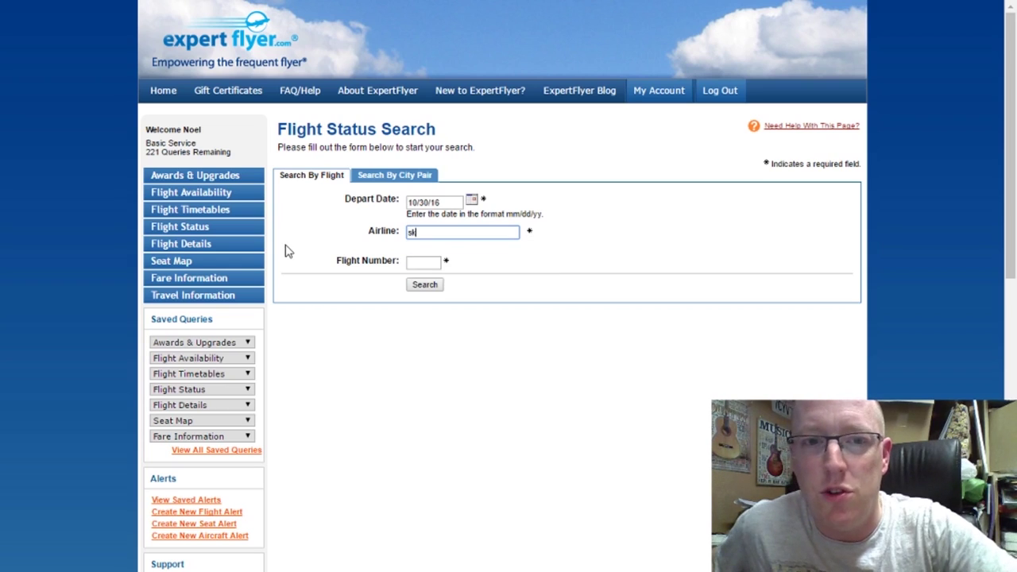
Set the flight number to 1530 and run the flight status search for 10/30/16
{"action": "left_click", "coordinate": [378, 260]}
{"action": "left_click", "coordinate": [410, 262]}
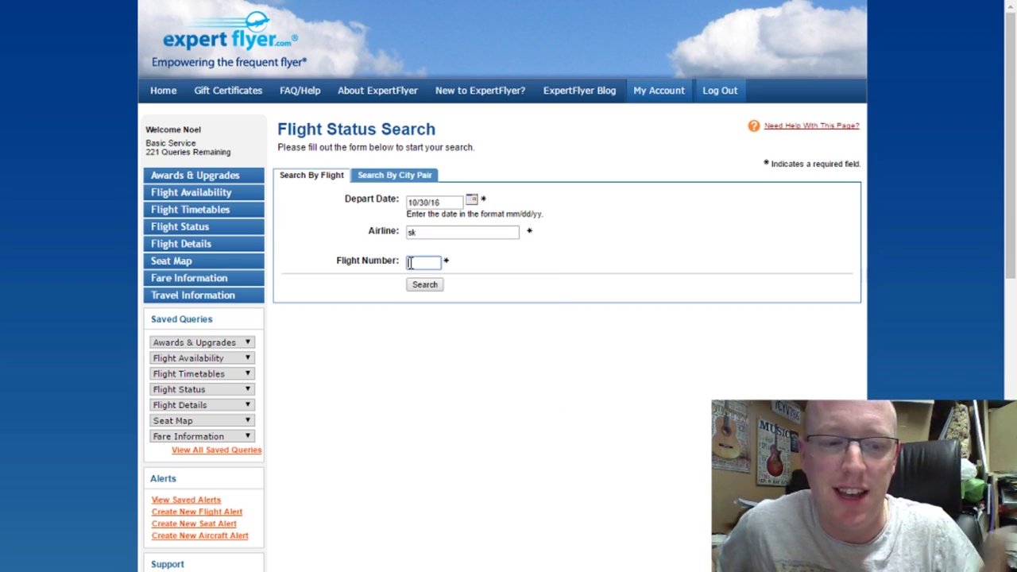
{"action": "type", "text": "1530"}
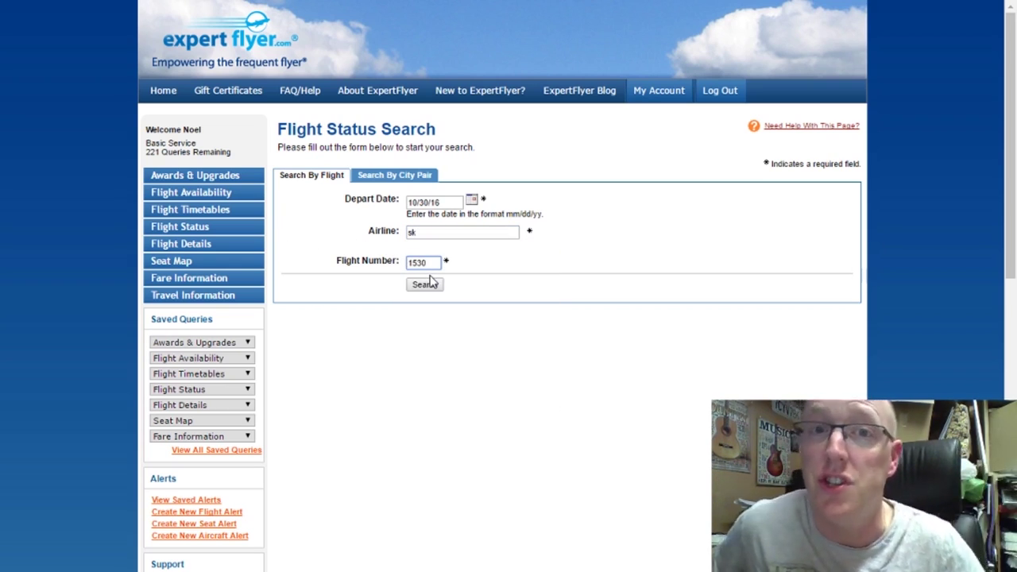
{"action": "left_click", "coordinate": [425, 284]}
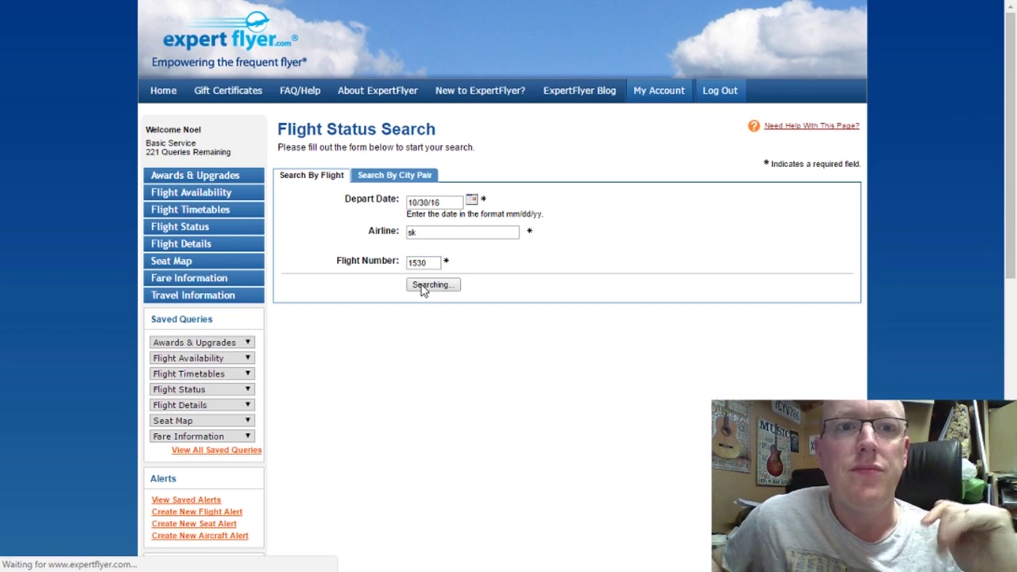
View the additional comments for flight SK 1530 and check the selectable departure dates back on the search form
{"action": "scroll", "coordinate": [436, 229], "scroll_direction": "down", "scroll_amount": 1}
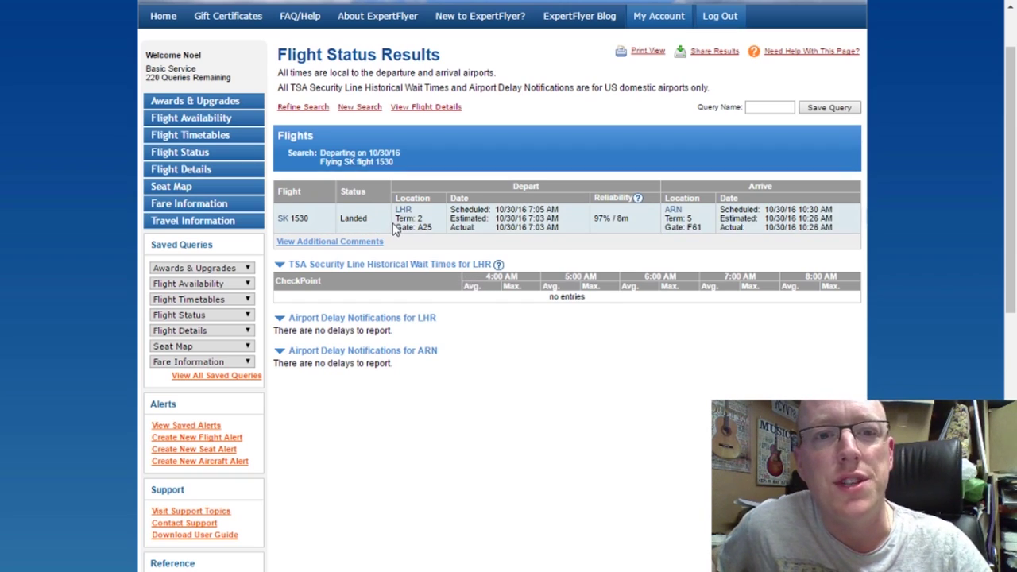
{"action": "left_click", "coordinate": [378, 244]}
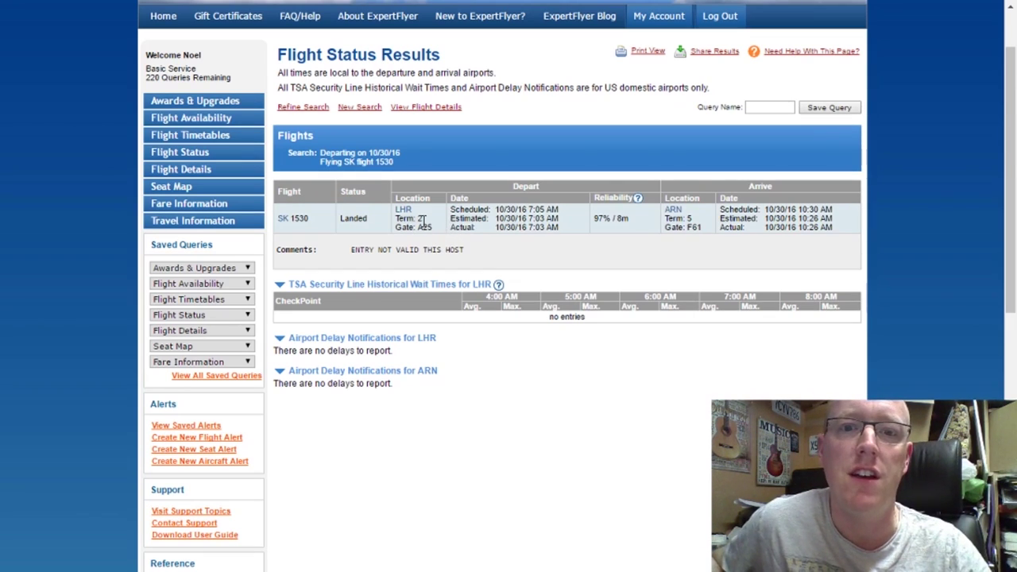
{"action": "key", "text": "alt+Left"}
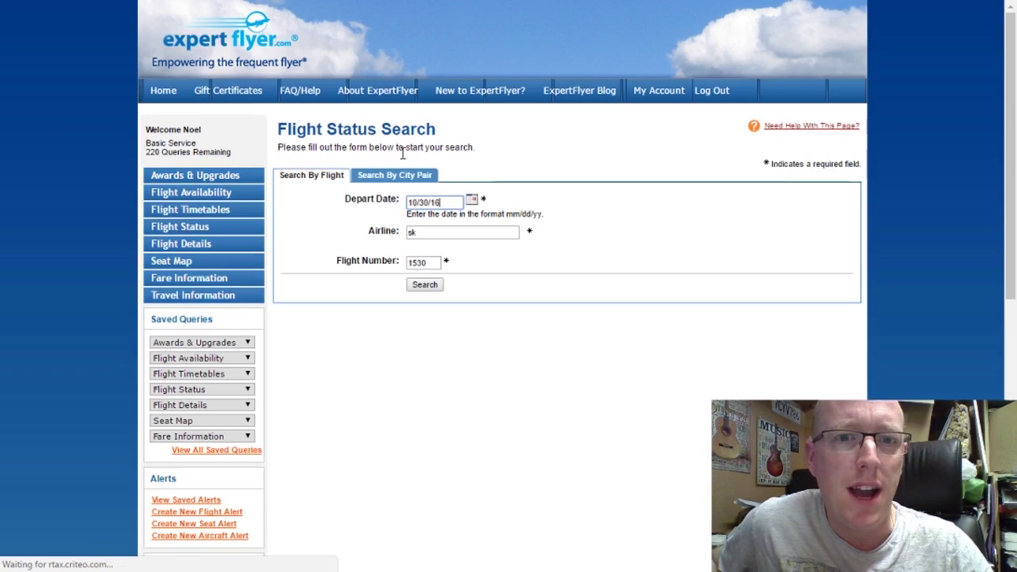
{"action": "left_click", "coordinate": [471, 200]}
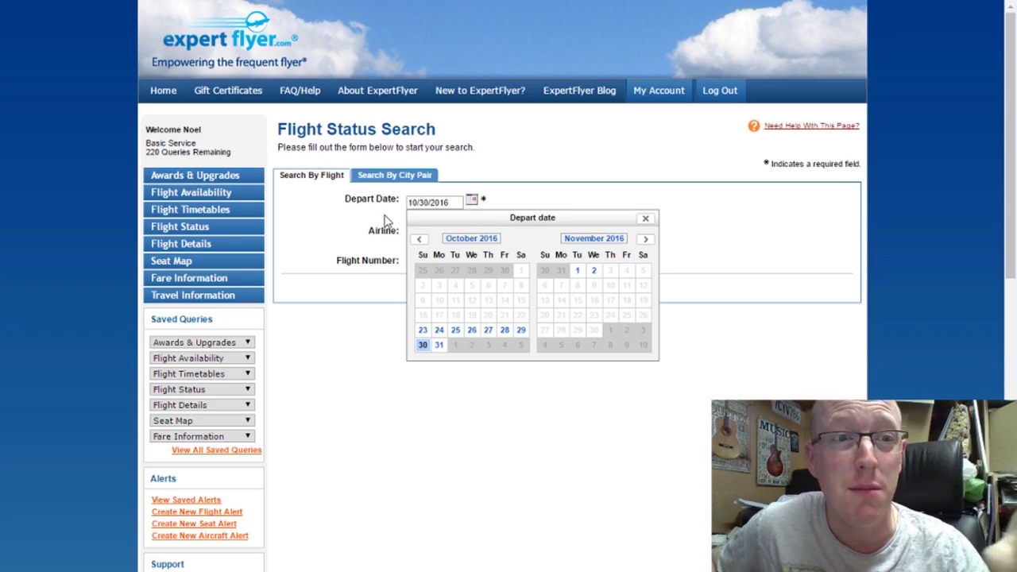
Open the Flight Details search and set the departure date to 06/17/2017
{"action": "left_click", "coordinate": [243, 249]}
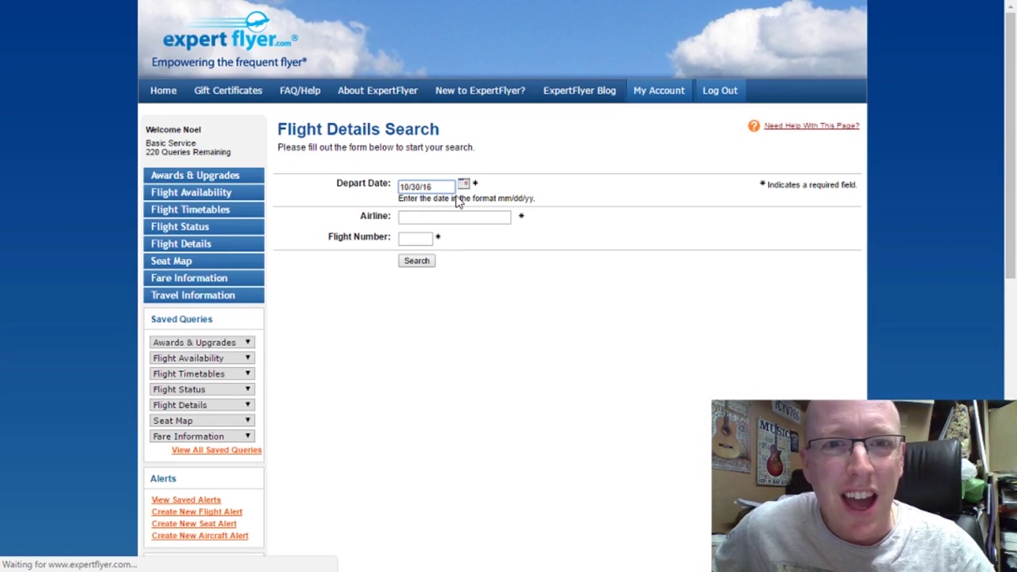
{"action": "left_click", "coordinate": [464, 185]}
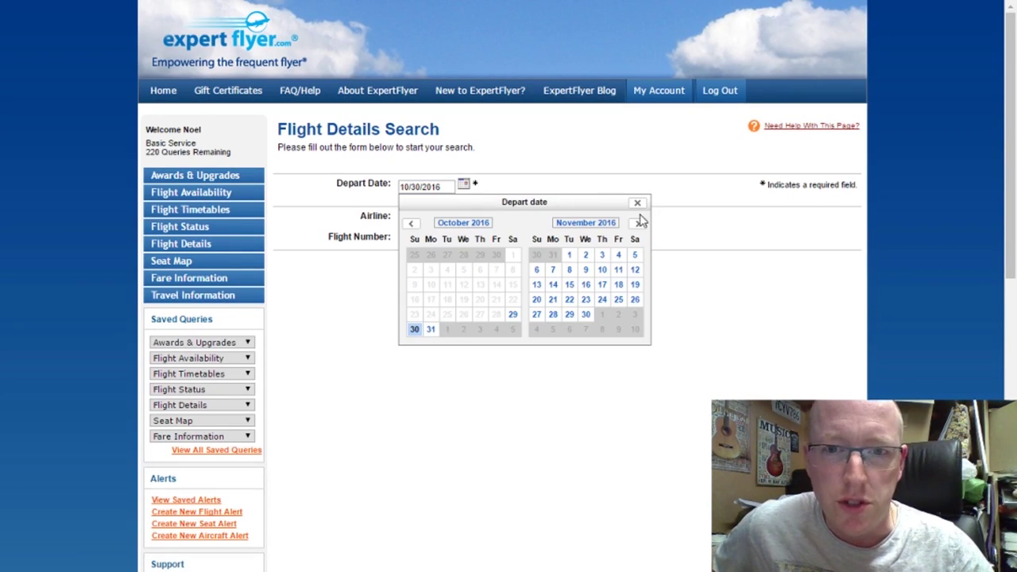
{"action": "left_click", "coordinate": [639, 223]}
{"action": "left_click", "coordinate": [641, 225]}
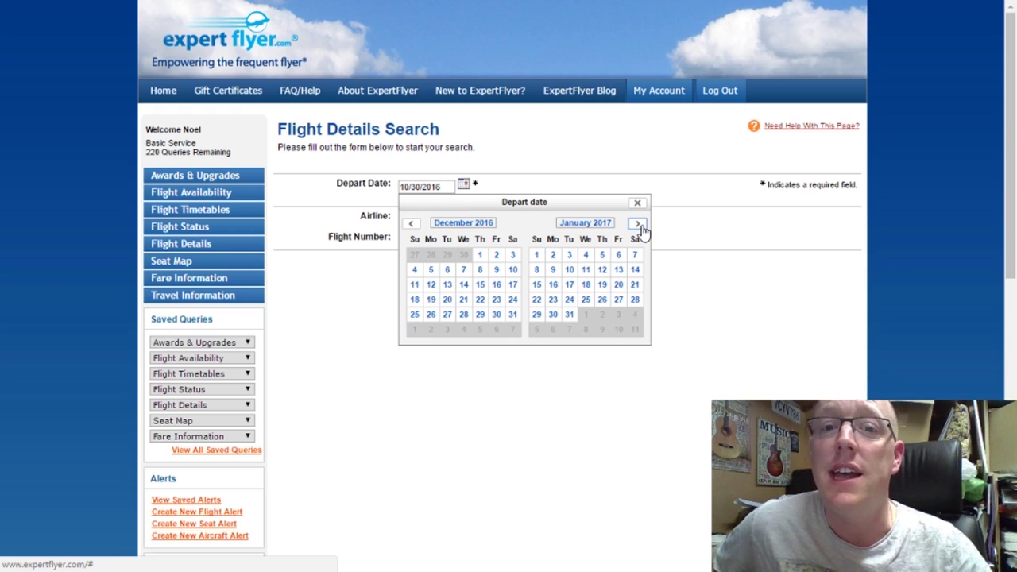
{"action": "left_click", "coordinate": [639, 225]}
{"action": "left_click", "coordinate": [639, 225]}
{"action": "left_click", "coordinate": [639, 224]}
{"action": "left_click", "coordinate": [639, 225]}
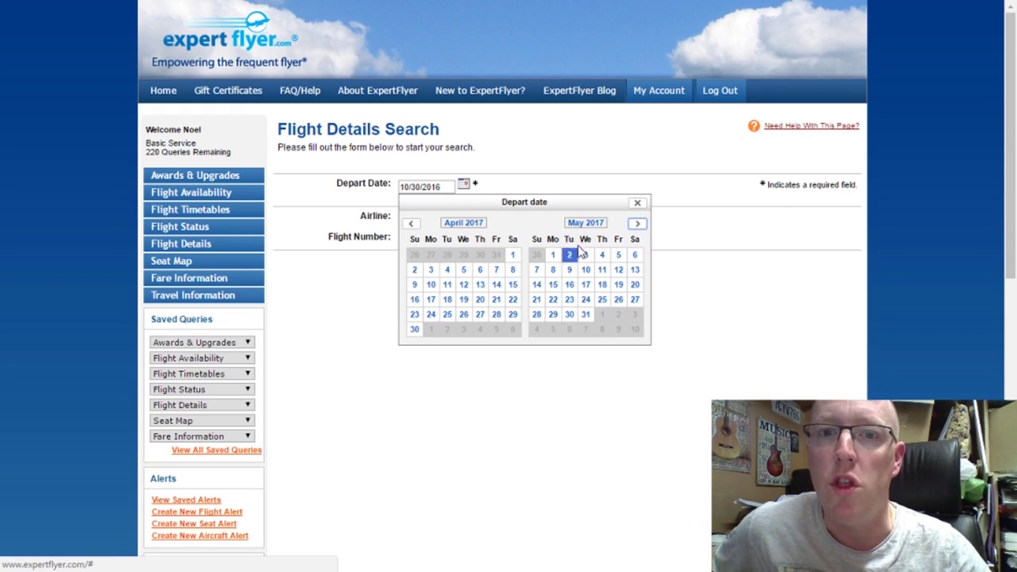
{"action": "left_click", "coordinate": [640, 226]}
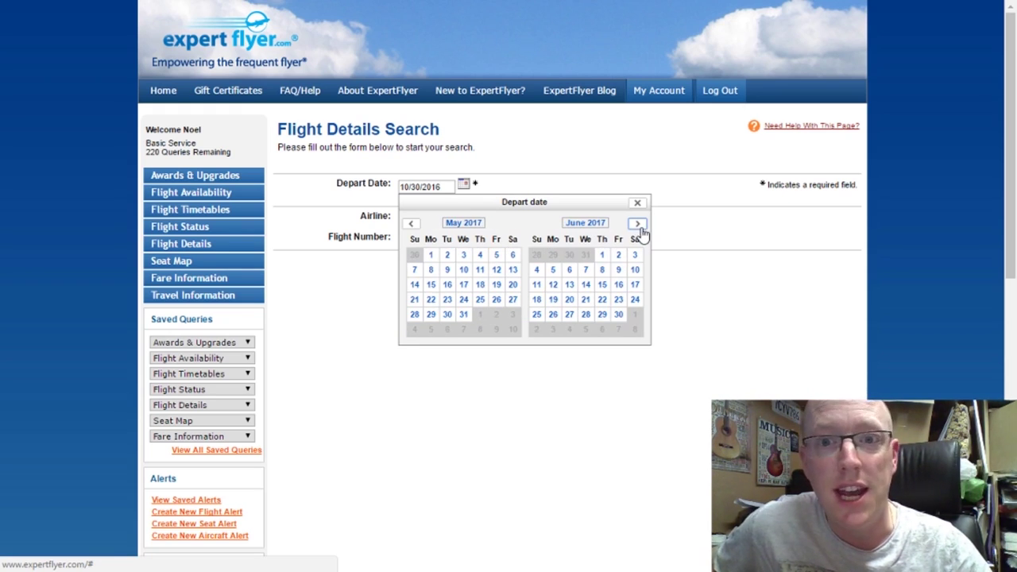
{"action": "left_click", "coordinate": [633, 285]}
Set the airline to United (UA) and the flight number to 927, and run the flight details search
{"action": "left_click", "coordinate": [468, 220]}
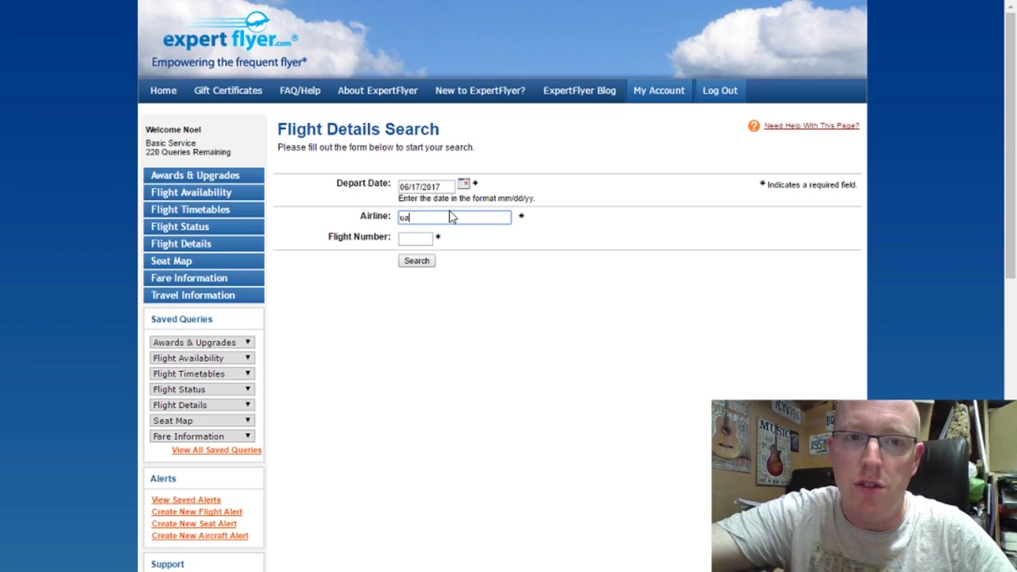
{"action": "type", "text": "ua"}
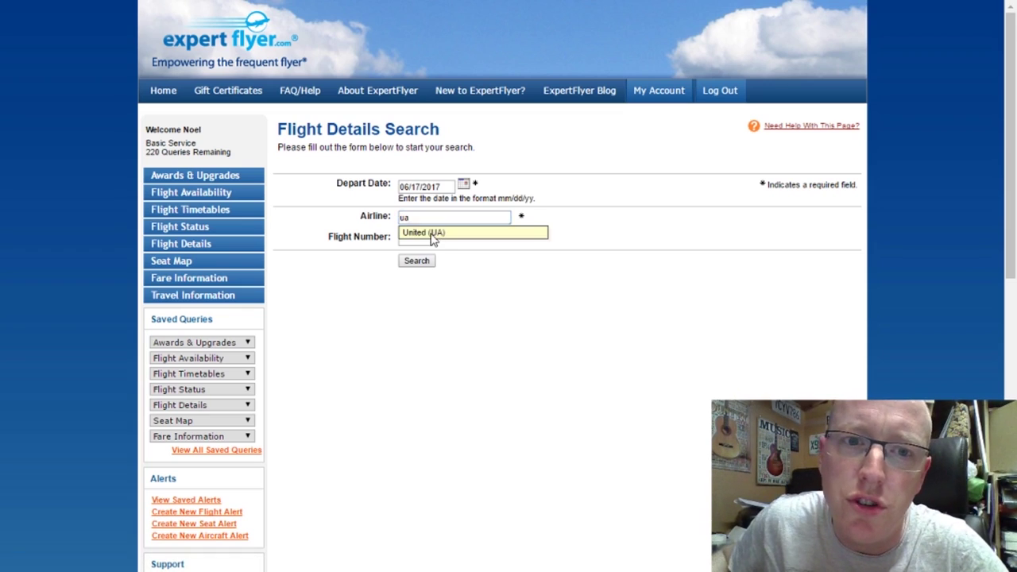
{"action": "left_click", "coordinate": [425, 236]}
{"action": "type", "text": "927"}
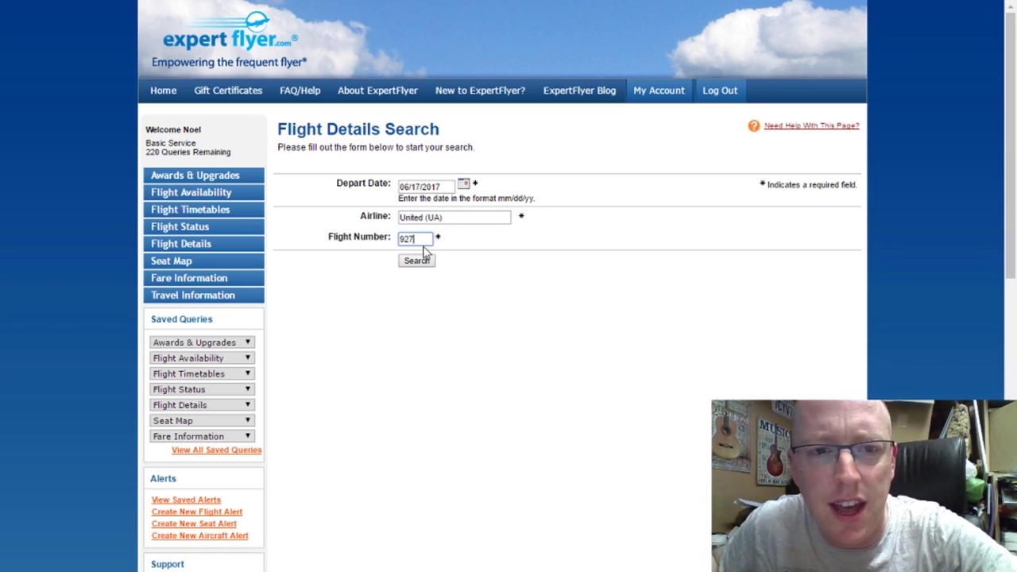
{"action": "left_click", "coordinate": [424, 262]}
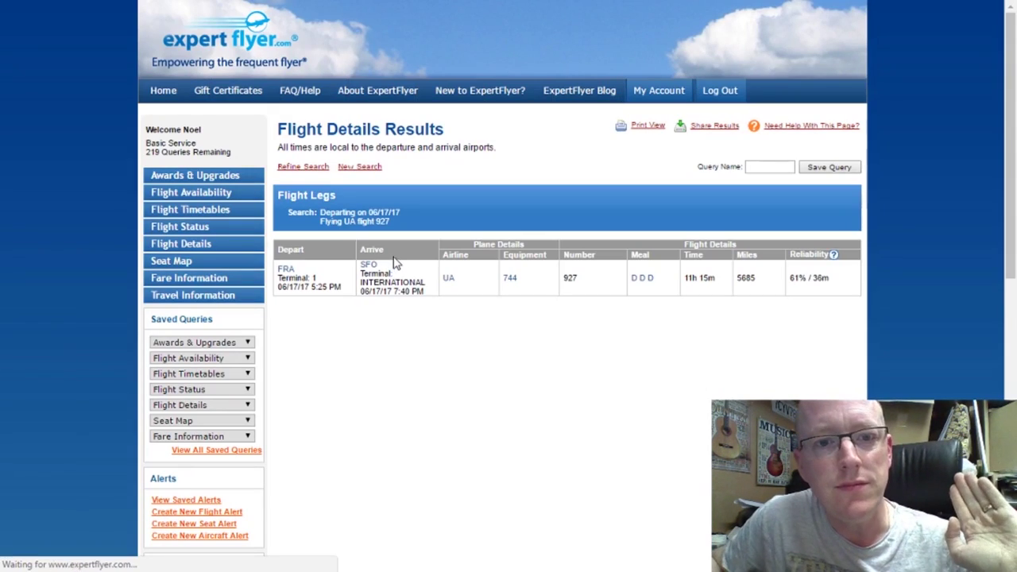
{"action": "scroll", "coordinate": [443, 253], "scroll_direction": "down", "scroll_amount": 1}
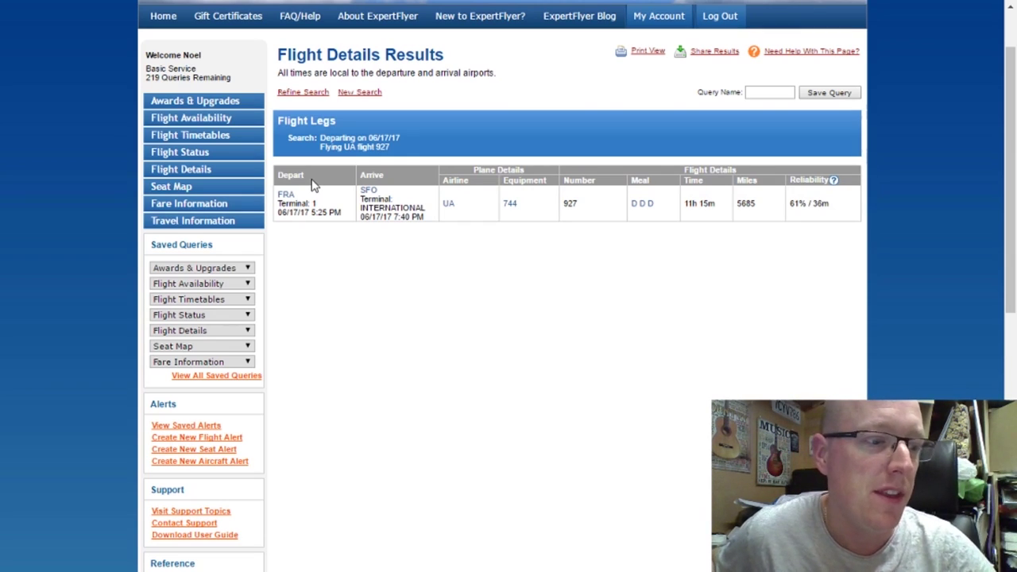
Open the Travel Information search, look up the reliability rating of airline ua flight 901, and highlight its maximum delay
{"action": "left_click", "coordinate": [252, 225]}
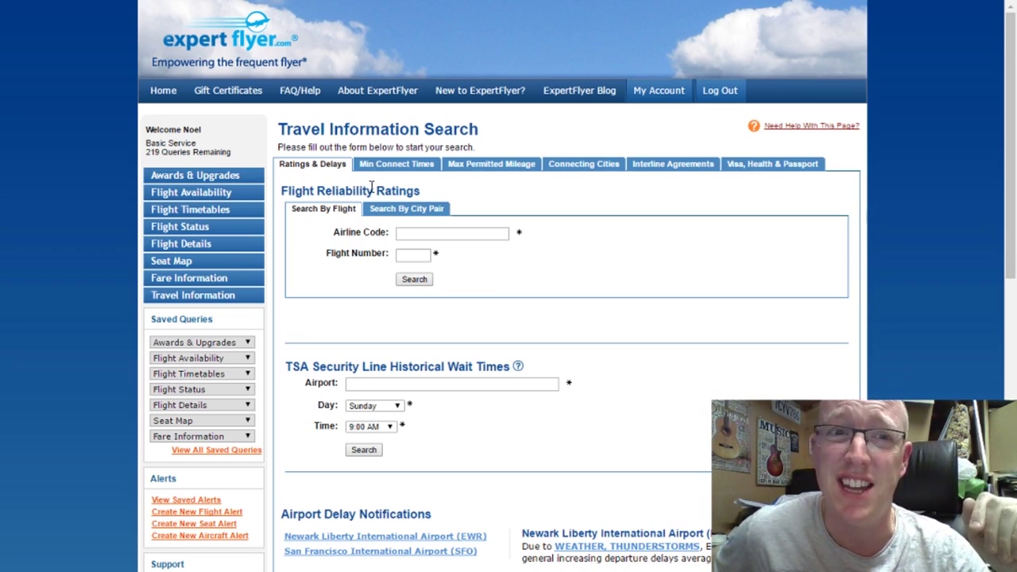
{"action": "scroll", "coordinate": [373, 208], "scroll_direction": "down", "scroll_amount": 1}
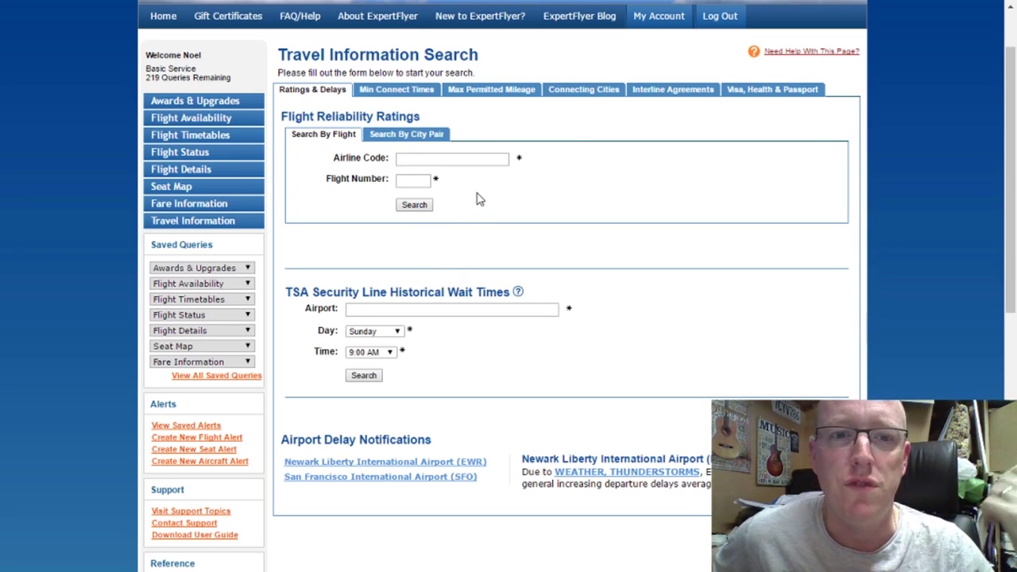
{"action": "left_click", "coordinate": [445, 161]}
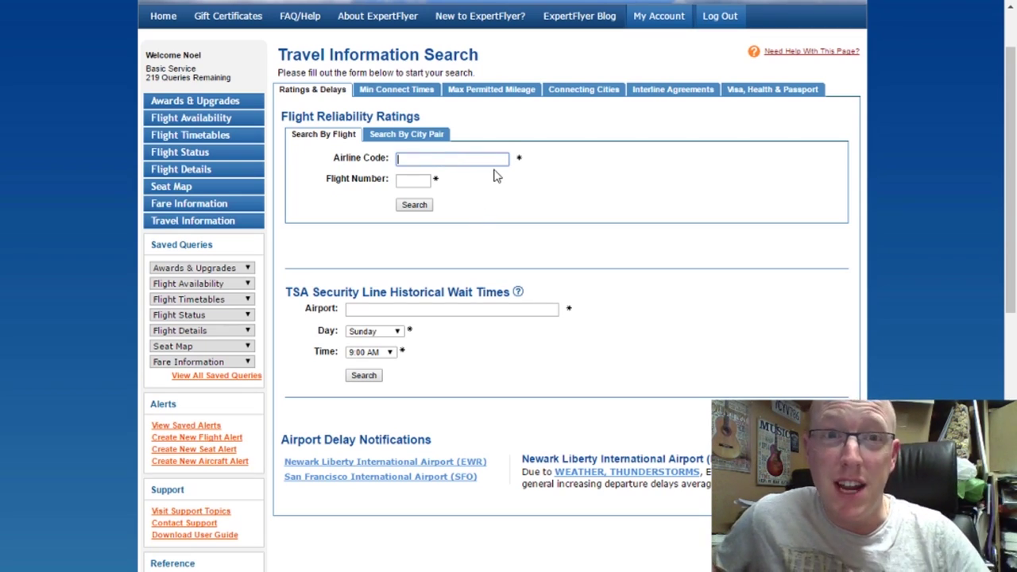
{"action": "type", "text": "ua"}
{"action": "key", "text": "Tab"}
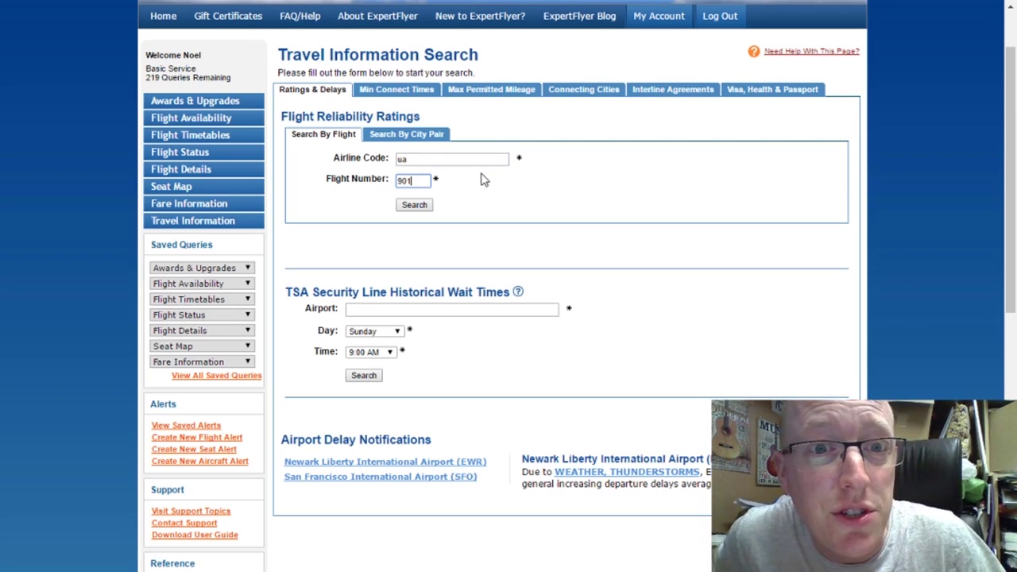
{"action": "left_click", "coordinate": [424, 206]}
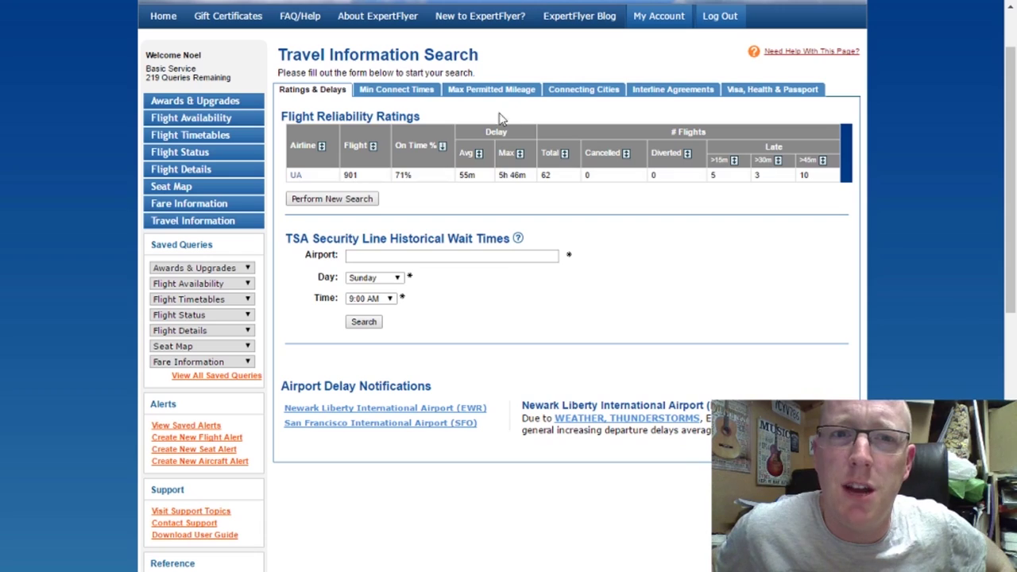
{"action": "left_click_drag", "start_coordinate": [501, 175], "coordinate": [517, 182]}
{"action": "left_click", "coordinate": [514, 187]}
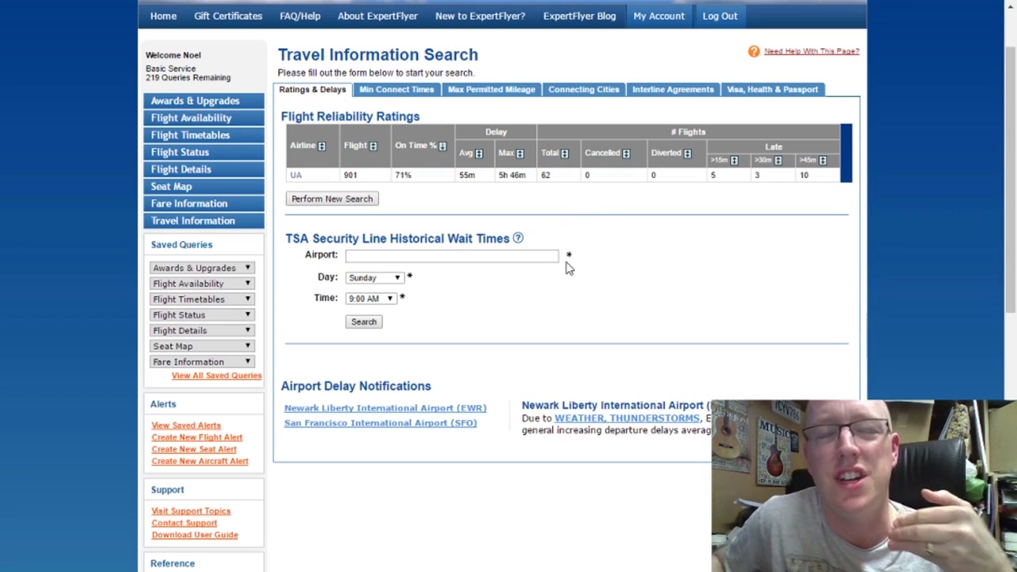
Search TSA security wait times for John F. Kennedy International (JFK) on Monday at 7:00 AM and highlight Terminal 4/B's maximum wait at 6:00 AM
{"action": "left_click", "coordinate": [519, 254]}
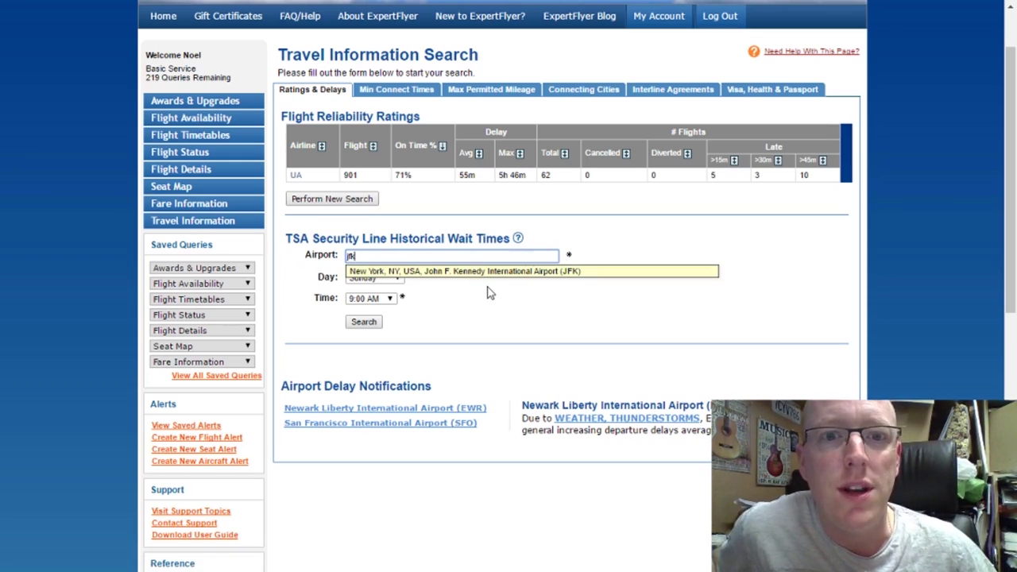
{"action": "left_click", "coordinate": [486, 274]}
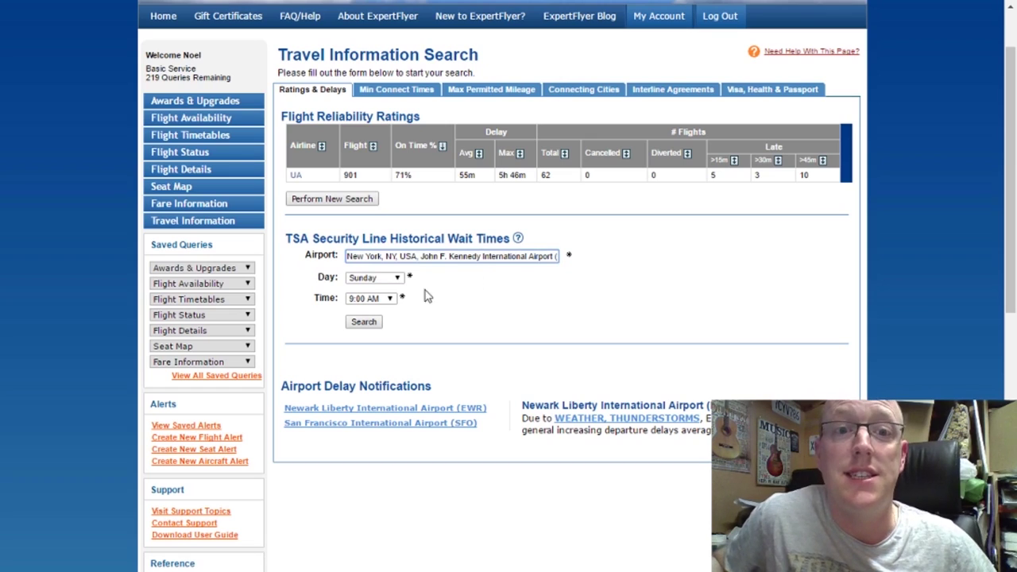
{"action": "left_click", "coordinate": [377, 278]}
{"action": "left_click", "coordinate": [363, 299]}
{"action": "left_click", "coordinate": [382, 300]}
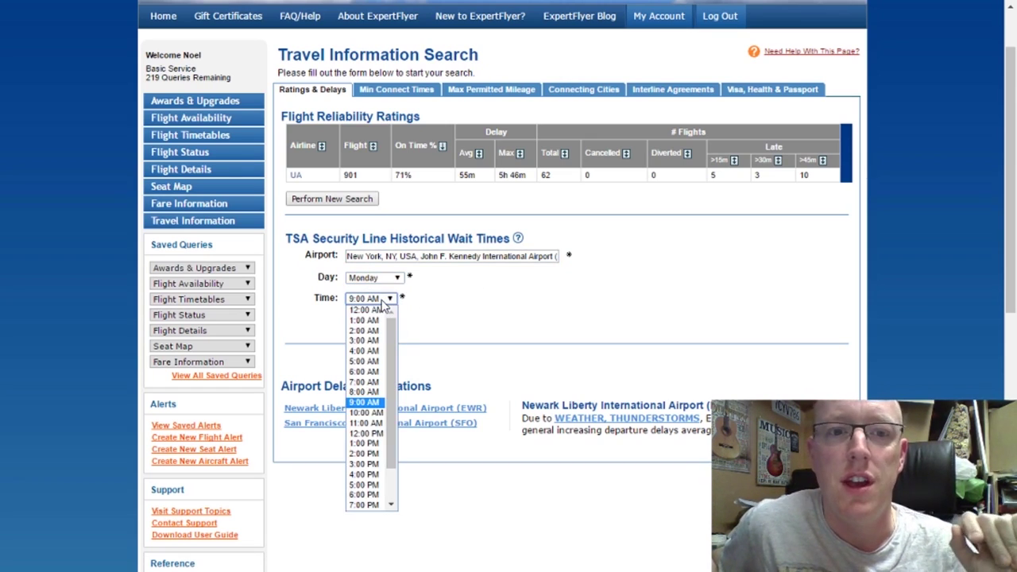
{"action": "left_click", "coordinate": [374, 382]}
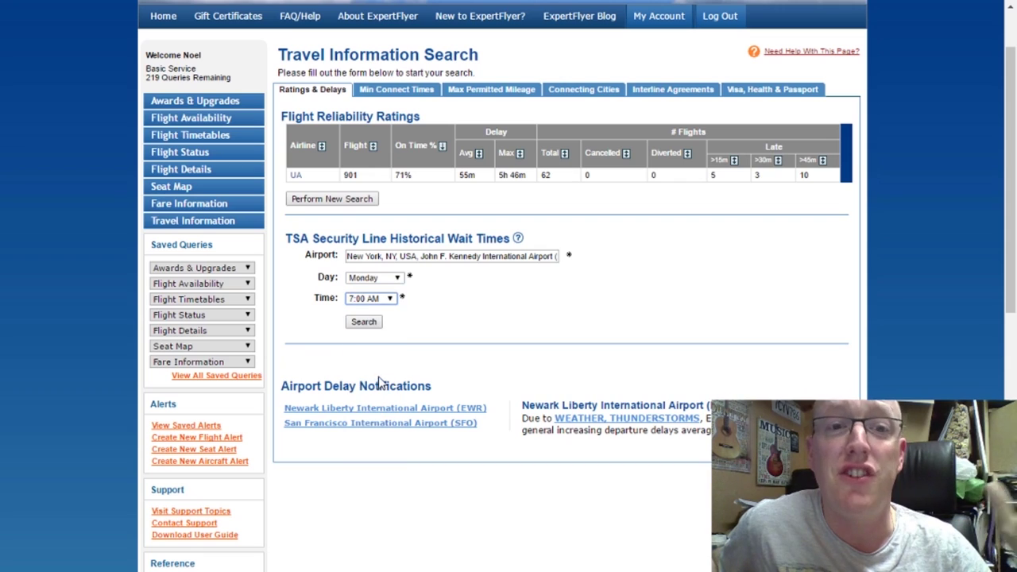
{"action": "left_click", "coordinate": [370, 324]}
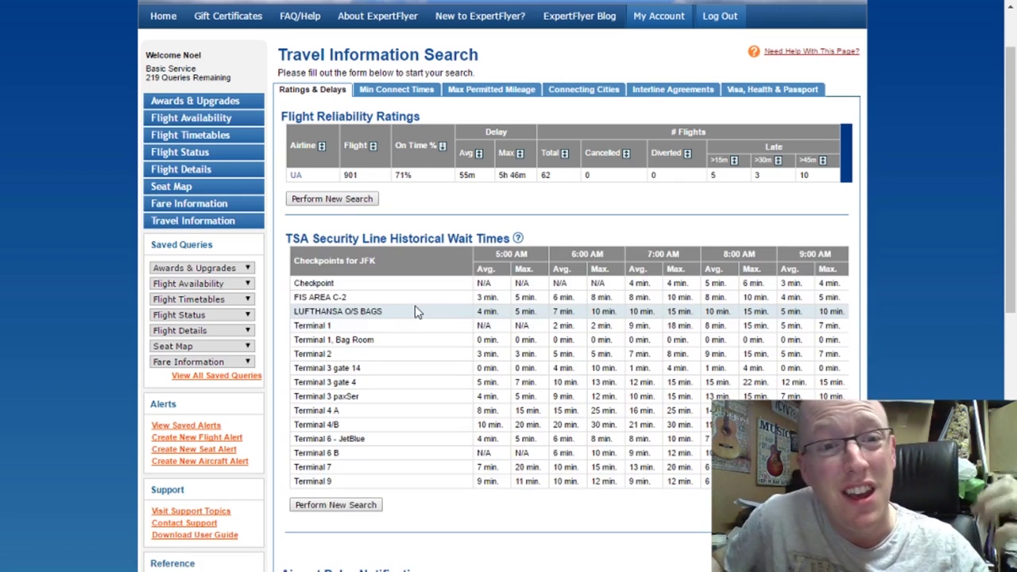
{"action": "scroll", "coordinate": [667, 286], "scroll_direction": "down", "scroll_amount": 2}
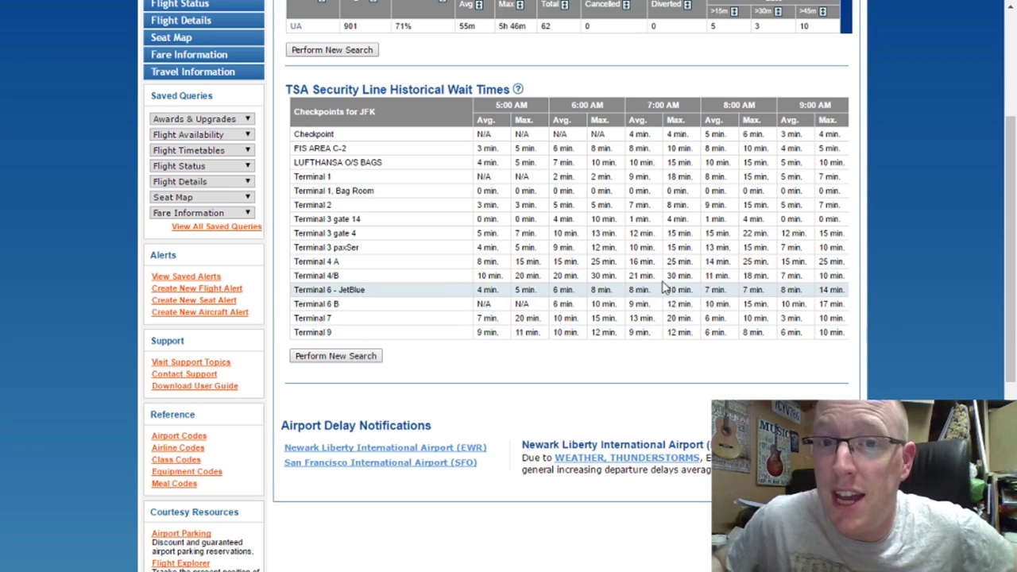
{"action": "triple_click", "coordinate": [615, 276]}
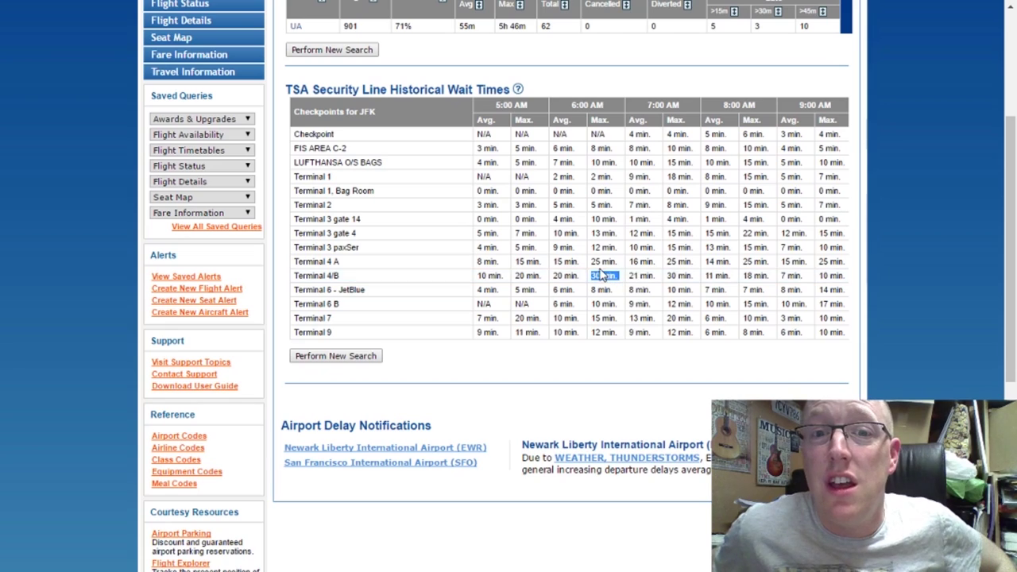
Highlight the whole 6:00 AM maximum wait entry for Terminal 4/B in the TSA wait times table
{"action": "left_click", "coordinate": [564, 275]}
{"action": "left_click", "coordinate": [606, 287]}
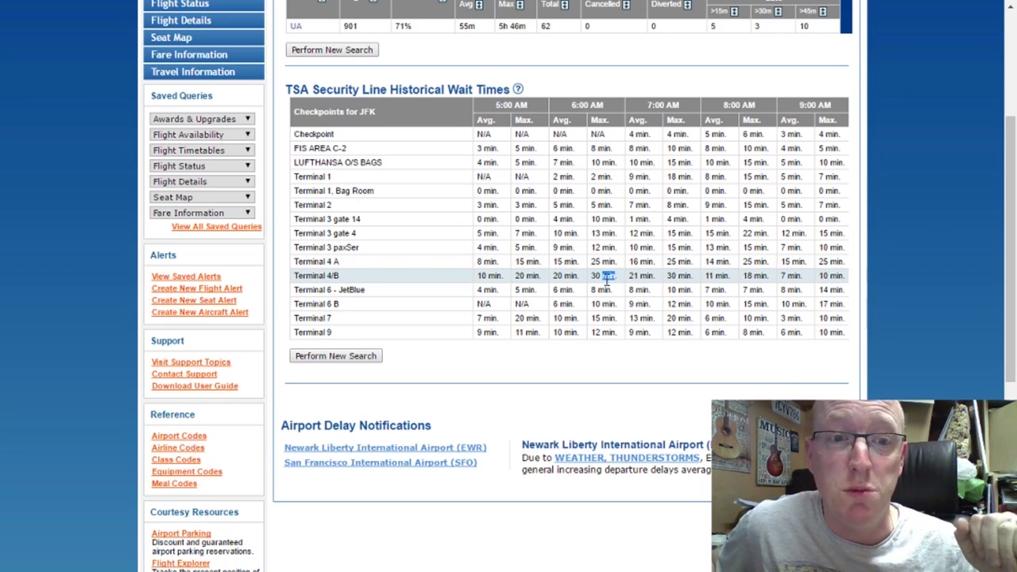
{"action": "triple_click", "coordinate": [592, 276]}
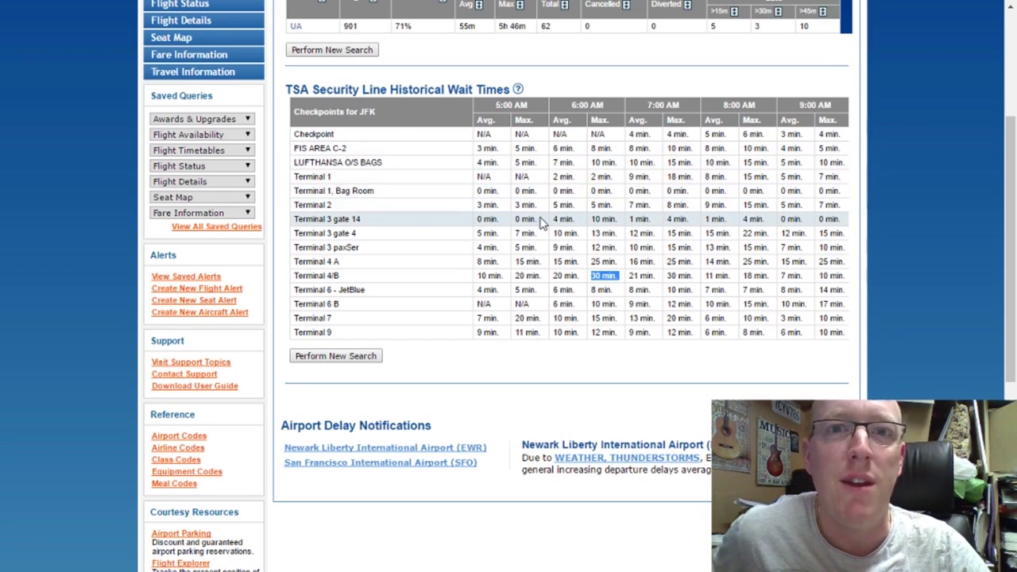
View the airport delay notification for San Francisco International Airport (SFO)
{"action": "scroll", "coordinate": [516, 213], "scroll_direction": "down", "scroll_amount": 2}
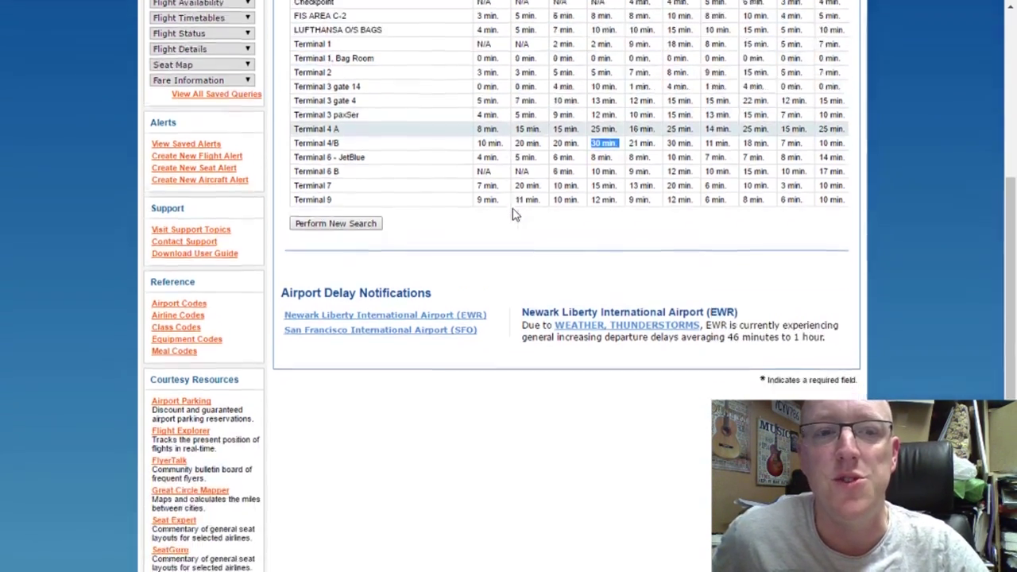
{"action": "left_click", "coordinate": [420, 313]}
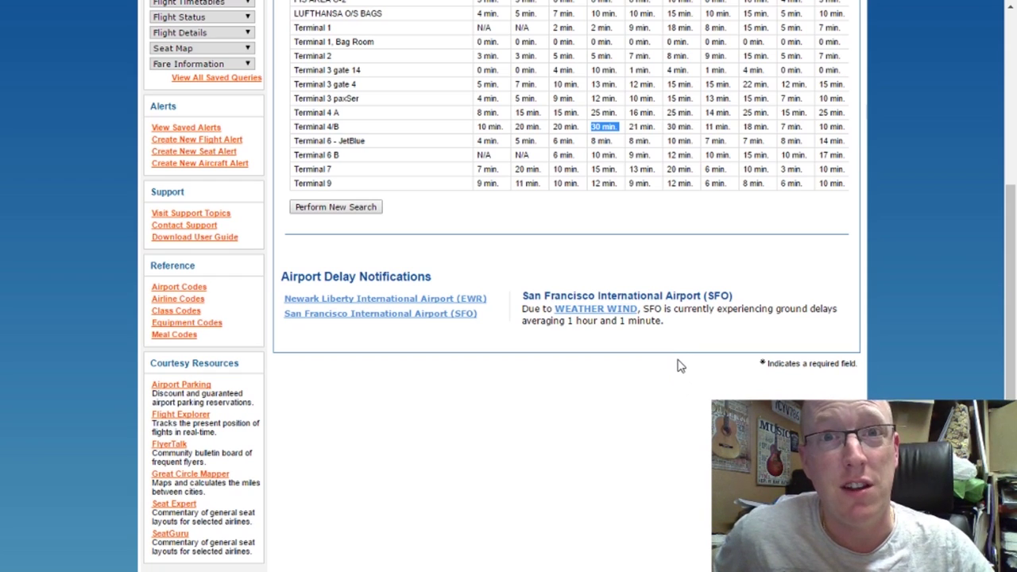
{"action": "scroll", "coordinate": [675, 352], "scroll_direction": "up", "scroll_amount": 5}
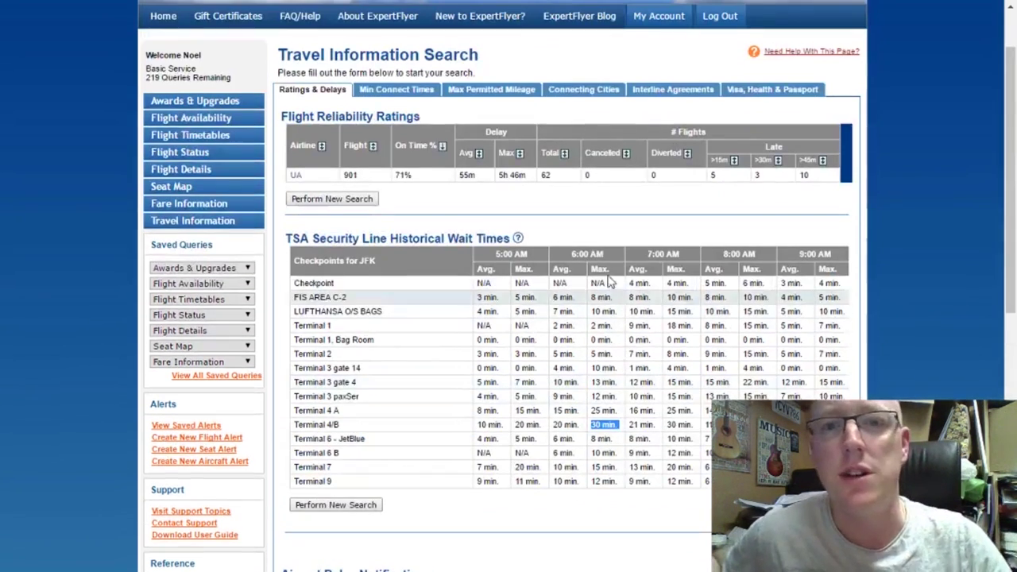
Open the Minimum Connect Times search and set the connecting airport to Zurich, Switzerland, Zurich Airport (ZRH)
{"action": "left_click", "coordinate": [395, 164]}
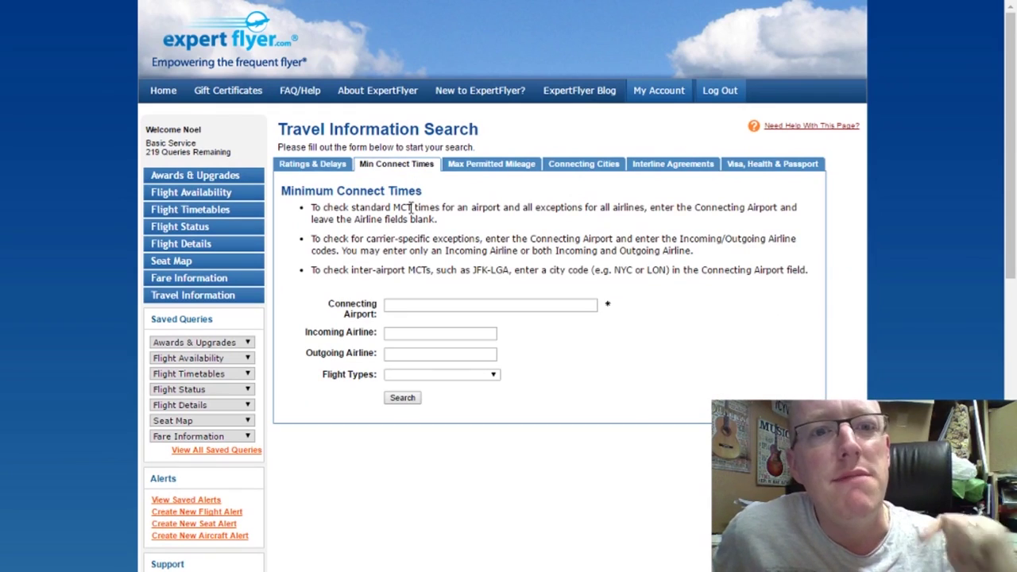
{"action": "left_click", "coordinate": [473, 304]}
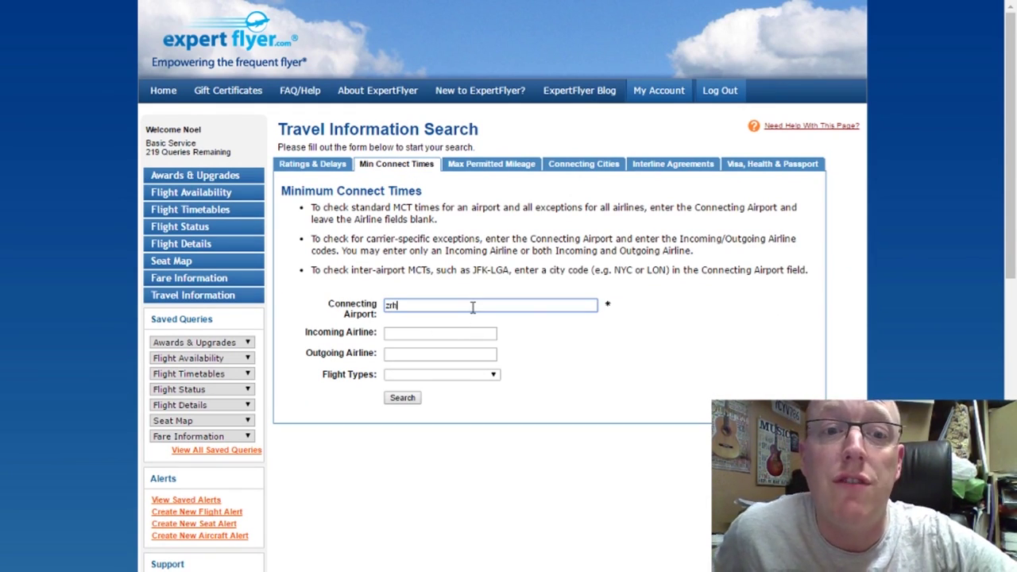
{"action": "type", "text": "zrh"}
{"action": "left_click", "coordinate": [481, 321]}
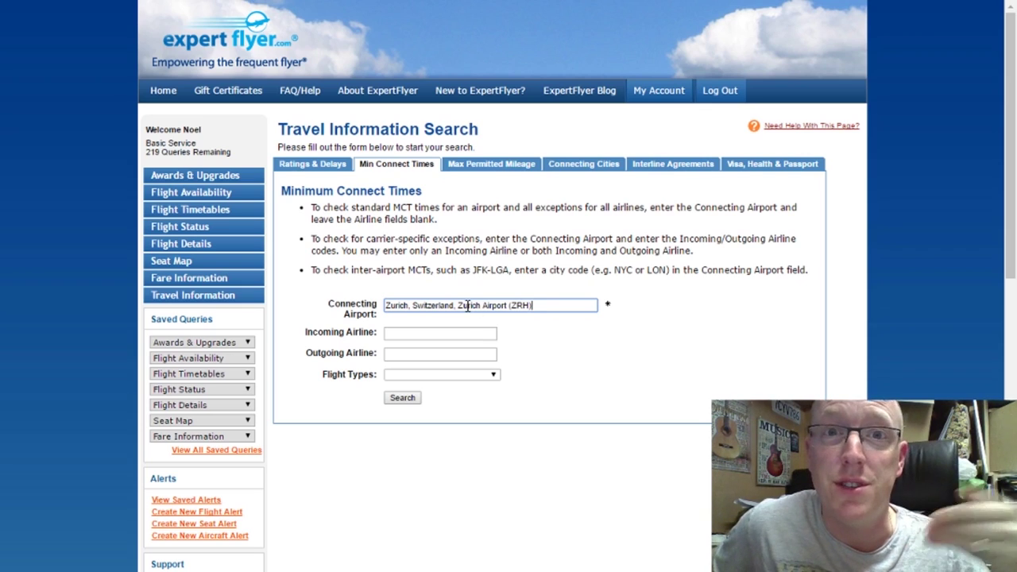
Set both the incoming and outgoing airline to SWISS (LX)
{"action": "left_click", "coordinate": [425, 338]}
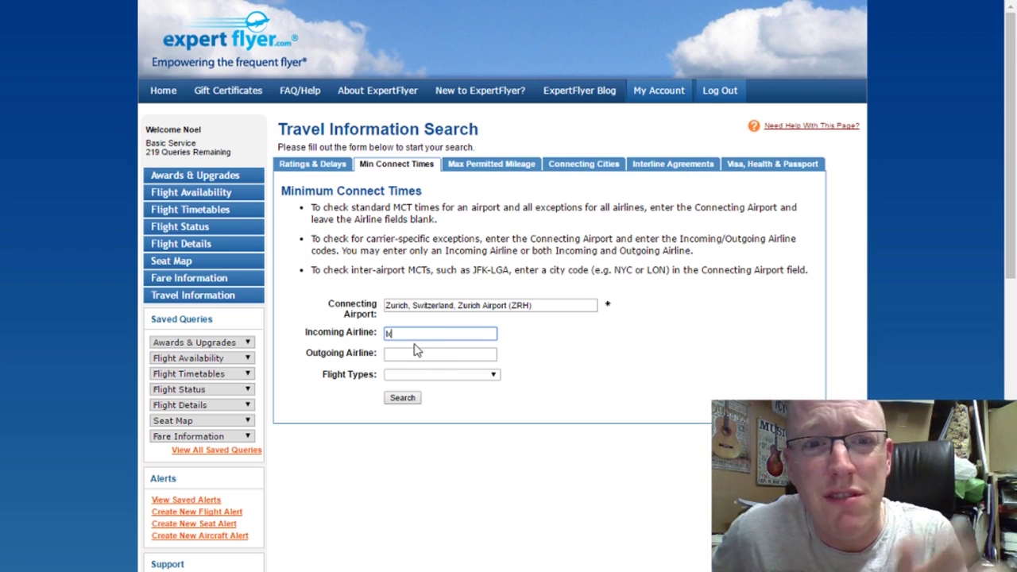
{"action": "type", "text": "lx"}
{"action": "left_click", "coordinate": [417, 351]}
{"action": "left_click", "coordinate": [417, 353]}
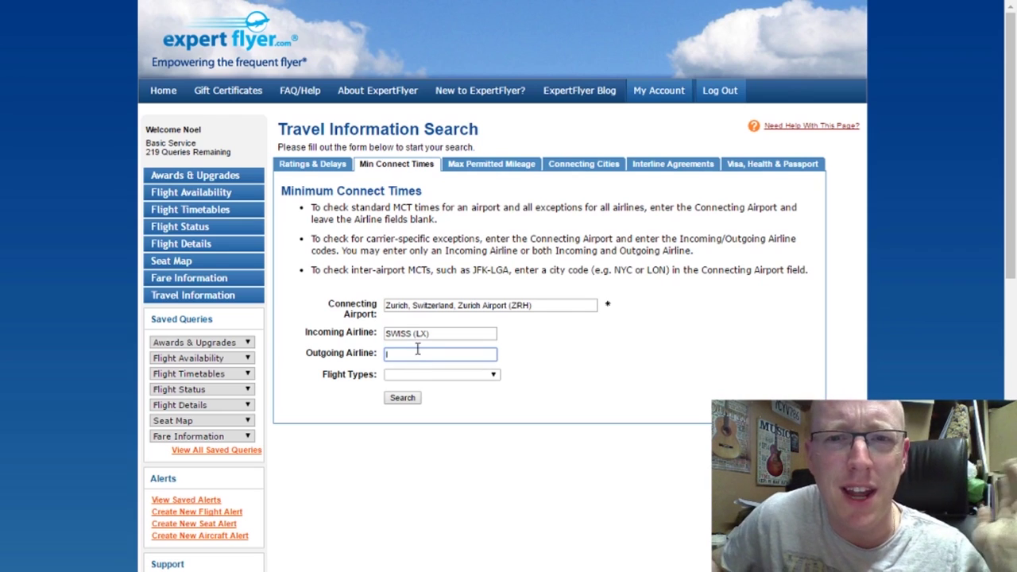
{"action": "type", "text": "lx"}
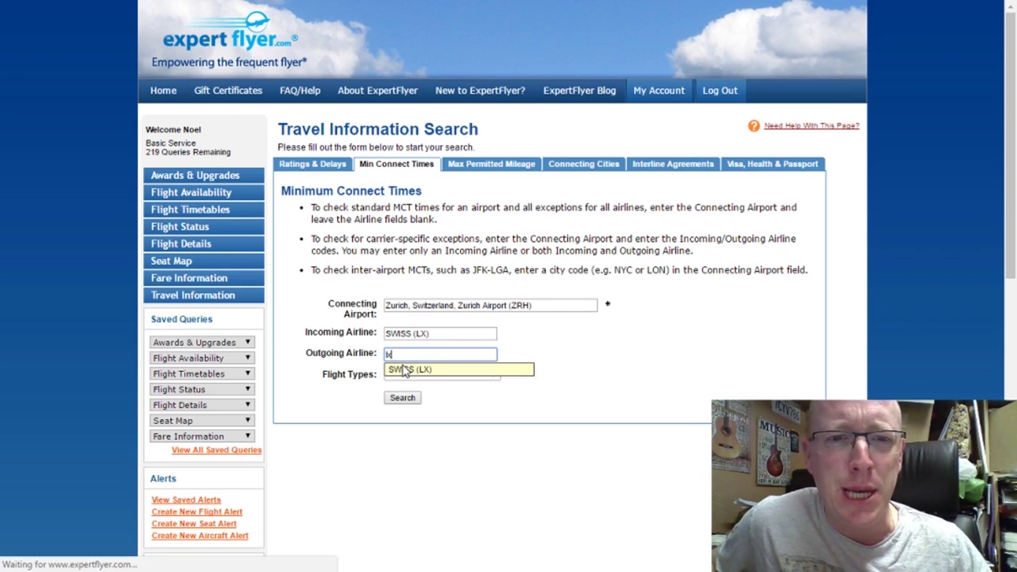
{"action": "left_click", "coordinate": [401, 368]}
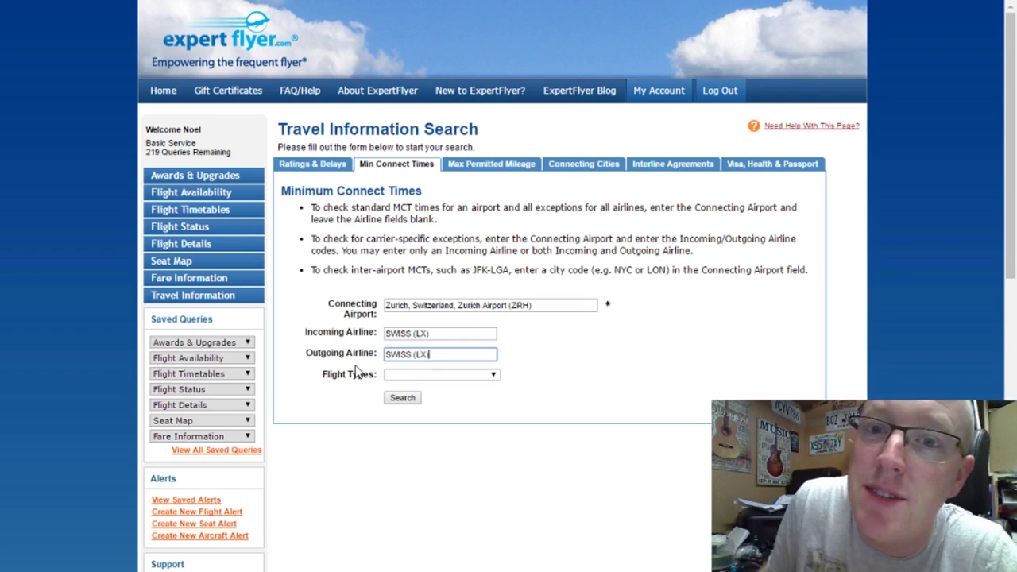
Set the flight types to International to International and run the minimum connect times search
{"action": "left_click", "coordinate": [446, 378]}
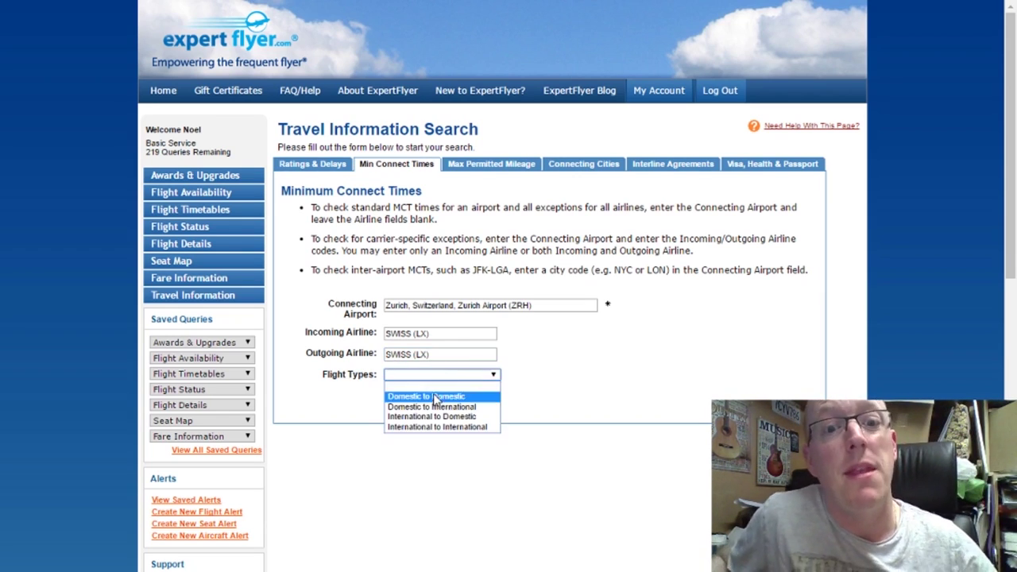
{"action": "left_click", "coordinate": [438, 427]}
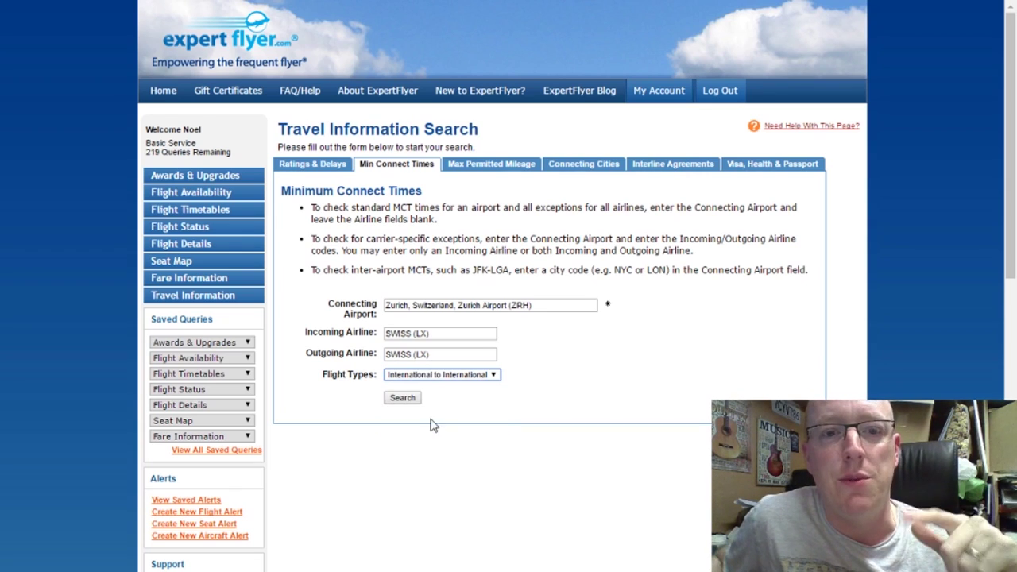
{"action": "scroll", "coordinate": [436, 326], "scroll_direction": "down", "scroll_amount": 2}
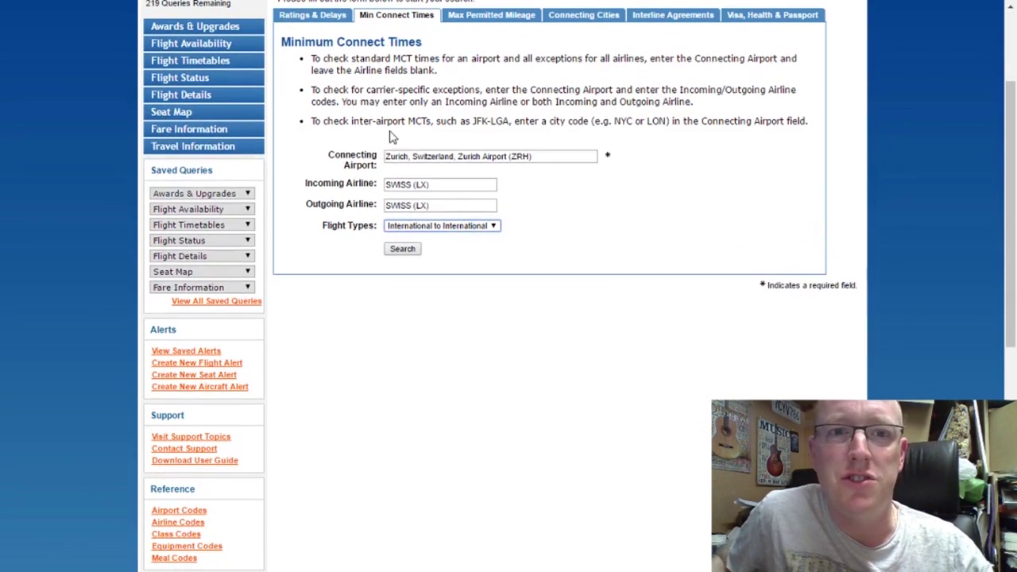
{"action": "left_click", "coordinate": [410, 248]}
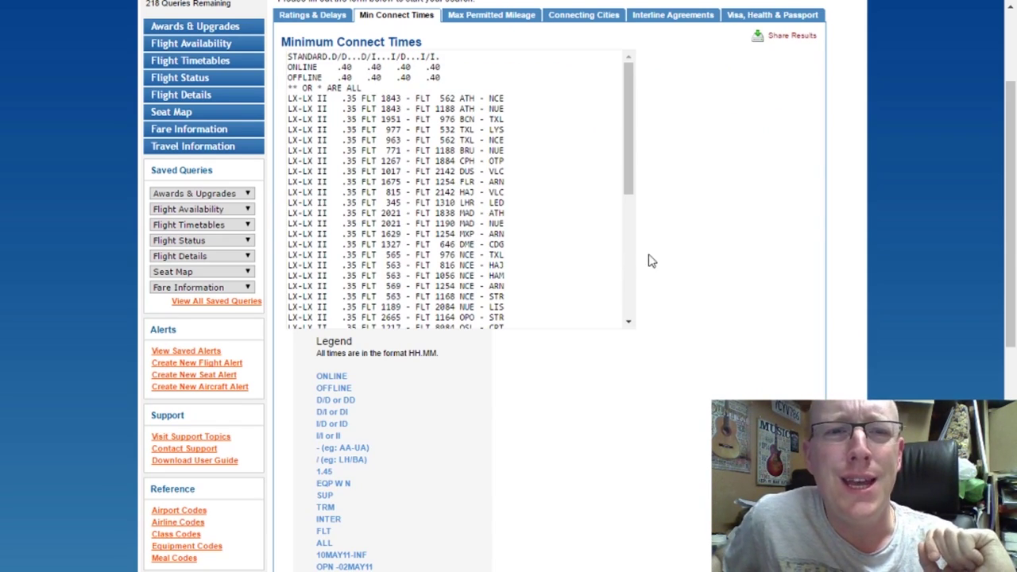
Examine the standard online connect times and the first ATH to NCE exception, highlighting its flight numbers, airports and connect time
{"action": "scroll", "coordinate": [668, 252], "scroll_direction": "up", "scroll_amount": 1}
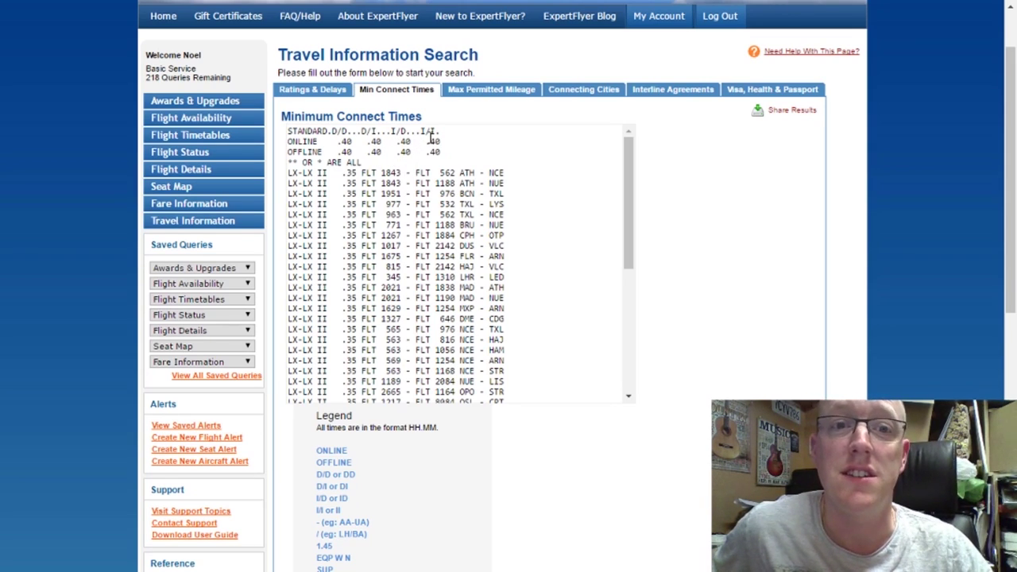
{"action": "left_click_drag", "start_coordinate": [371, 143], "coordinate": [393, 144]}
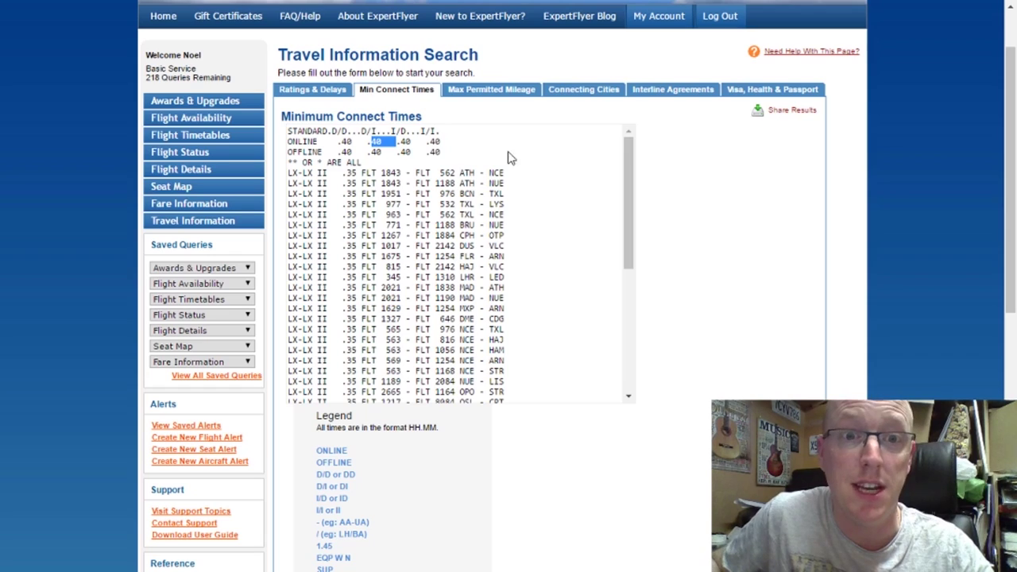
{"action": "double_click", "coordinate": [469, 171]}
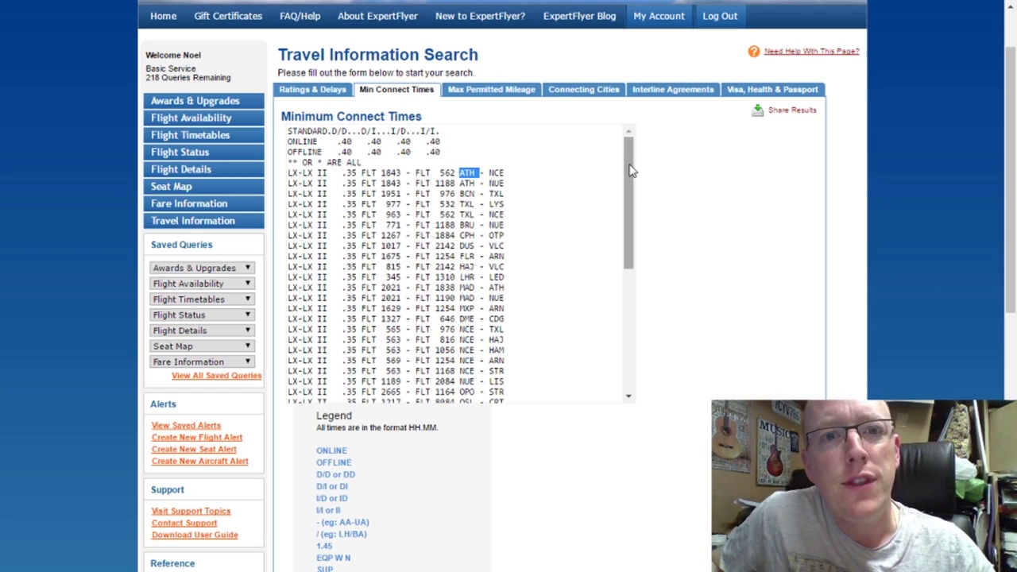
{"action": "scroll", "coordinate": [539, 206], "scroll_direction": "down", "scroll_amount": 1}
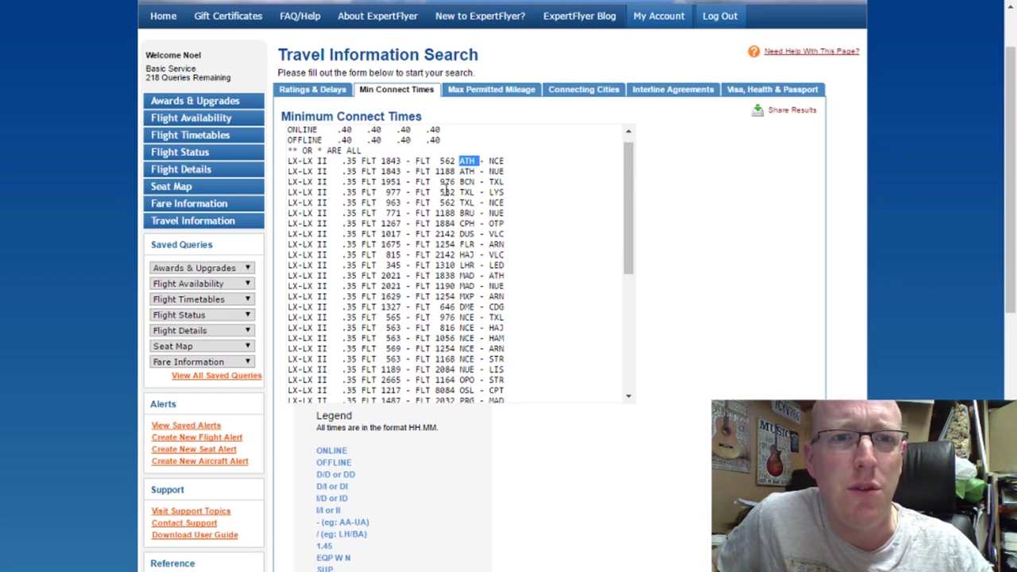
{"action": "left_click_drag", "start_coordinate": [360, 160], "coordinate": [472, 163]}
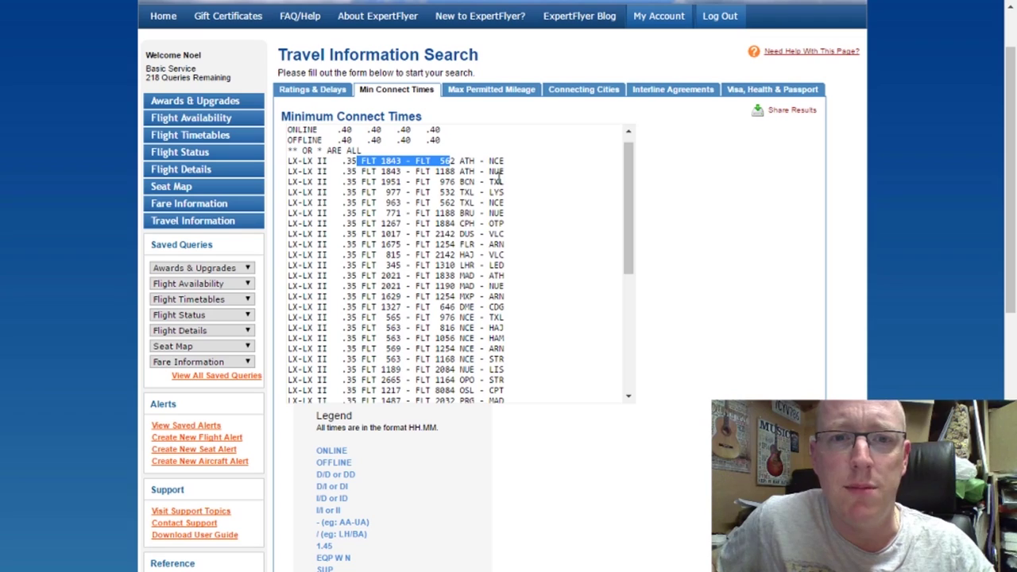
{"action": "left_click", "coordinate": [407, 194]}
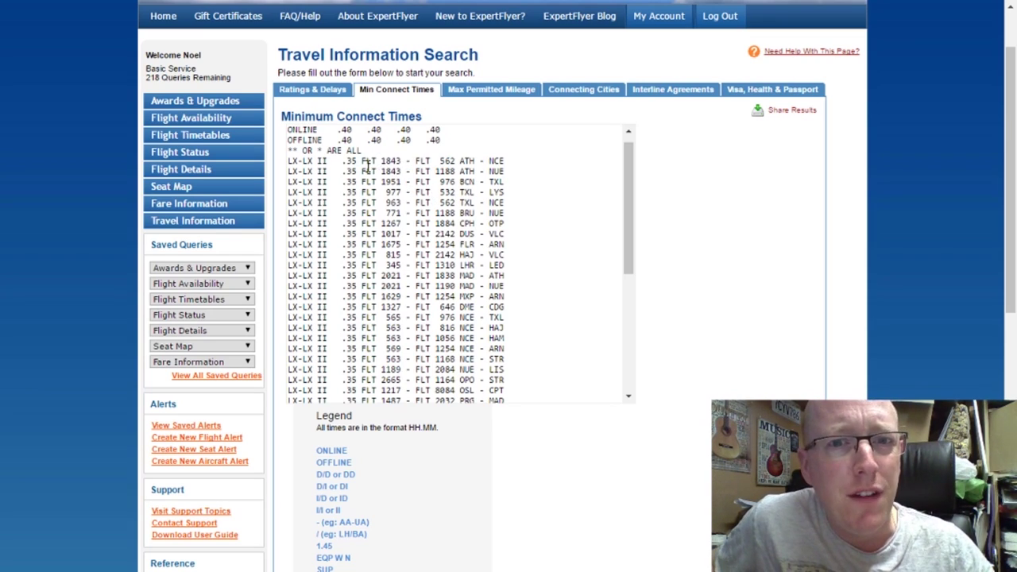
{"action": "double_click", "coordinate": [472, 162]}
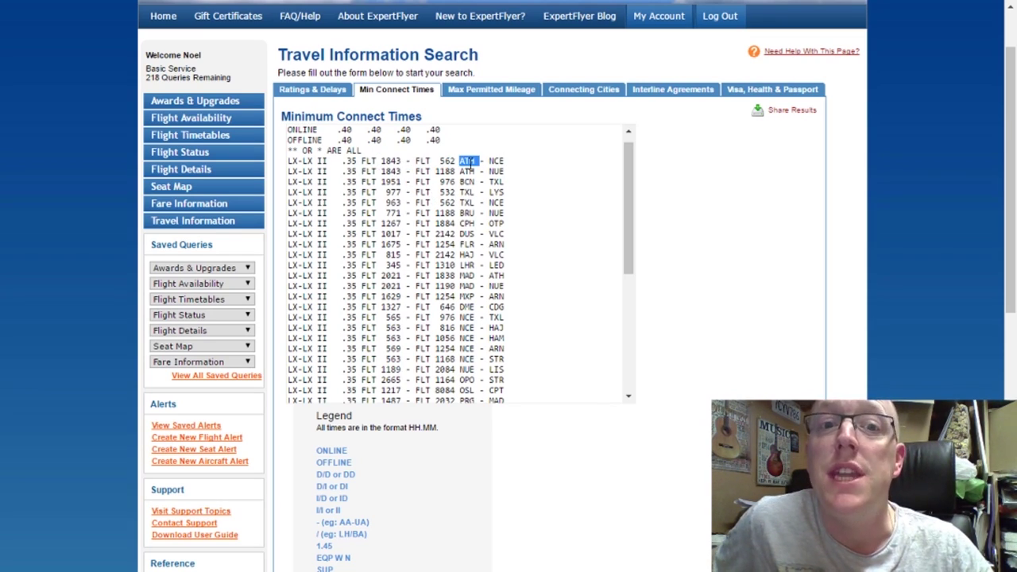
{"action": "double_click", "coordinate": [496, 162]}
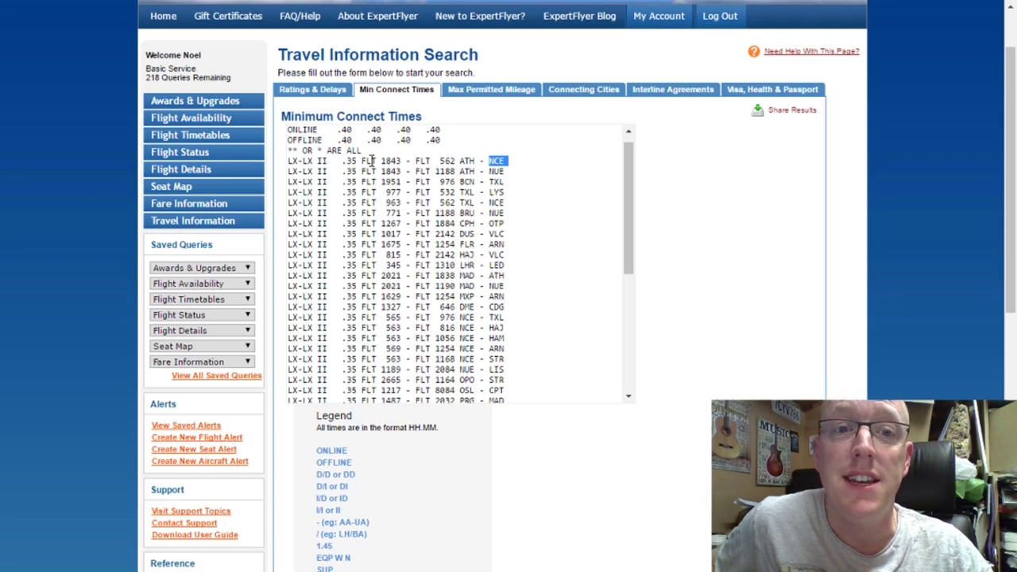
{"action": "double_click", "coordinate": [351, 162]}
Find the SIN to CGN exception in the connect times list and highlight its airports and connect time
{"action": "scroll", "coordinate": [417, 247], "scroll_direction": "down", "scroll_amount": 2}
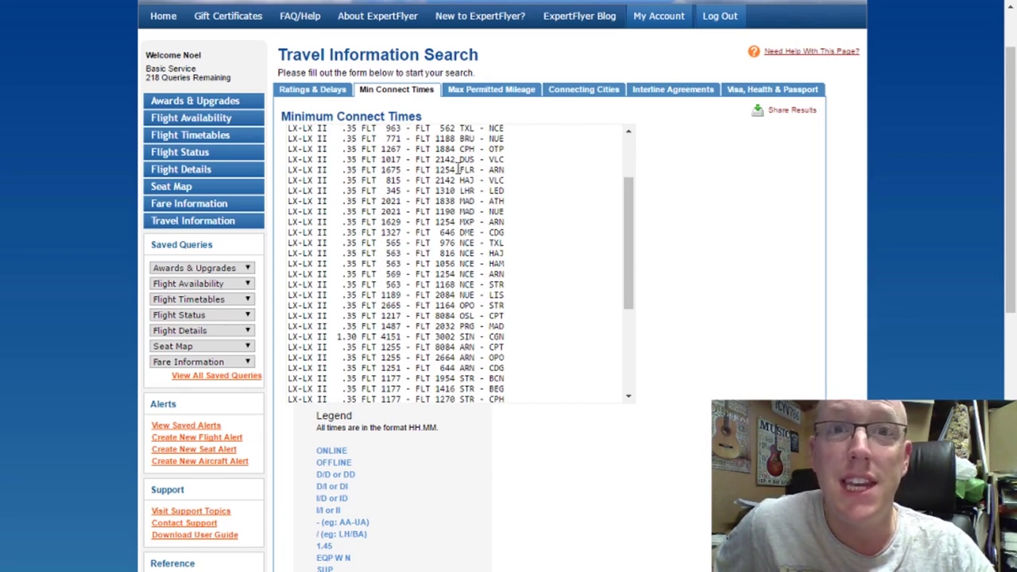
{"action": "scroll", "coordinate": [433, 262], "scroll_direction": "down", "scroll_amount": 2}
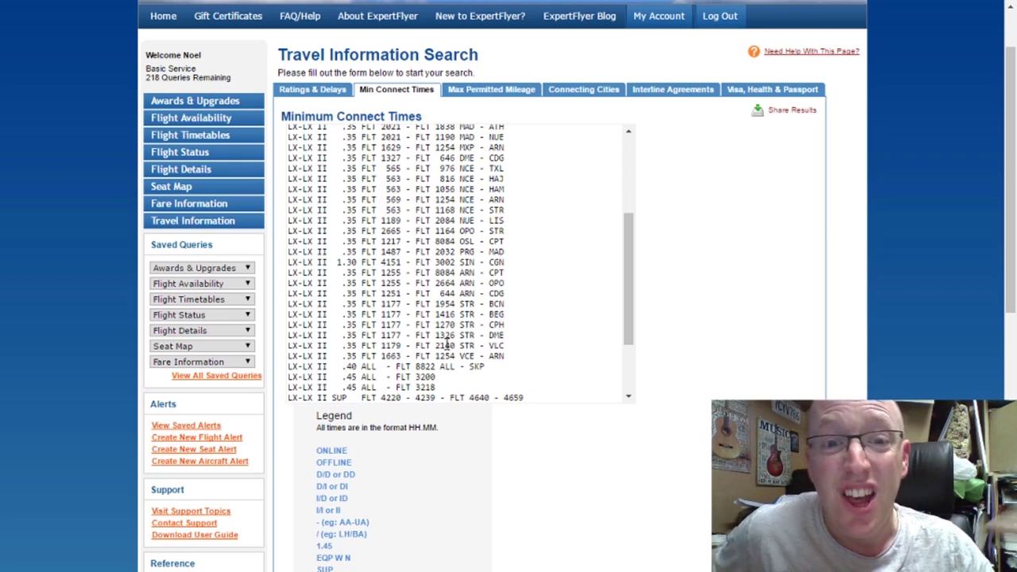
{"action": "double_click", "coordinate": [468, 262]}
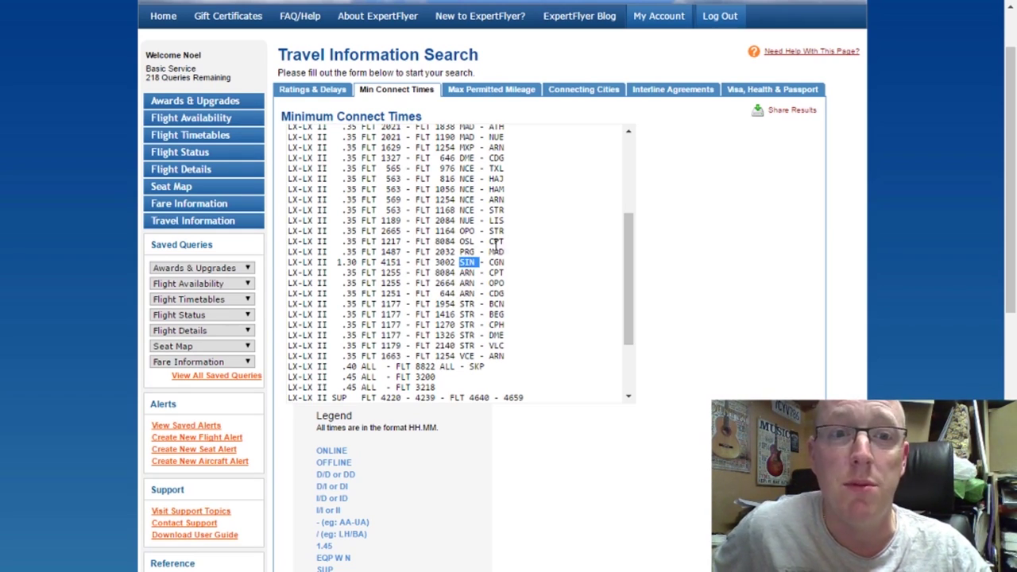
{"action": "double_click", "coordinate": [497, 262]}
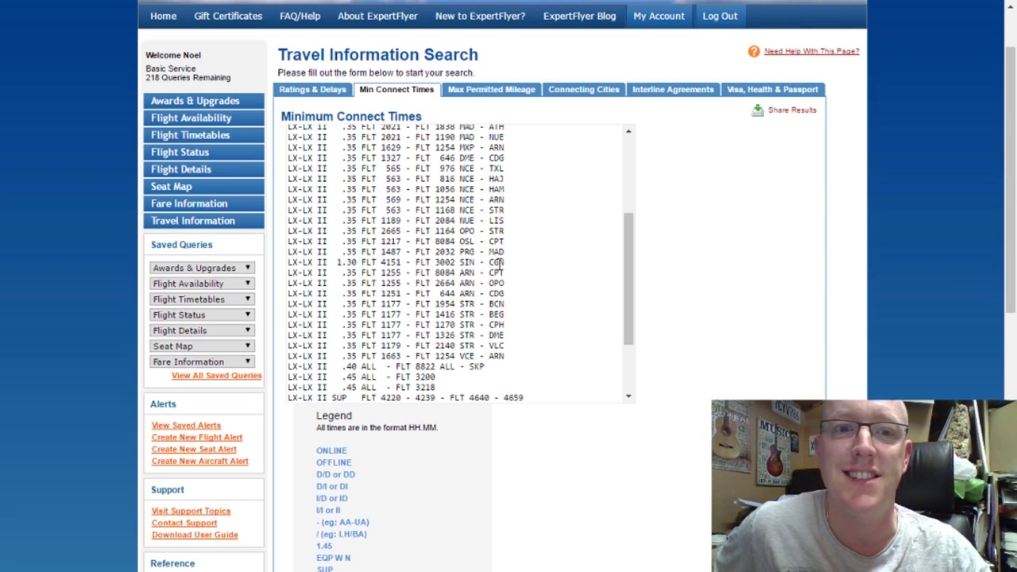
{"action": "double_click", "coordinate": [344, 262]}
{"action": "left_click_drag", "start_coordinate": [395, 272], "coordinate": [400, 273]}
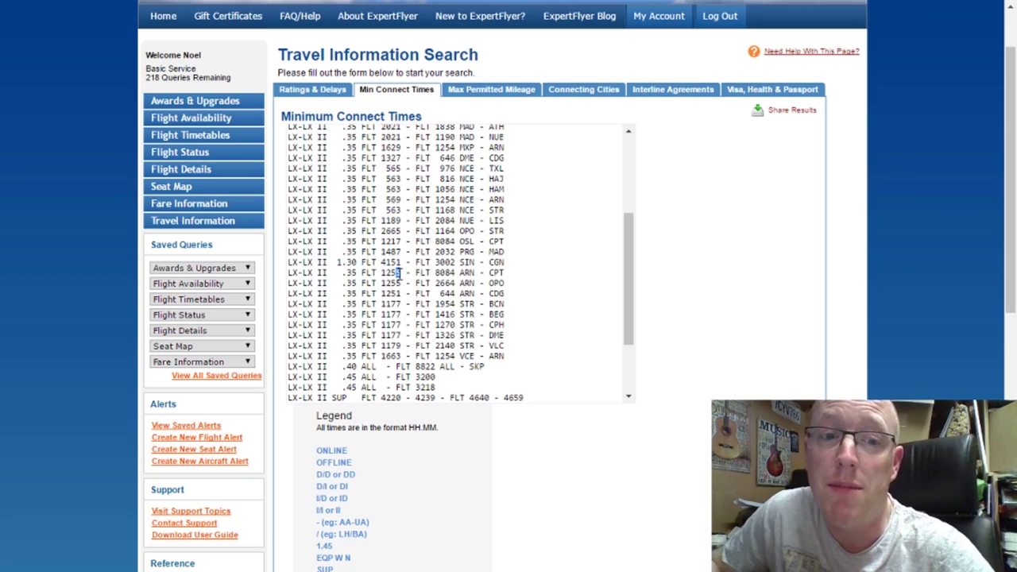
Examine the LX-** exceptions at the list's end, highlighting origins CUN, PUJ and VRA, and return to the standard times
{"action": "scroll", "coordinate": [400, 272], "scroll_direction": "down", "scroll_amount": 2}
{"action": "scroll", "coordinate": [401, 282], "scroll_direction": "down", "scroll_amount": 3}
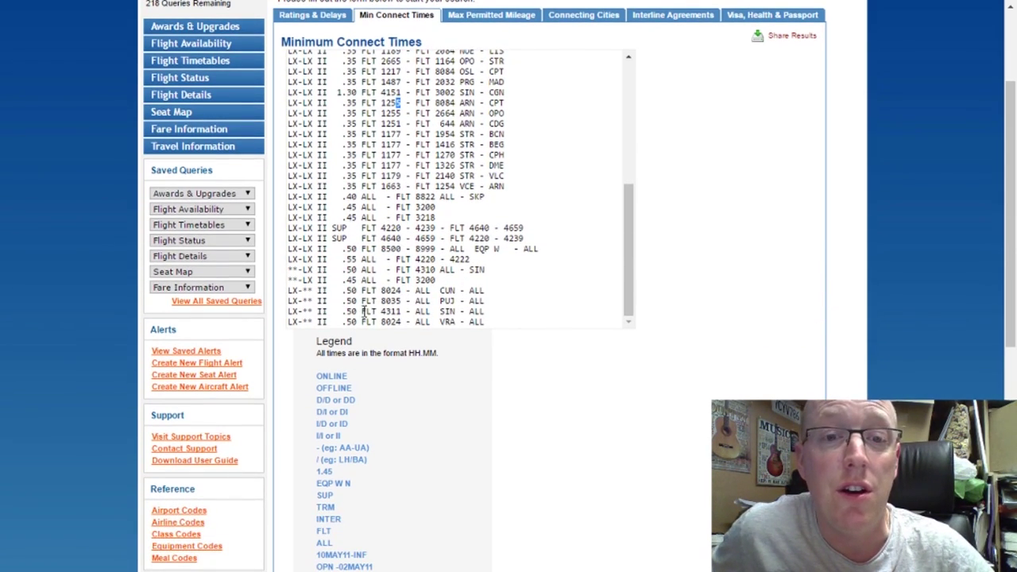
{"action": "double_click", "coordinate": [444, 290]}
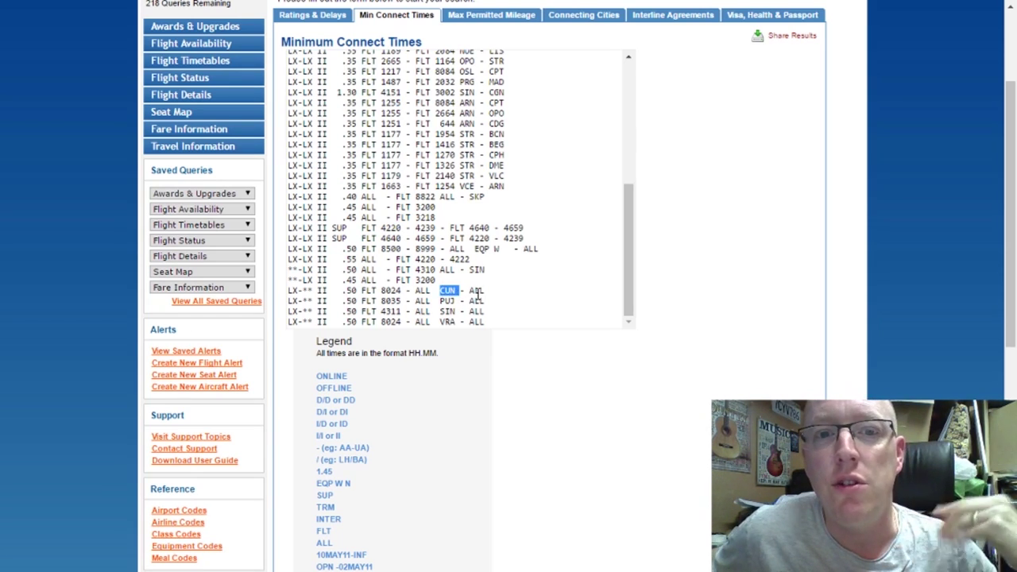
{"action": "double_click", "coordinate": [351, 300]}
{"action": "double_click", "coordinate": [448, 300]}
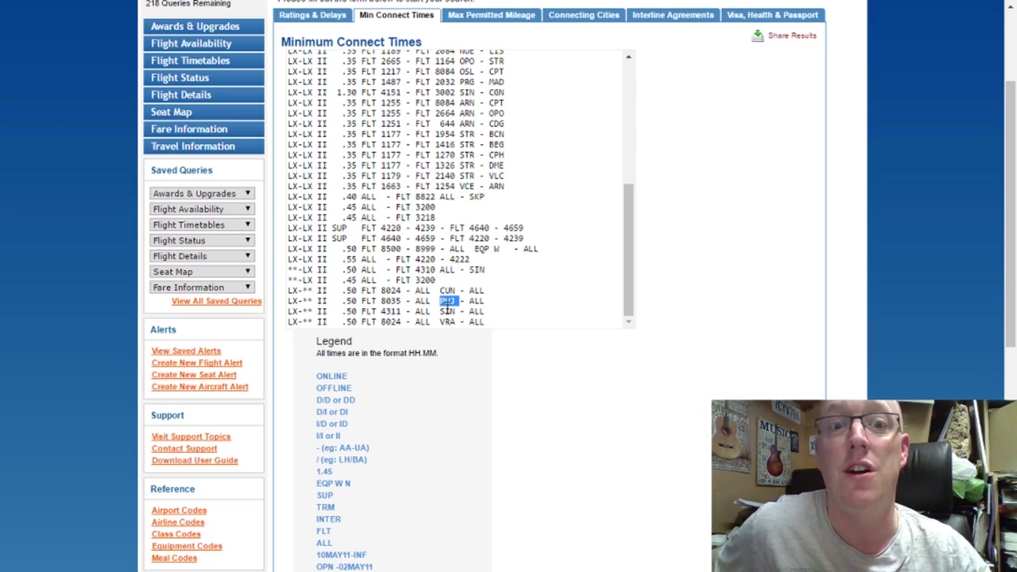
{"action": "left_click", "coordinate": [450, 313]}
{"action": "double_click", "coordinate": [445, 322]}
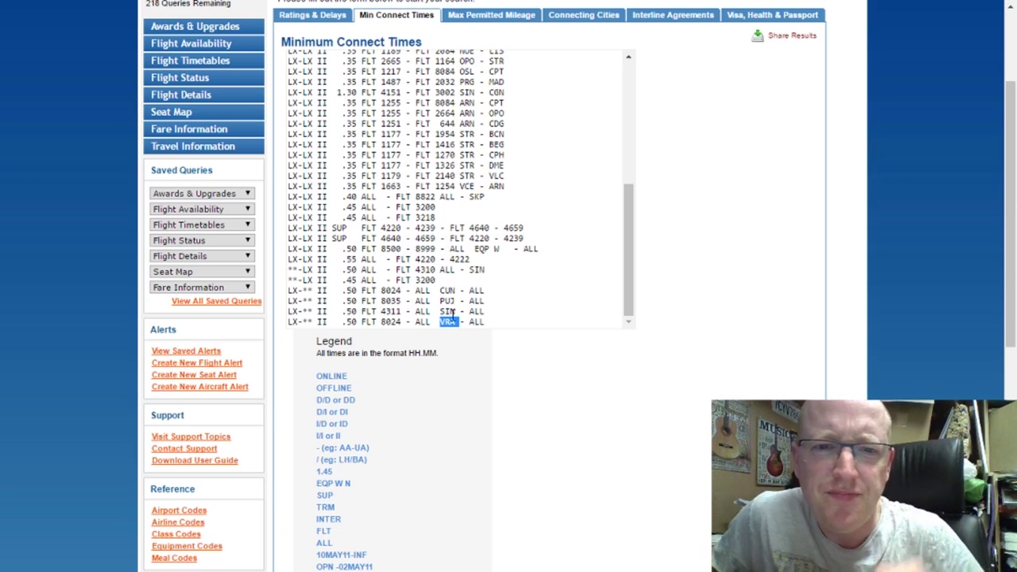
{"action": "scroll", "coordinate": [474, 282], "scroll_direction": "up", "scroll_amount": 2}
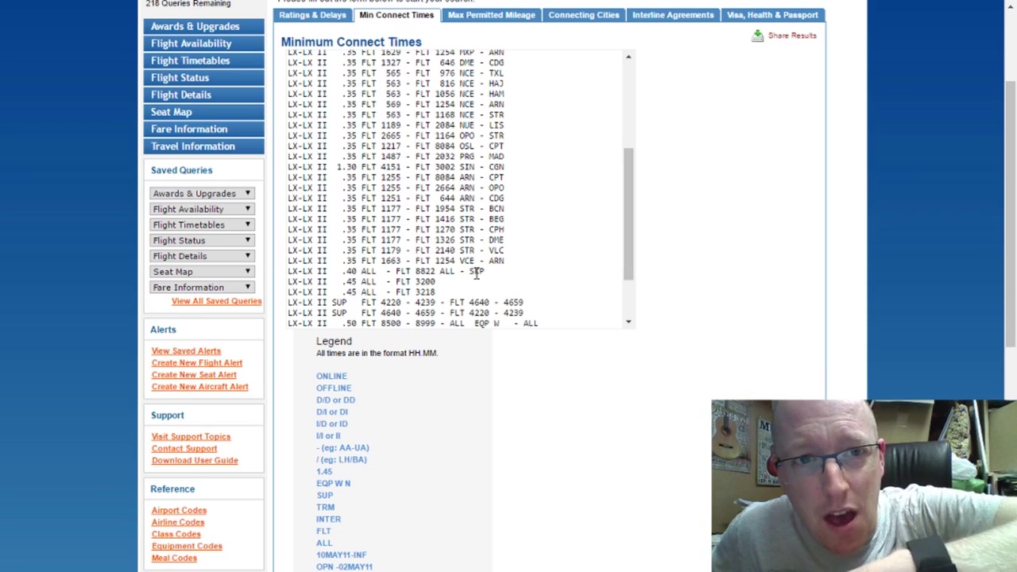
{"action": "scroll", "coordinate": [467, 198], "scroll_direction": "up", "scroll_amount": 5}
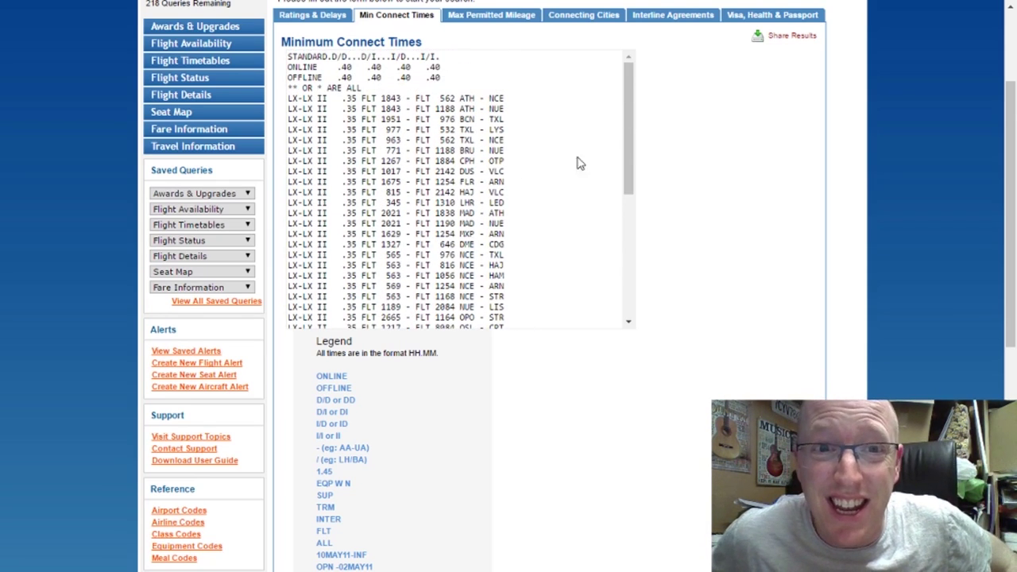
Compare the standard online and offline minimum connect times, highlighting the D/D value in each row
{"action": "scroll", "coordinate": [672, 166], "scroll_direction": "up", "scroll_amount": 1}
{"action": "scroll", "coordinate": [686, 170], "scroll_direction": "up", "scroll_amount": 1}
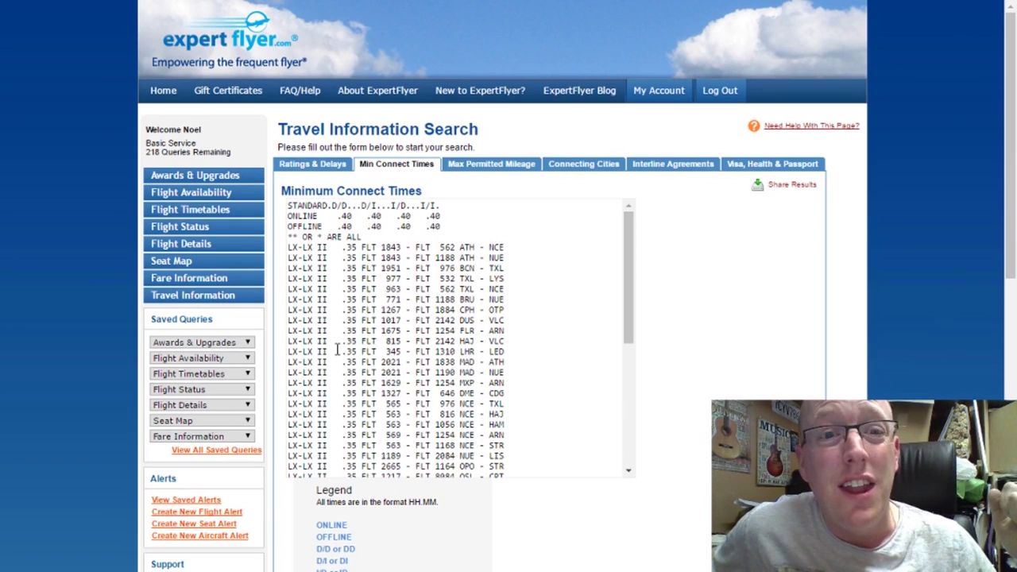
{"action": "double_click", "coordinate": [347, 216]}
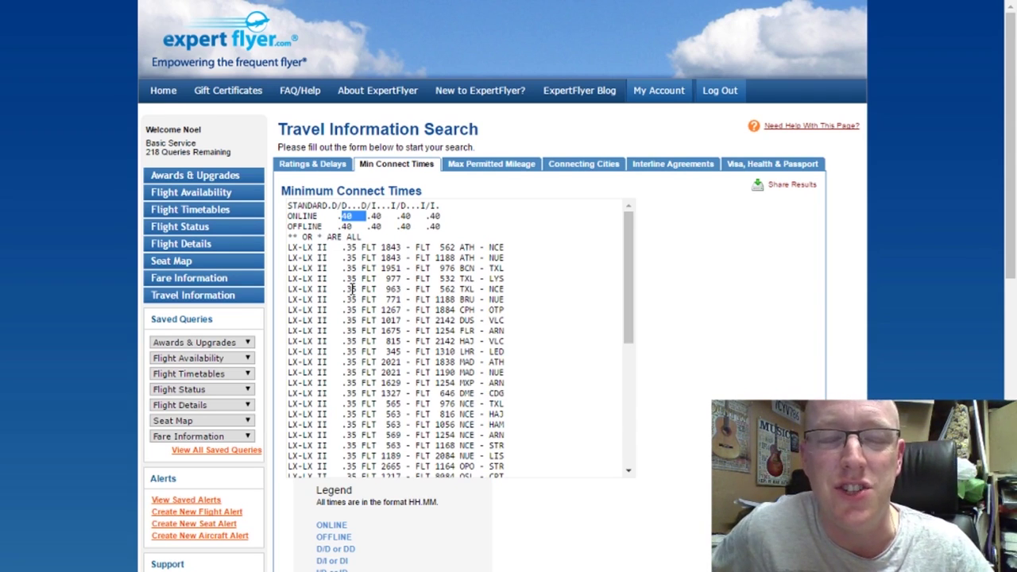
{"action": "double_click", "coordinate": [346, 226]}
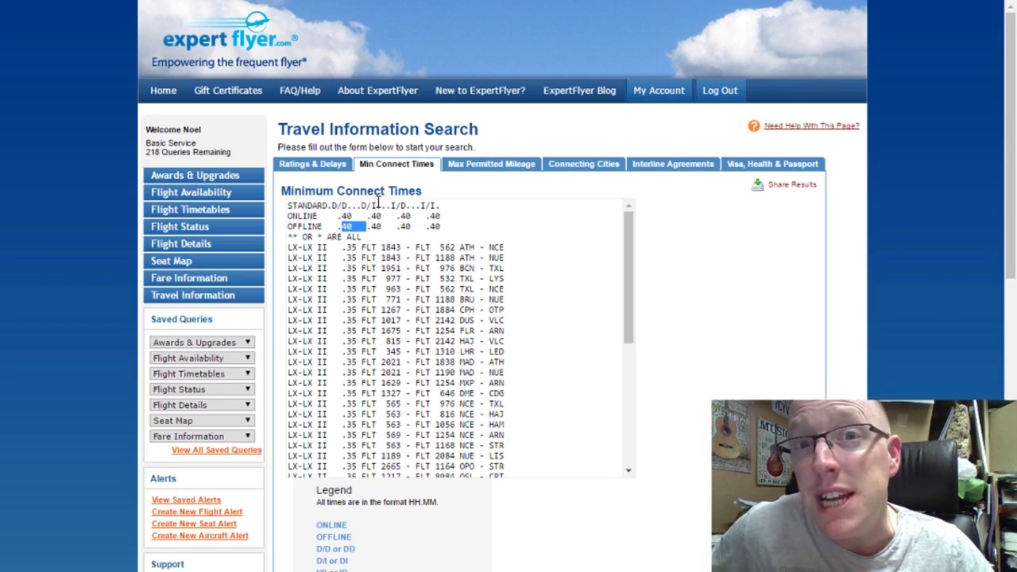
{"action": "left_click", "coordinate": [341, 220]}
{"action": "double_click", "coordinate": [342, 216]}
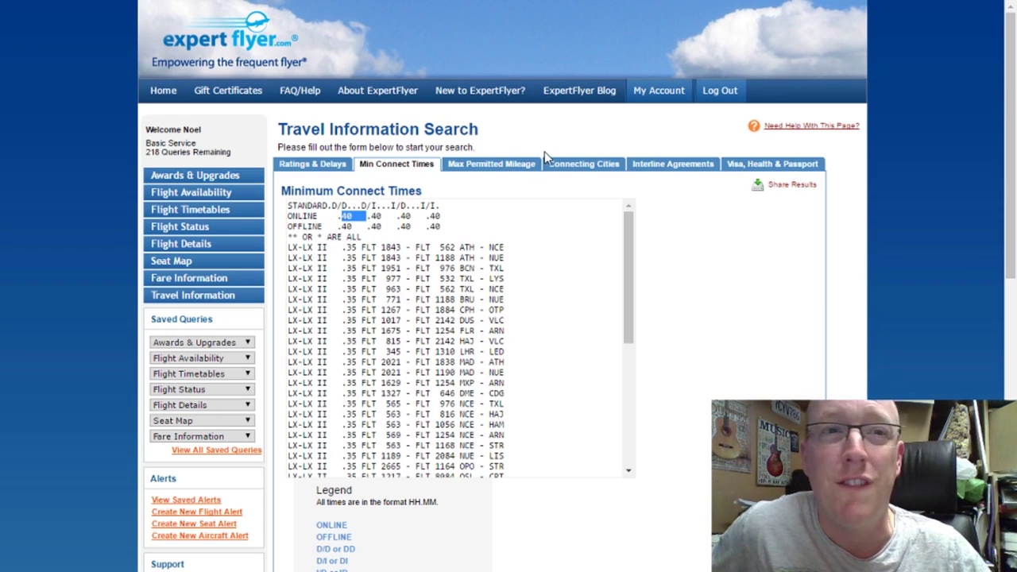
Open the Maximum Permitted Mileage search and examine its description and airport route entry
{"action": "left_click", "coordinate": [524, 169]}
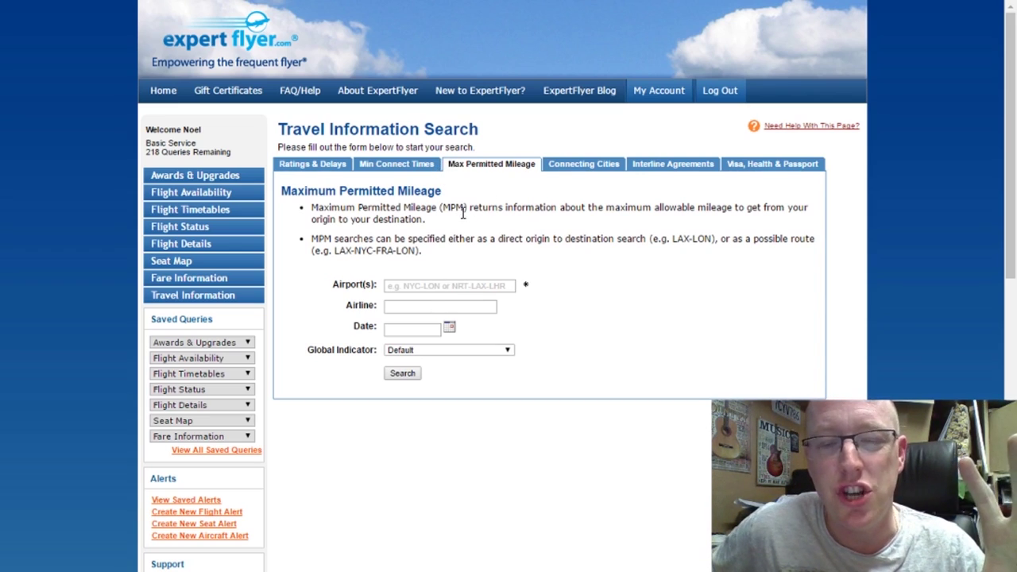
{"action": "left_click_drag", "start_coordinate": [477, 208], "coordinate": [511, 286]}
{"action": "left_click", "coordinate": [513, 250]}
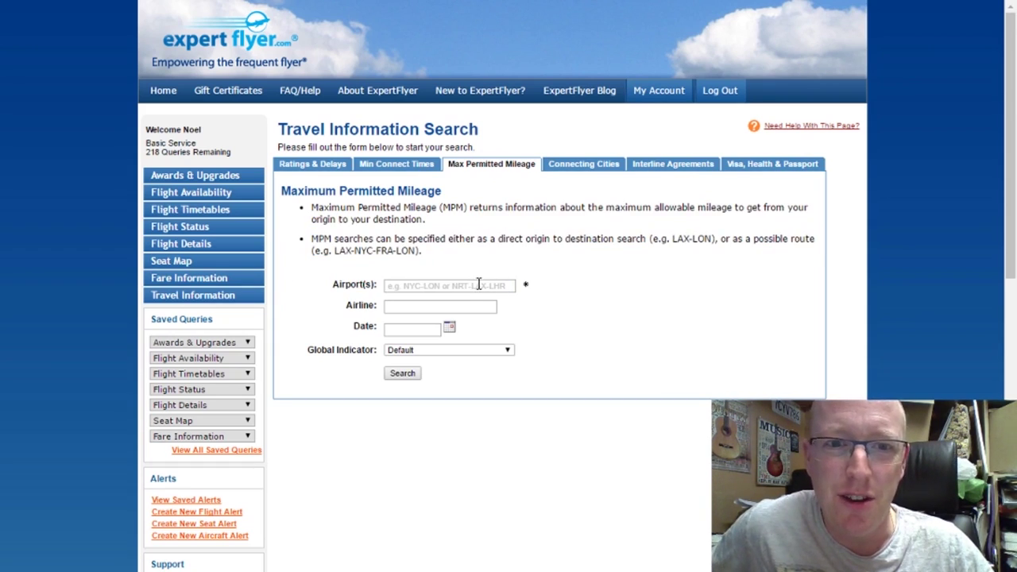
{"action": "left_click", "coordinate": [480, 284]}
{"action": "left_click", "coordinate": [439, 262]}
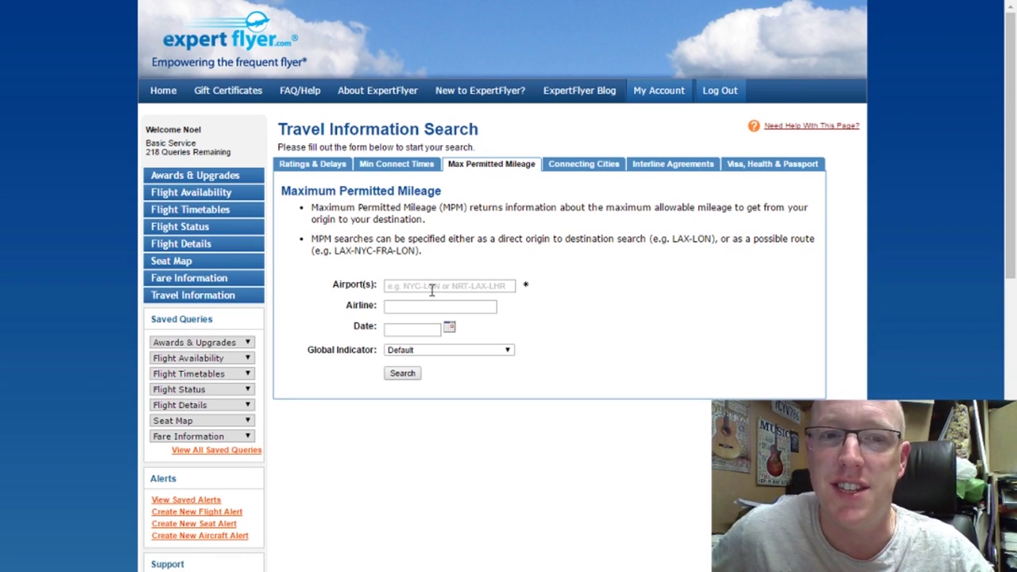
Run a Connecting Cities search from LHR to SFO and look through the single and double connect points
{"action": "left_click", "coordinate": [562, 168]}
{"action": "left_click", "coordinate": [526, 243]}
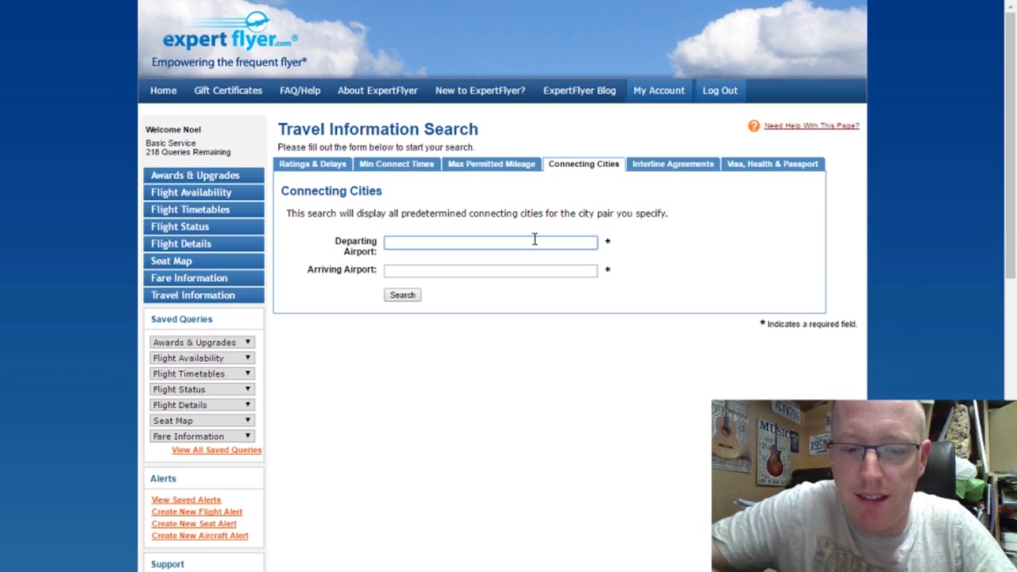
{"action": "type", "text": "lhr"}
{"action": "key", "text": "Tab"}
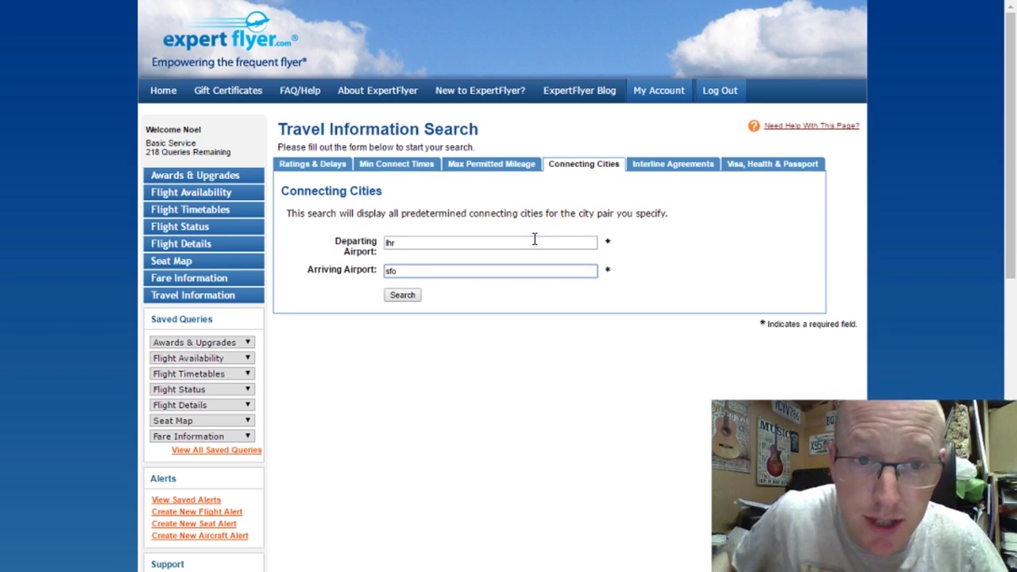
{"action": "left_click", "coordinate": [418, 295]}
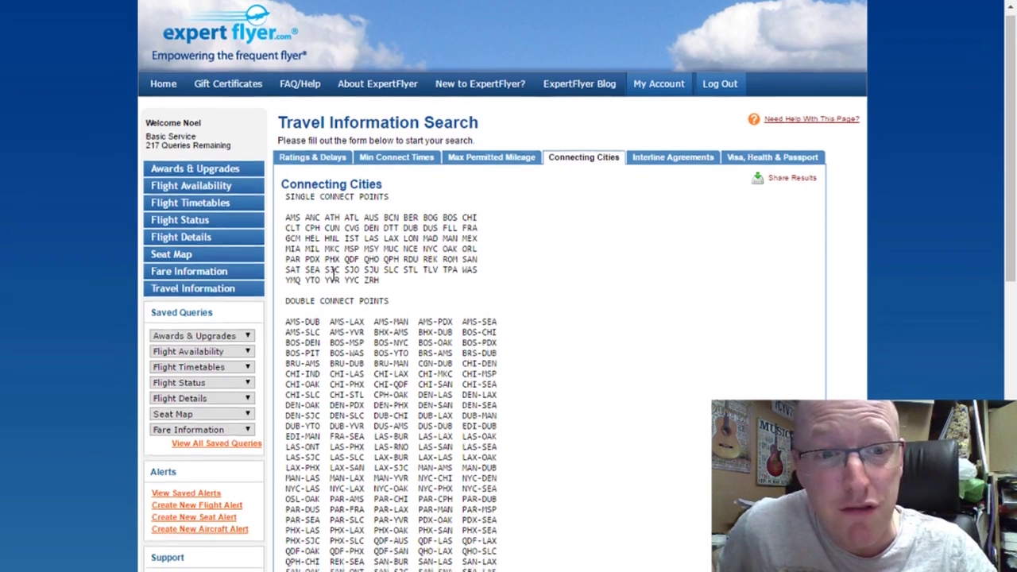
{"action": "scroll", "coordinate": [340, 270], "scroll_direction": "down", "scroll_amount": 4}
{"action": "scroll", "coordinate": [339, 273], "scroll_direction": "up", "scroll_amount": 4}
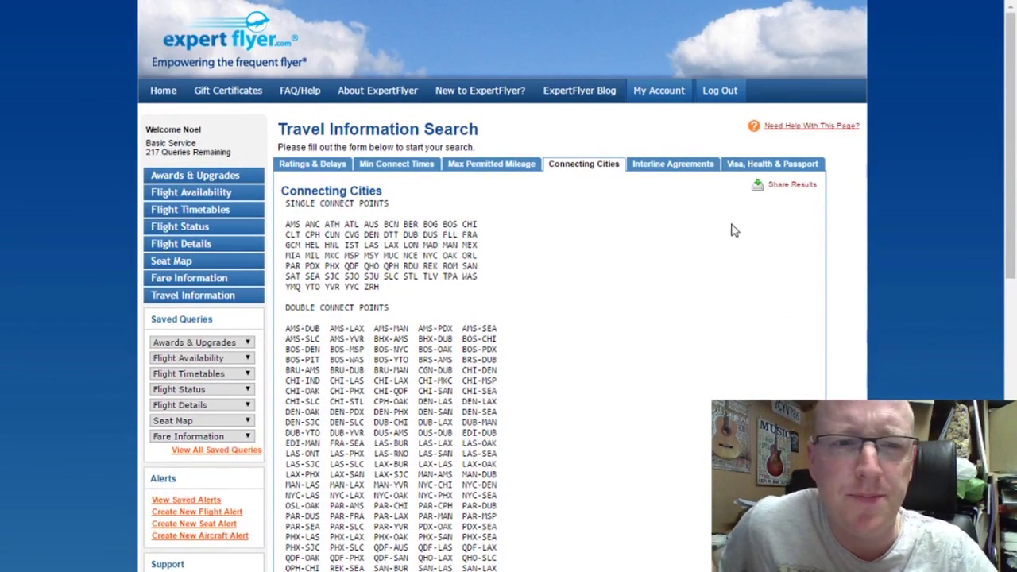
Run an Interline Agreements search for British Airways (BA)
{"action": "left_click", "coordinate": [648, 170]}
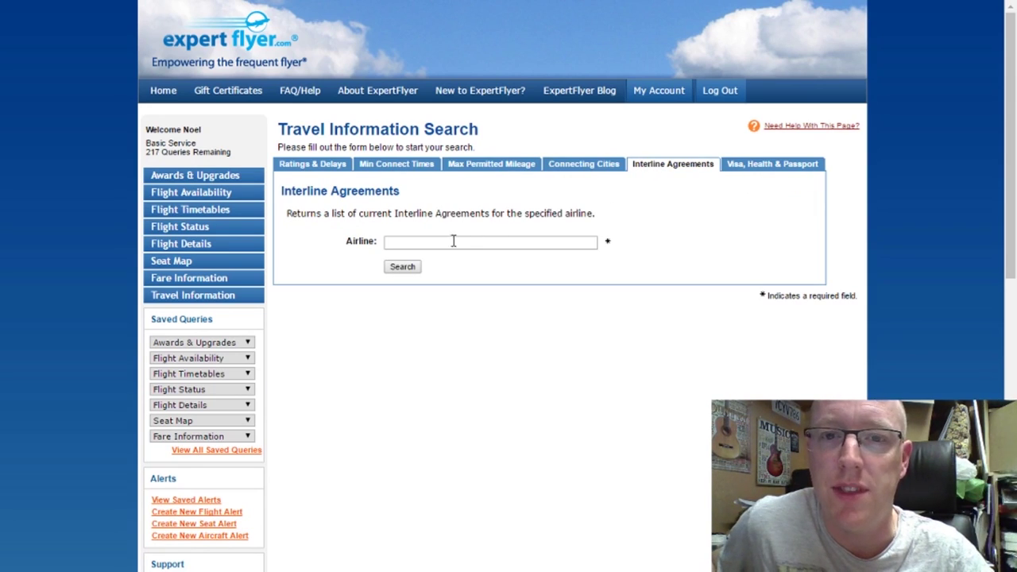
{"action": "left_click", "coordinate": [538, 246]}
{"action": "type", "text": "ba"}
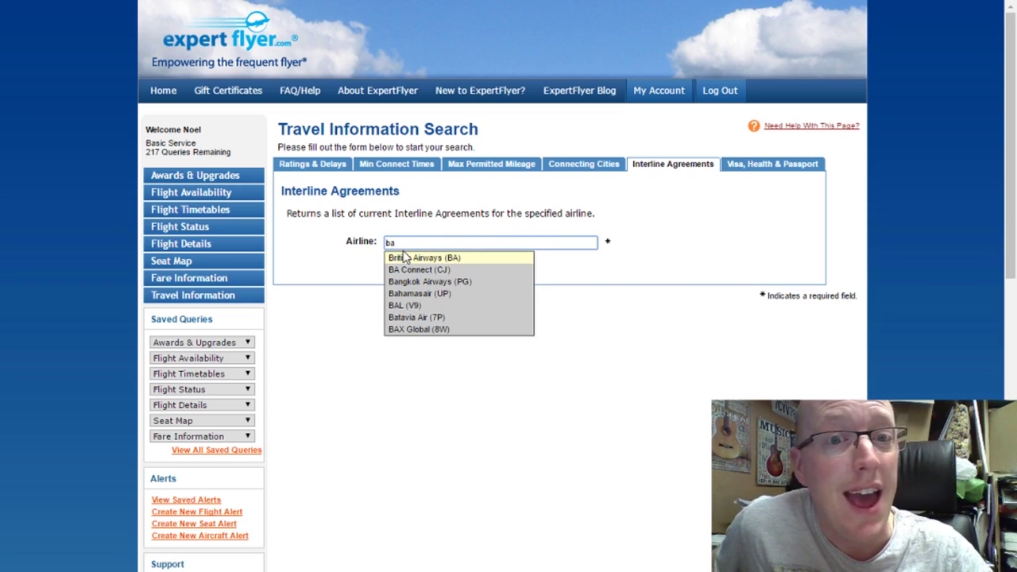
{"action": "left_click", "coordinate": [406, 257]}
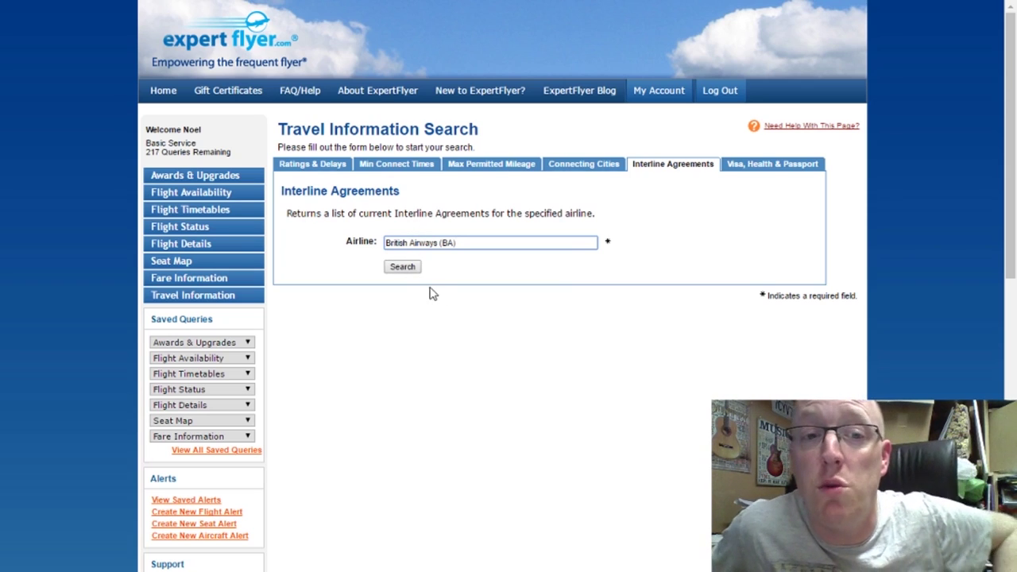
{"action": "left_click", "coordinate": [403, 270]}
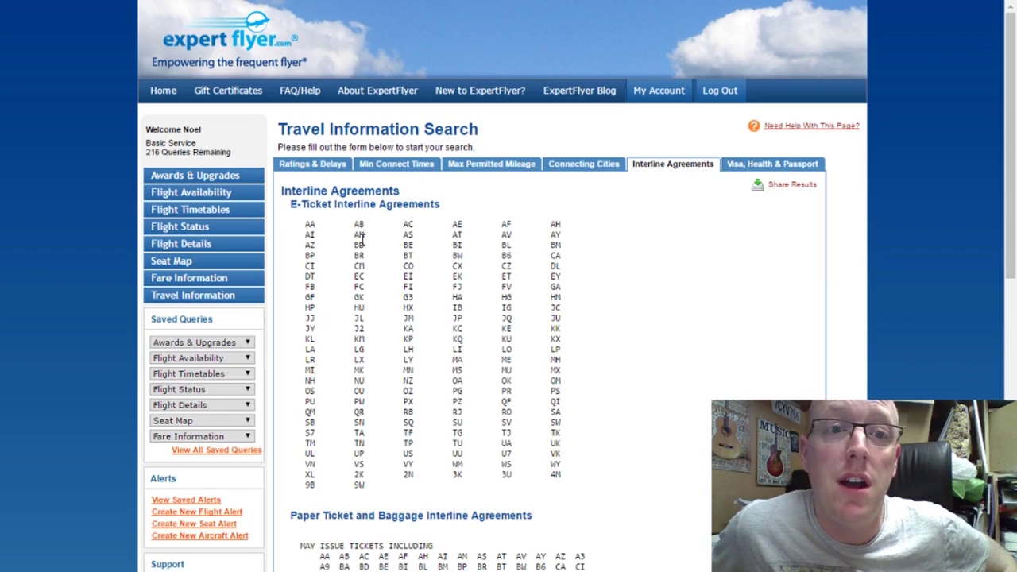
Examine the e-ticket interline agreements list, highlighting airline code AA
{"action": "scroll", "coordinate": [359, 238], "scroll_direction": "down", "scroll_amount": 1}
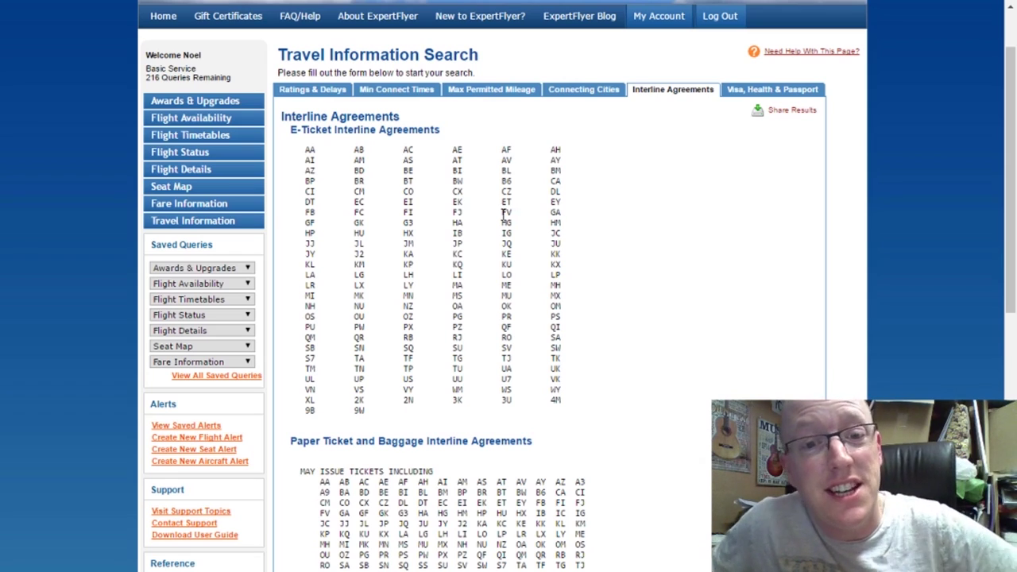
{"action": "scroll", "coordinate": [505, 215], "scroll_direction": "down", "scroll_amount": 1}
{"action": "scroll", "coordinate": [419, 226], "scroll_direction": "down", "scroll_amount": 1}
{"action": "scroll", "coordinate": [420, 229], "scroll_direction": "up", "scroll_amount": 1}
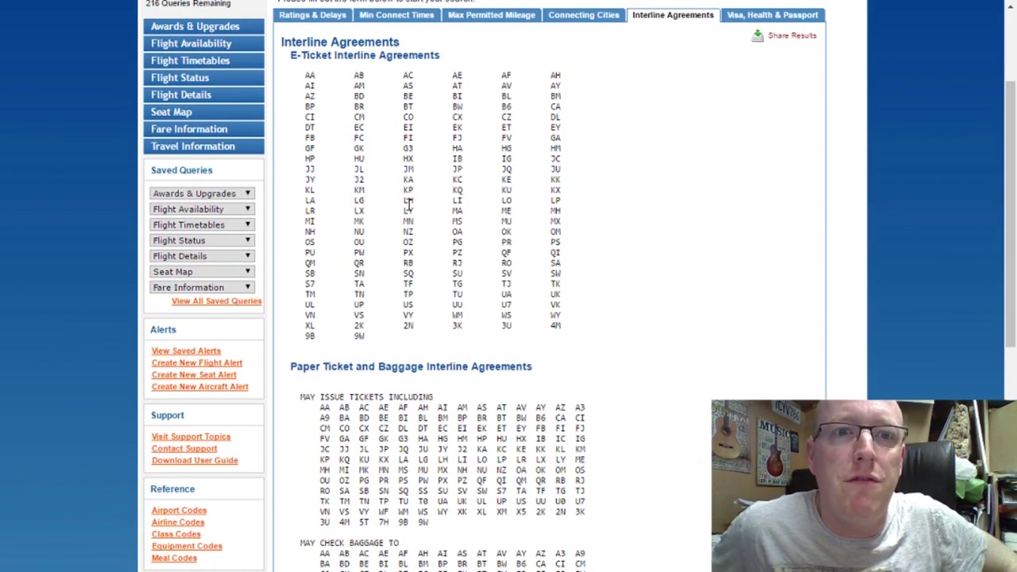
{"action": "double_click", "coordinate": [308, 74]}
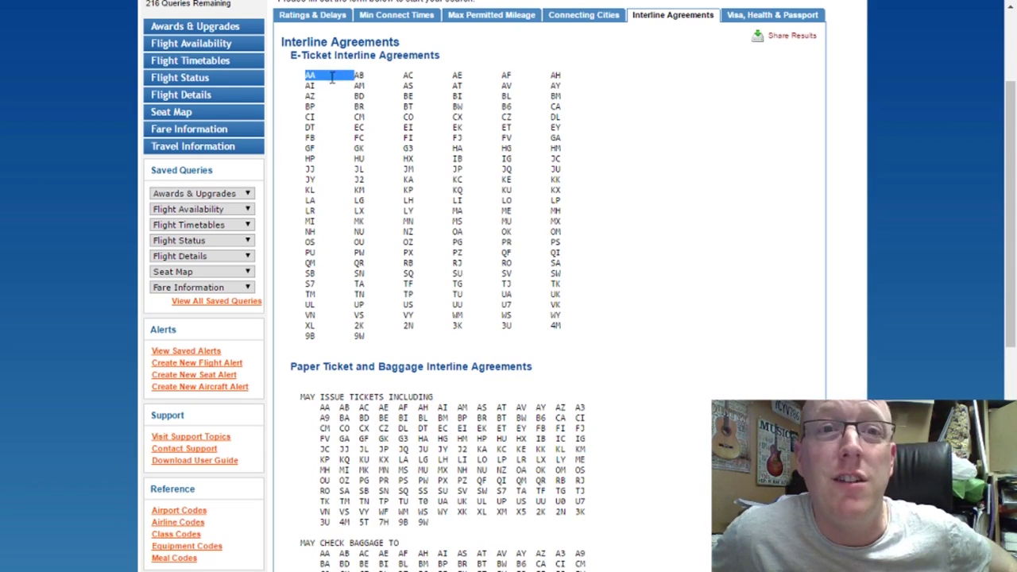
{"action": "left_click", "coordinate": [337, 138]}
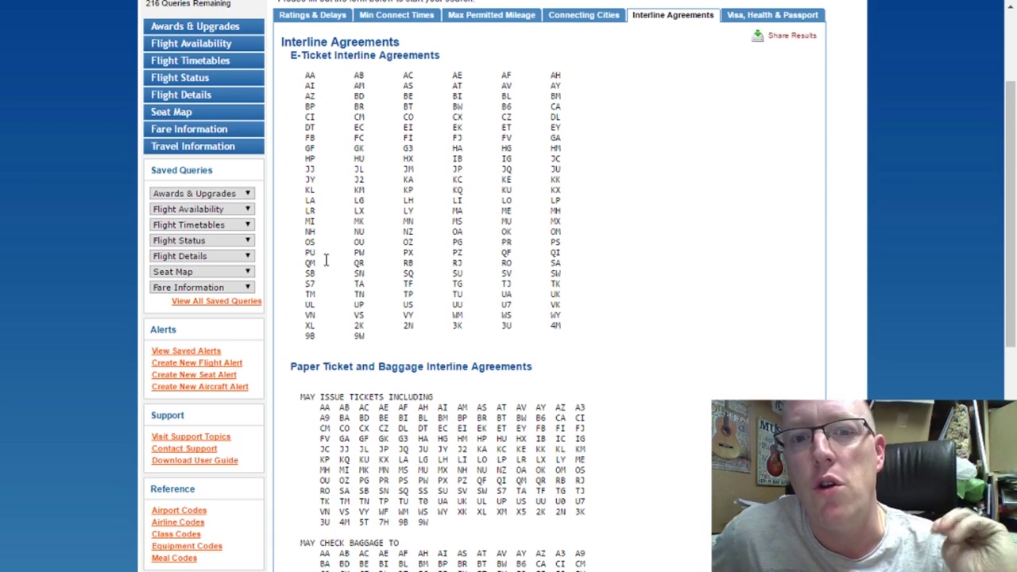
Examine the paper ticket and baggage interline agreements, highlighting EC and AA among the airlines baggage may be checked to
{"action": "scroll", "coordinate": [326, 261], "scroll_direction": "down", "scroll_amount": 3}
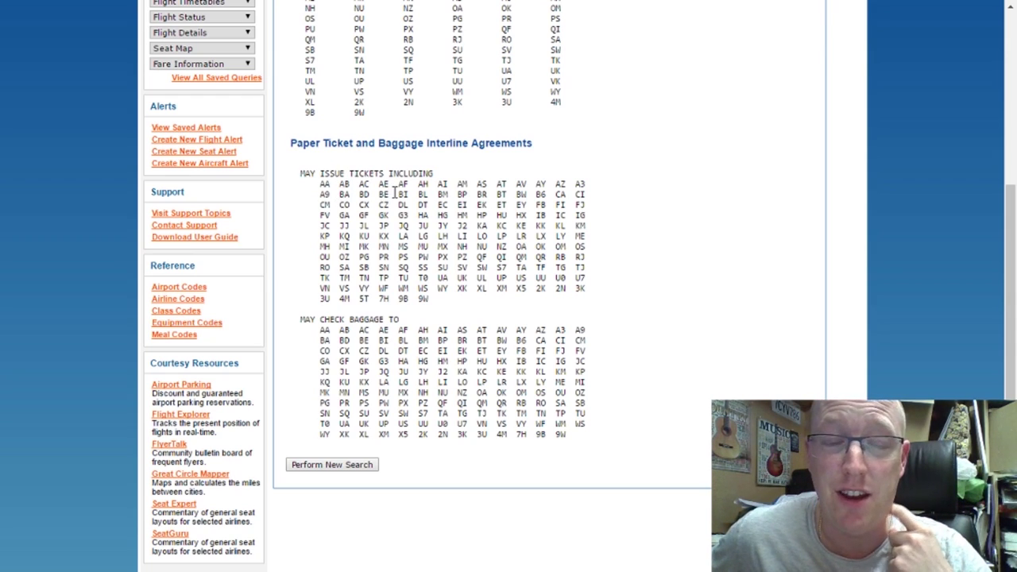
{"action": "double_click", "coordinate": [422, 361]}
{"action": "double_click", "coordinate": [423, 351]}
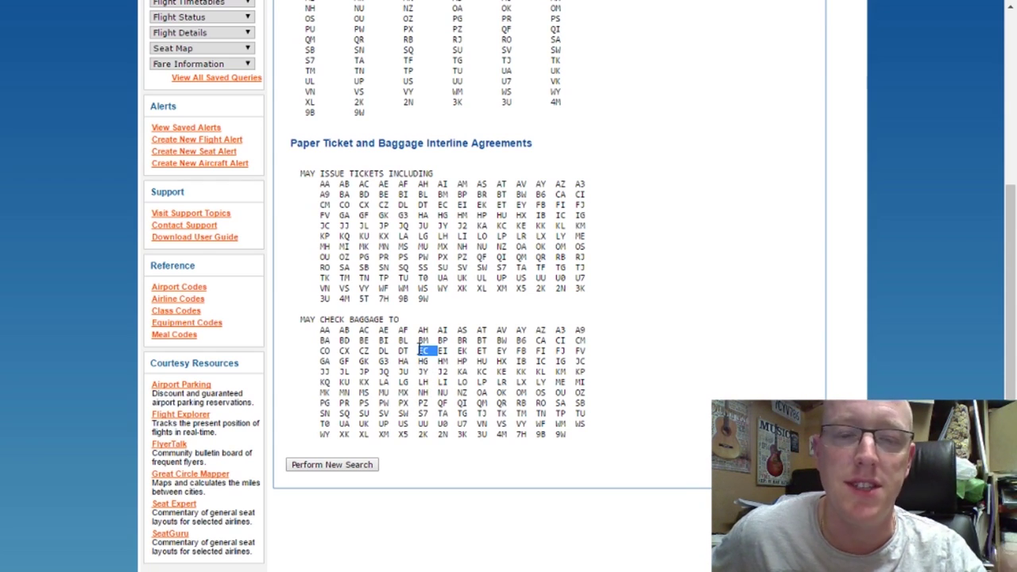
{"action": "scroll", "coordinate": [421, 346], "scroll_direction": "up", "scroll_amount": 3}
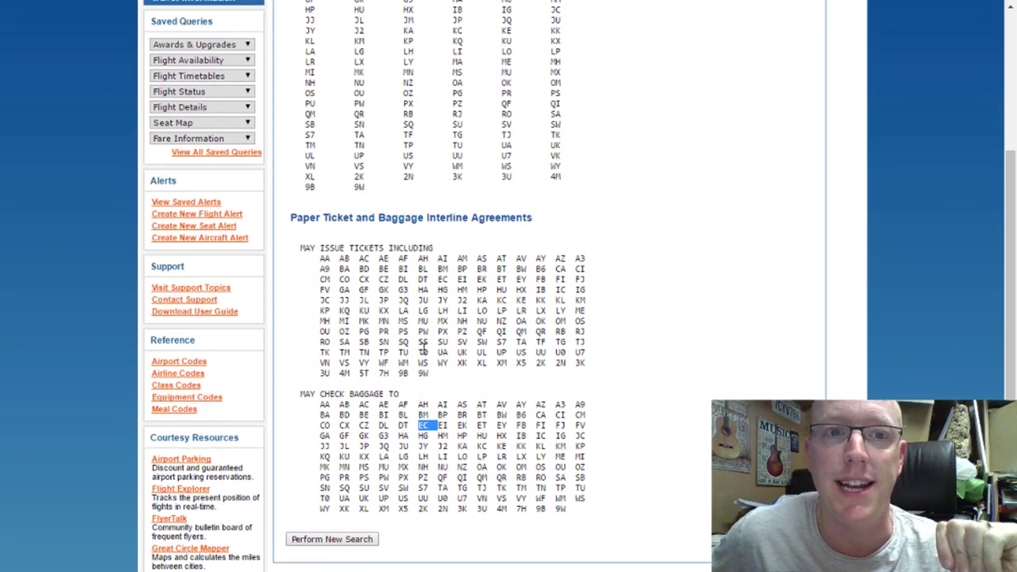
{"action": "scroll", "coordinate": [423, 352], "scroll_direction": "up", "scroll_amount": 5}
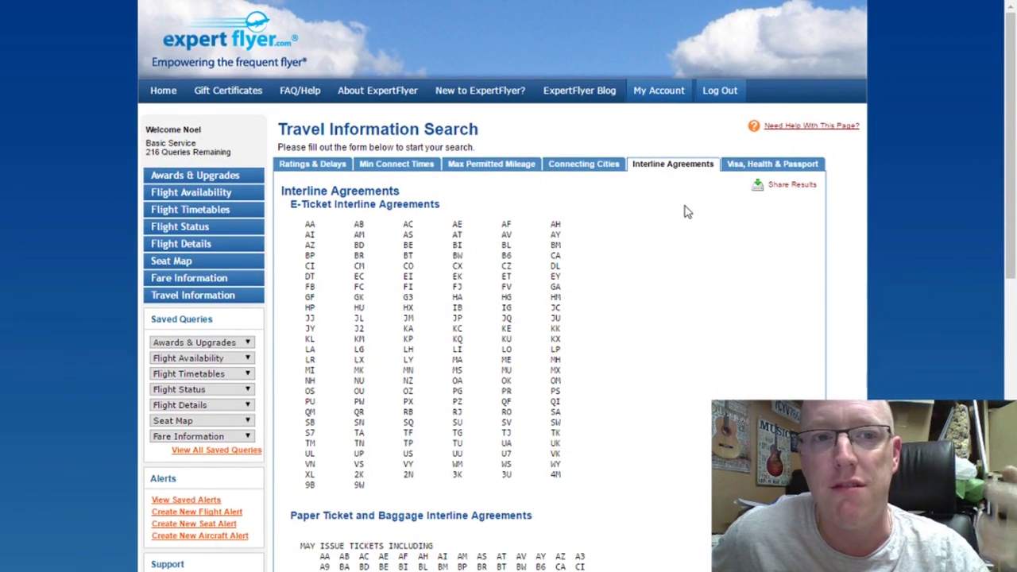
{"action": "scroll", "coordinate": [378, 451], "scroll_direction": "down", "scroll_amount": 8}
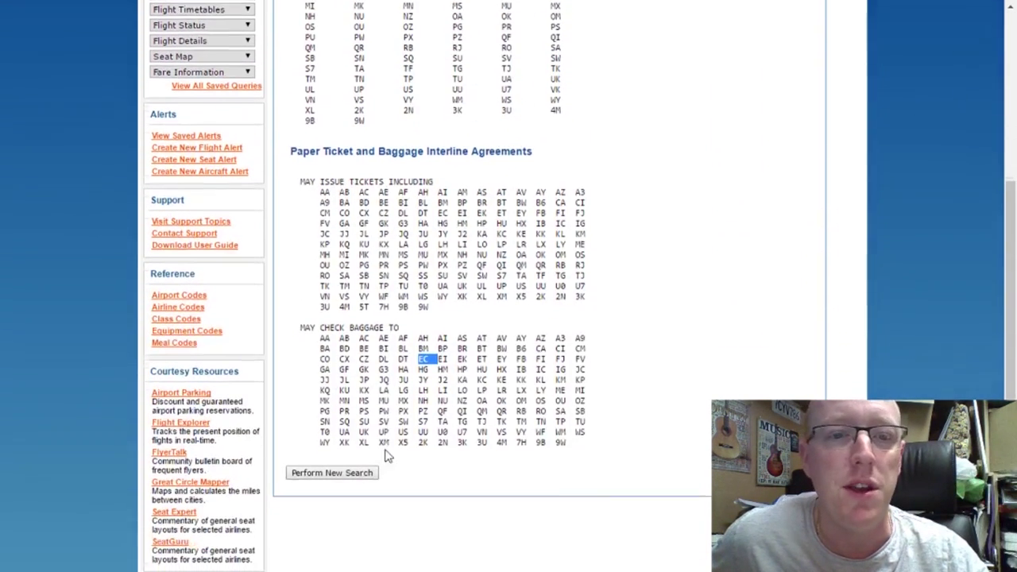
{"action": "double_click", "coordinate": [325, 331]}
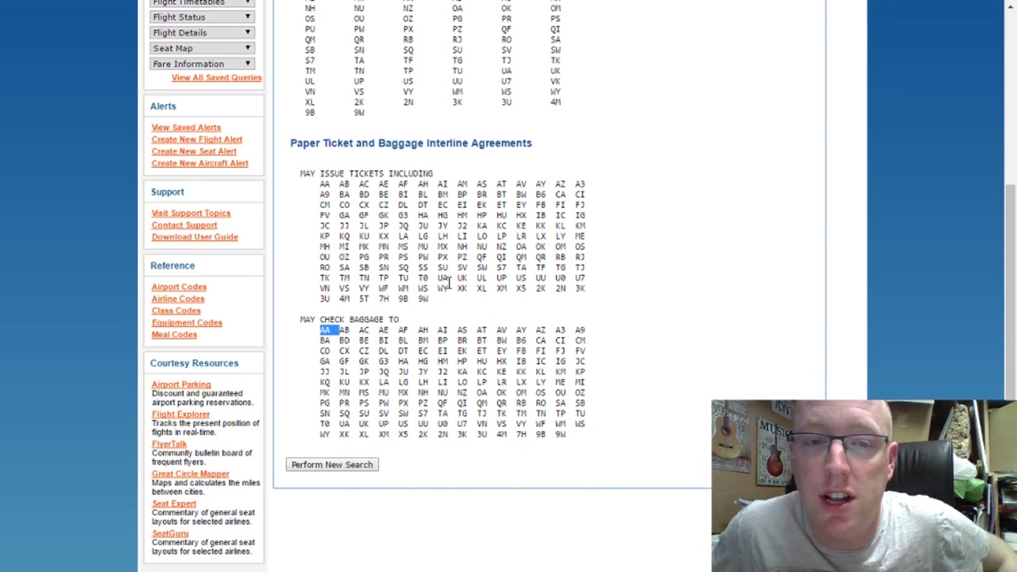
{"action": "scroll", "coordinate": [433, 332], "scroll_direction": "up", "scroll_amount": 8}
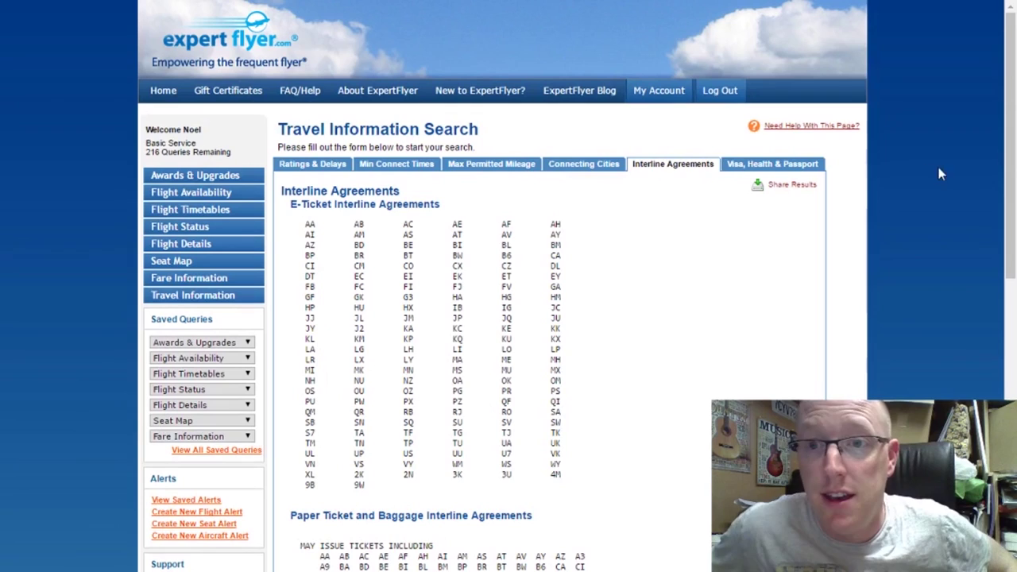
Run a Visa/Entry Requirements search from the United Kingdom with Korea (Dem. People's Rep.) as destination and no transit country
{"action": "left_click", "coordinate": [751, 170]}
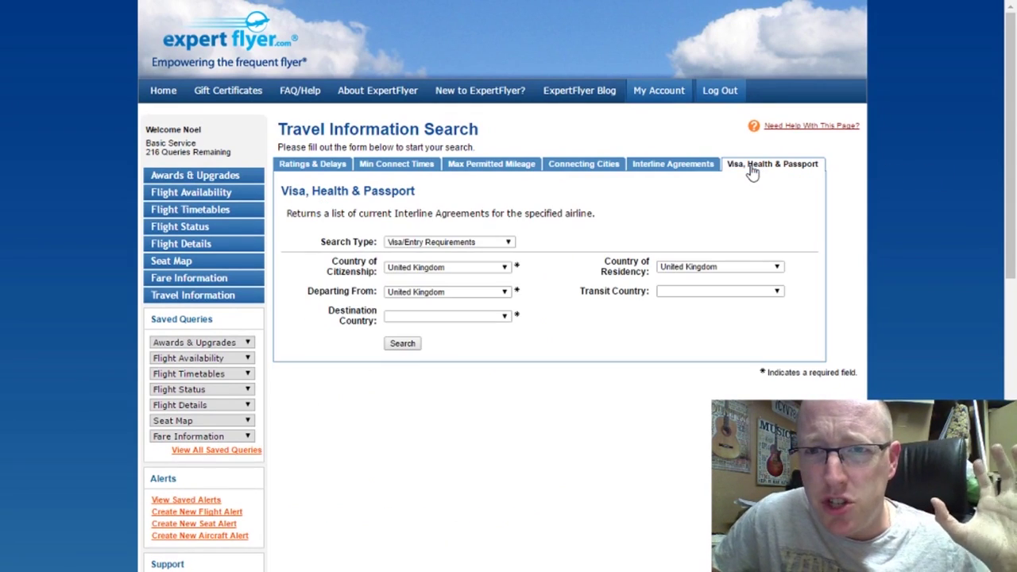
{"action": "left_click", "coordinate": [440, 292]}
{"action": "left_click", "coordinate": [439, 294]}
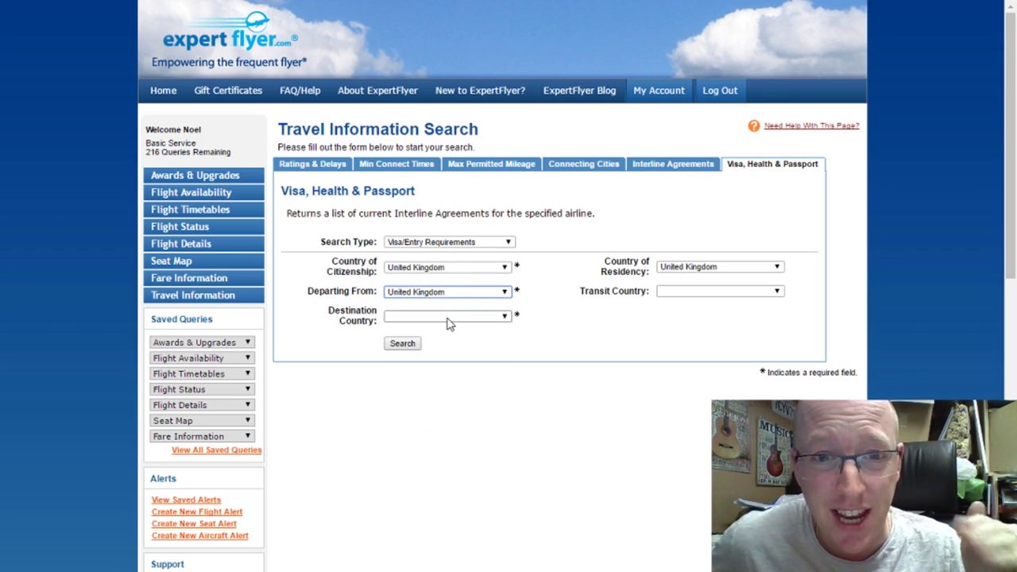
{"action": "left_click", "coordinate": [448, 317]}
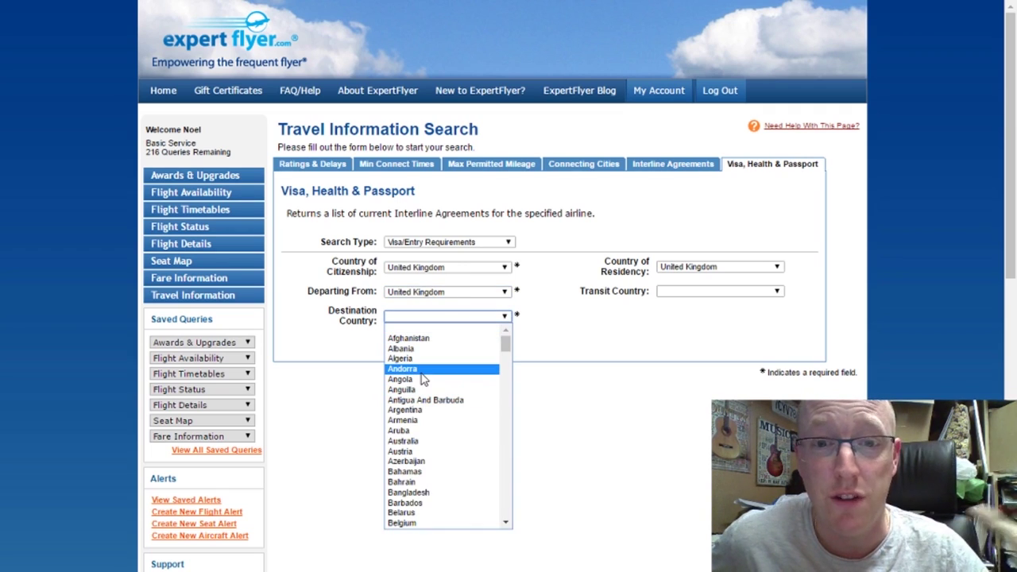
{"action": "scroll", "coordinate": [433, 385], "scroll_direction": "down", "scroll_amount": 15}
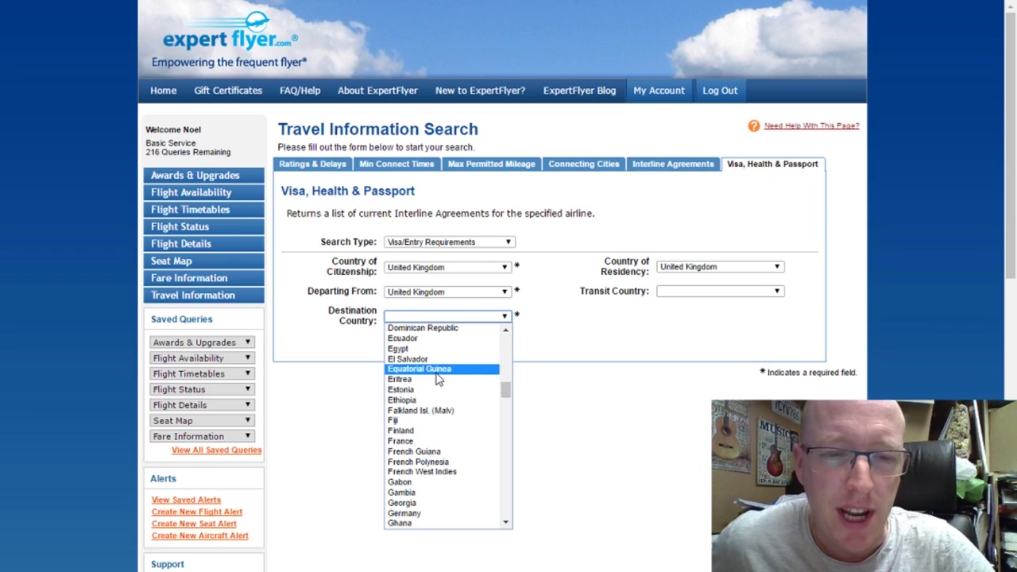
{"action": "scroll", "coordinate": [435, 393], "scroll_direction": "down", "scroll_amount": 10}
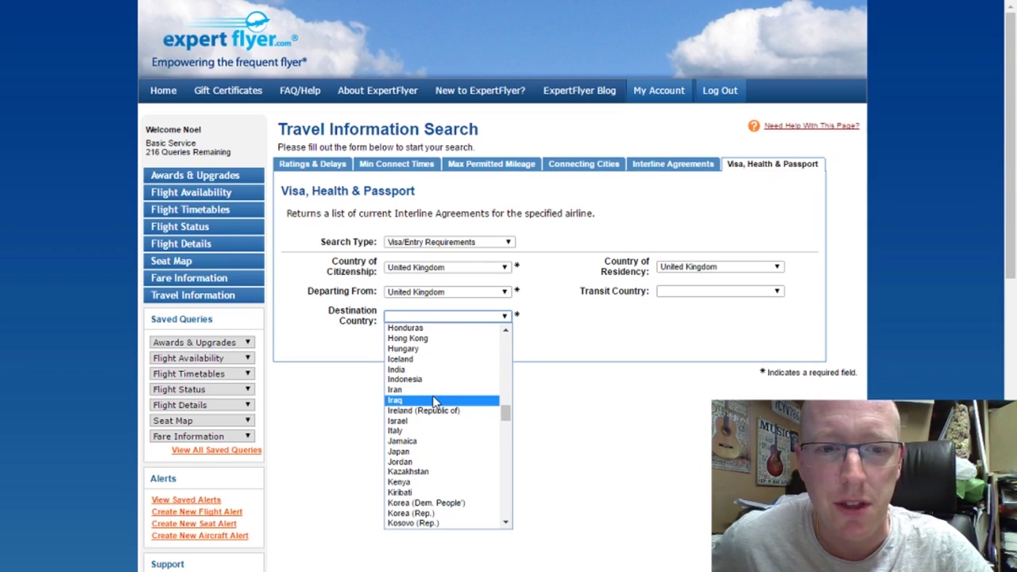
{"action": "left_click", "coordinate": [468, 502]}
{"action": "left_click", "coordinate": [691, 291]}
{"action": "left_click", "coordinate": [691, 290]}
{"action": "left_click", "coordinate": [411, 350]}
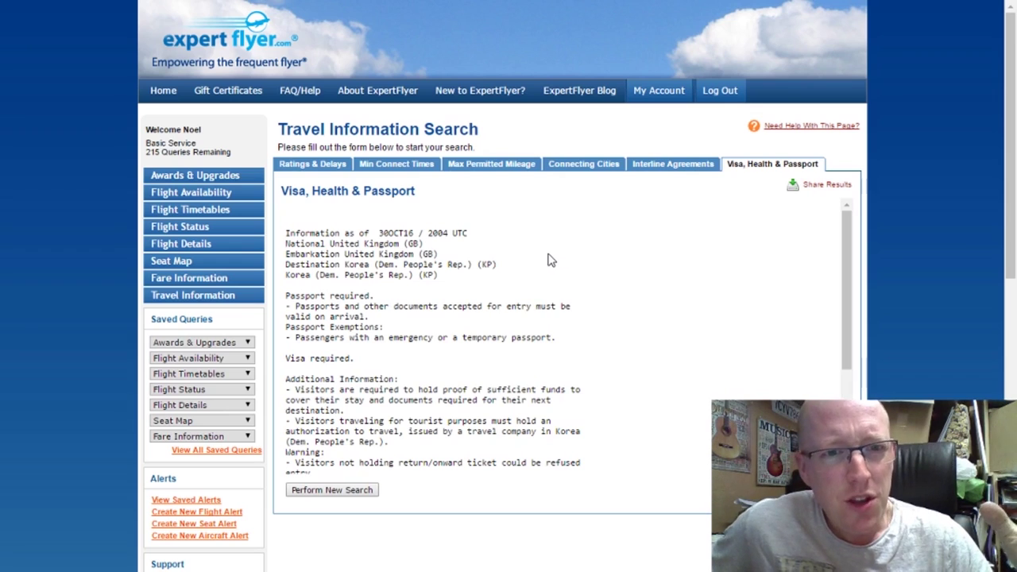
Read the entry requirements for Korea (Dem. People's Rep.), highlighting the visa line and the proof-of-funds note
{"action": "triple_click", "coordinate": [316, 357]}
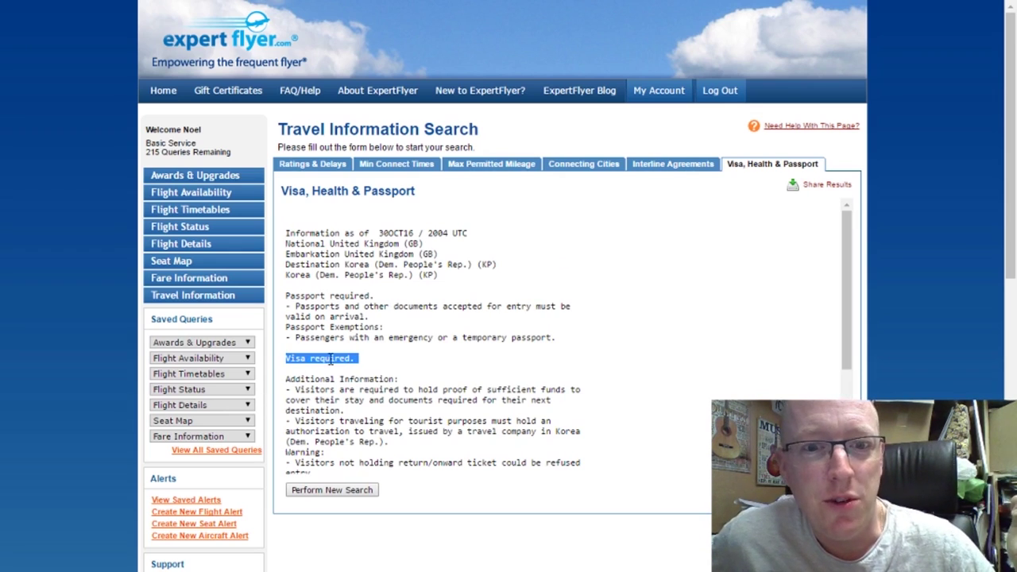
{"action": "scroll", "coordinate": [318, 354], "scroll_direction": "down", "scroll_amount": 3}
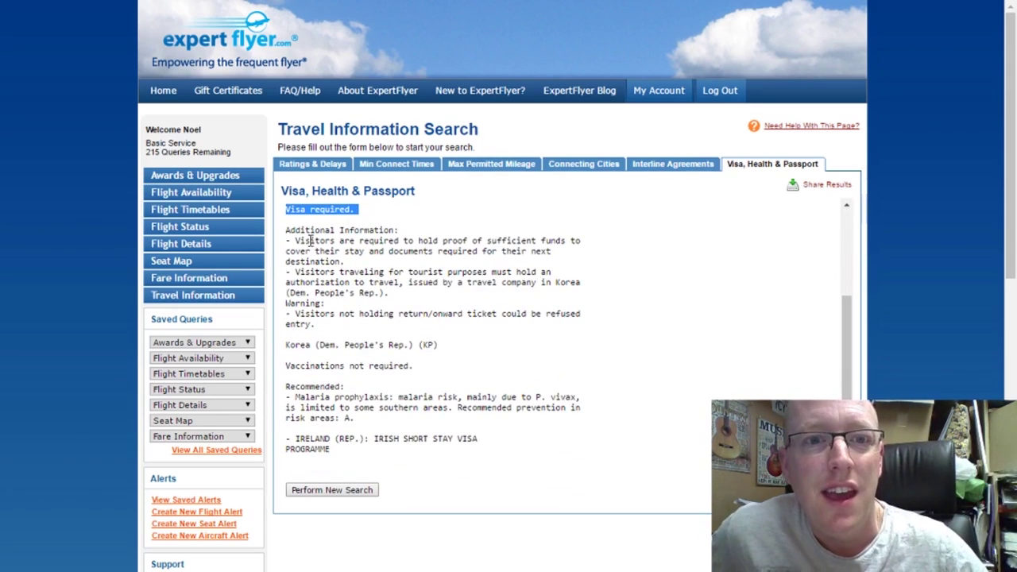
{"action": "left_click_drag", "start_coordinate": [315, 243], "coordinate": [468, 263]}
{"action": "left_click", "coordinate": [445, 276]}
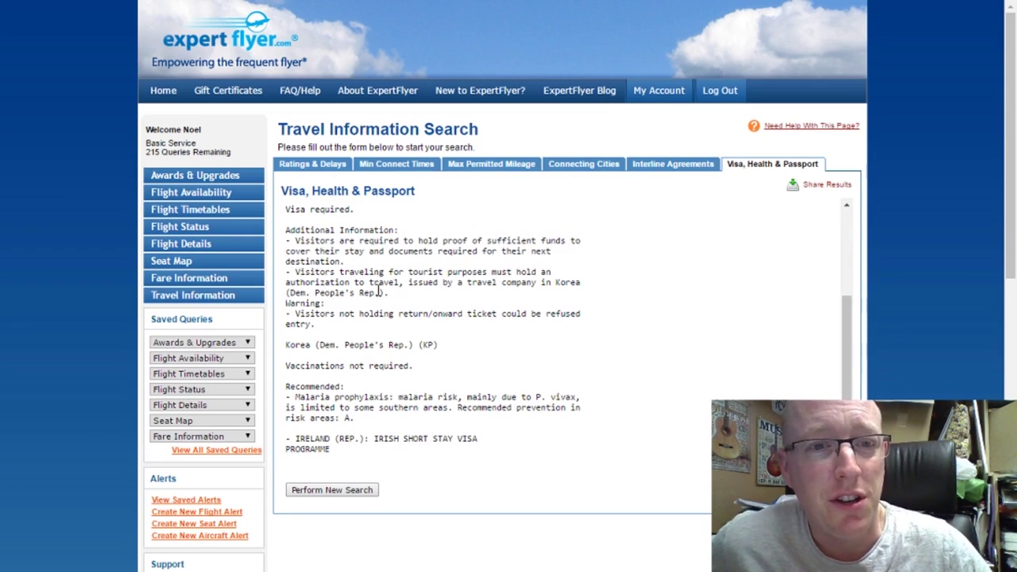
Read the remaining entry requirements for Korea (Dem. People's Rep.), highlighting the note on the tourist travel authorization
{"action": "left_click_drag", "start_coordinate": [479, 272], "coordinate": [459, 284]}
{"action": "scroll", "coordinate": [459, 285], "scroll_direction": "down", "scroll_amount": 1}
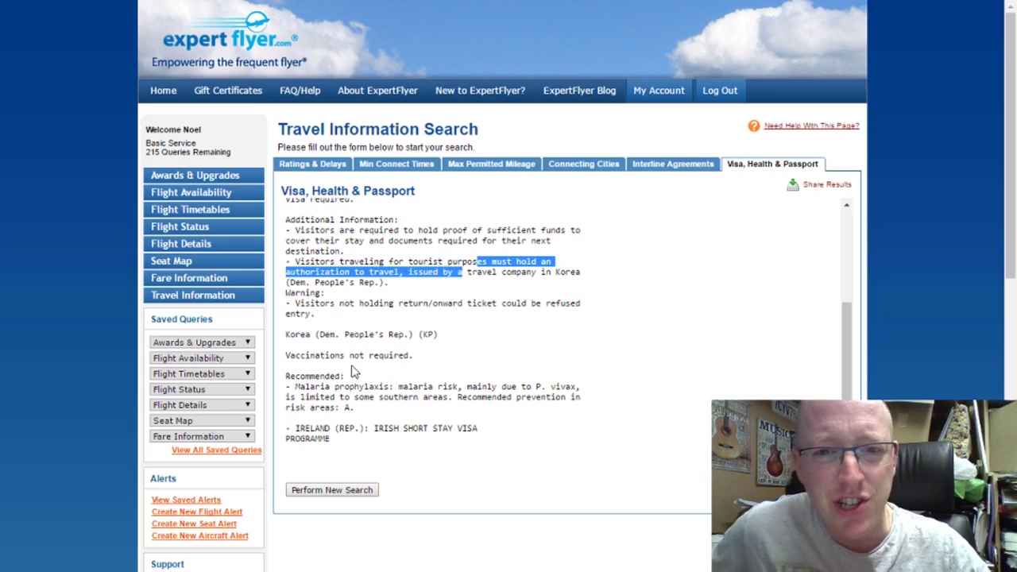
{"action": "scroll", "coordinate": [392, 357], "scroll_direction": "up", "scroll_amount": 5}
{"action": "left_click", "coordinate": [405, 335]}
{"action": "scroll", "coordinate": [405, 335], "scroll_direction": "up", "scroll_amount": 5}
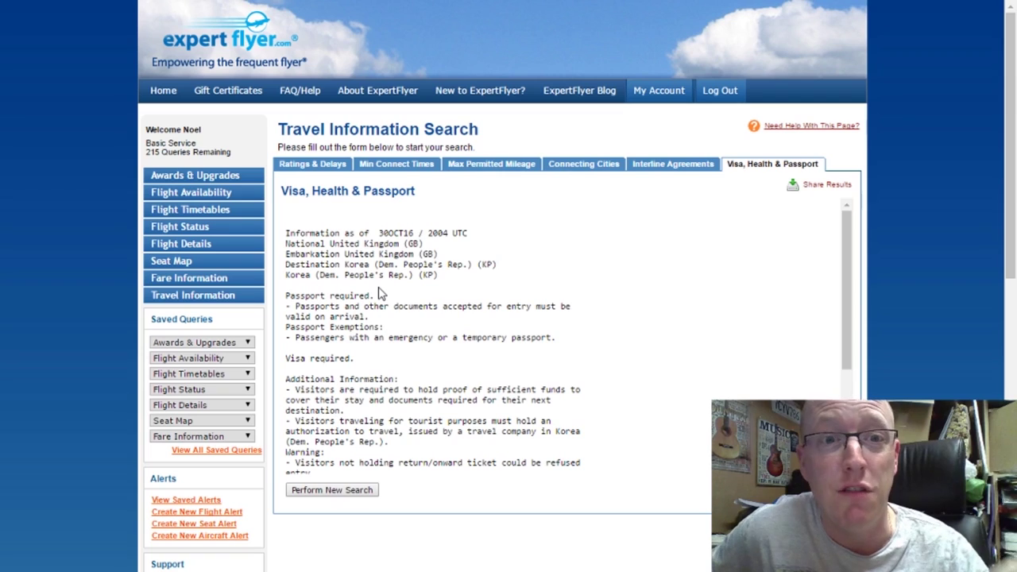
{"action": "scroll", "coordinate": [392, 340], "scroll_direction": "down", "scroll_amount": 2}
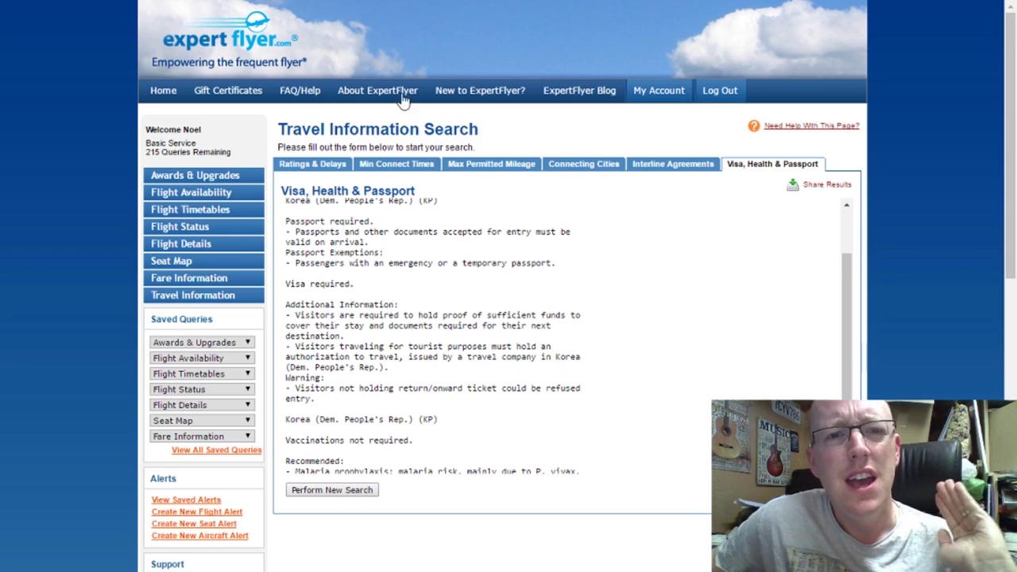
Revisit the Ratings & Delays results and the KL flight availability list from GLA to AMS
{"action": "mouse_move", "coordinate": [403, 96]}
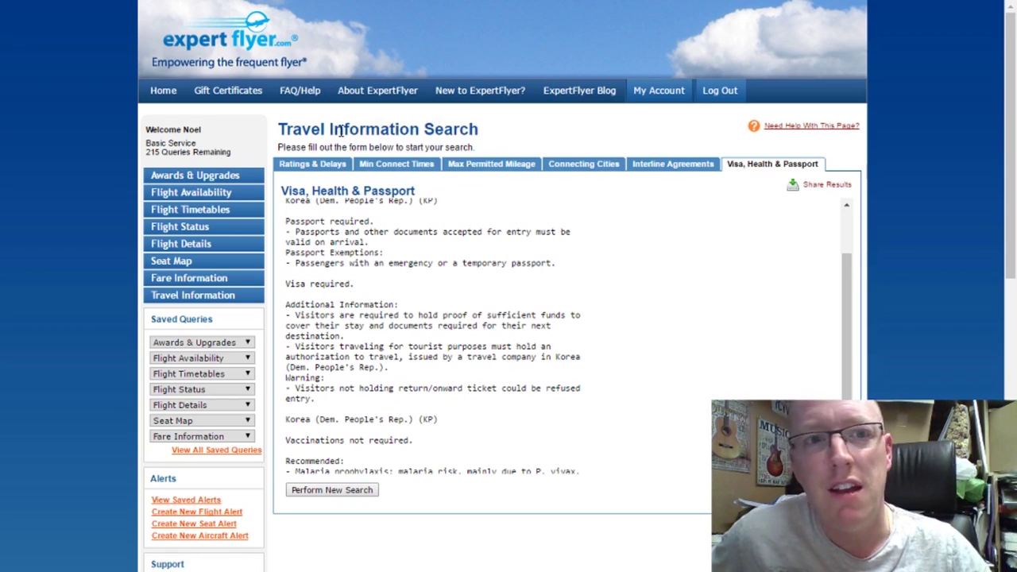
{"action": "left_click", "coordinate": [322, 167]}
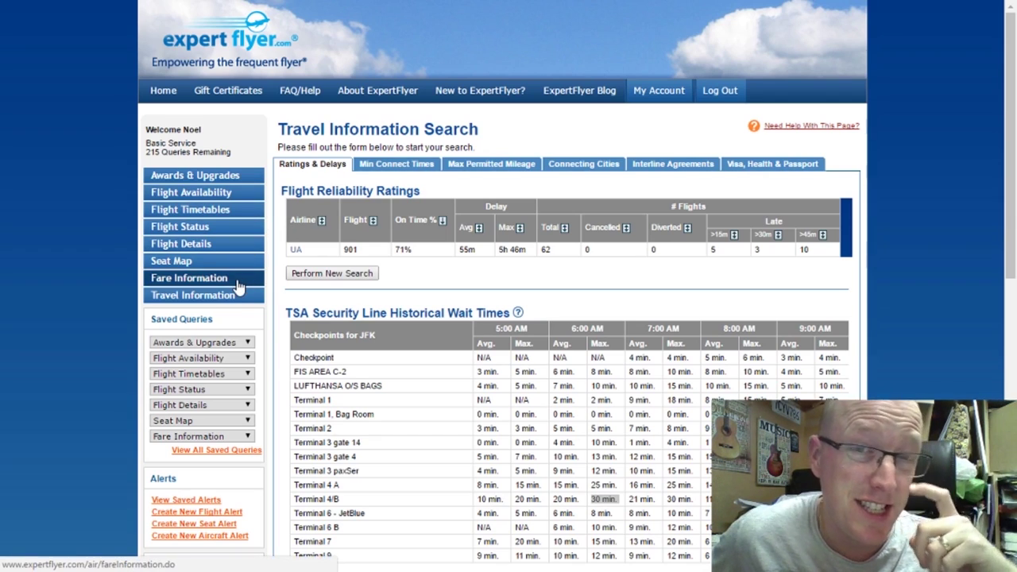
{"action": "left_click", "coordinate": [362, 165]}
{"action": "scroll", "coordinate": [310, 175], "scroll_direction": "down", "scroll_amount": 1}
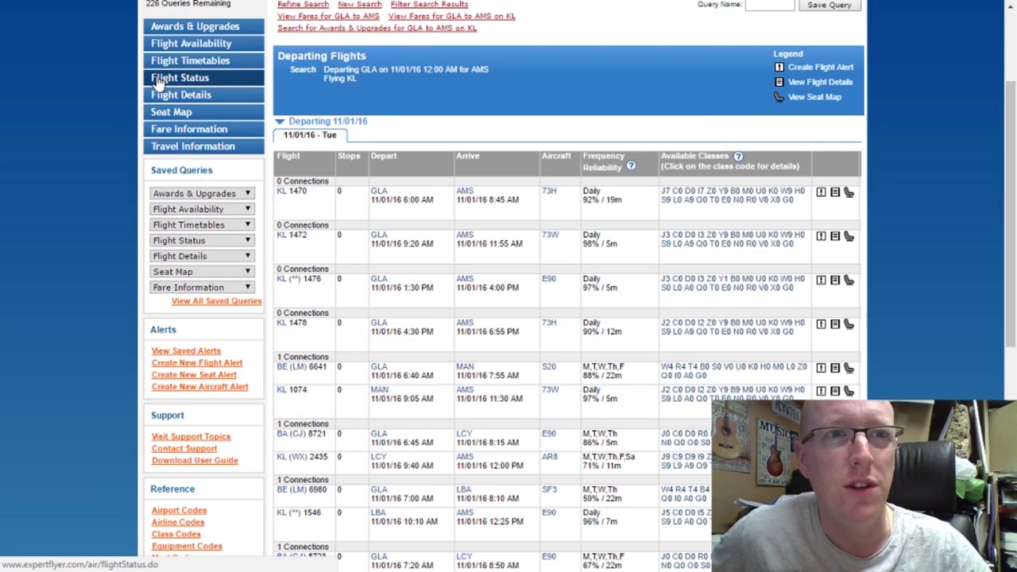
Compare the features of the Basic and Premium Pro plans, highlighting the Basic plan's monthly price
{"action": "scroll", "coordinate": [148, 71], "scroll_direction": "up", "scroll_amount": 2}
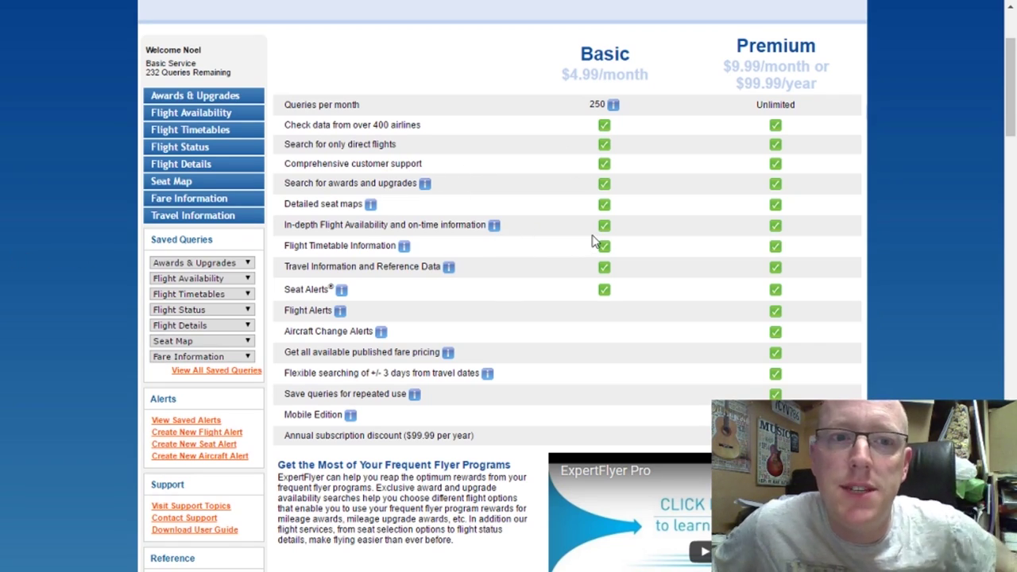
{"action": "scroll", "coordinate": [381, 294], "scroll_direction": "down", "scroll_amount": 2}
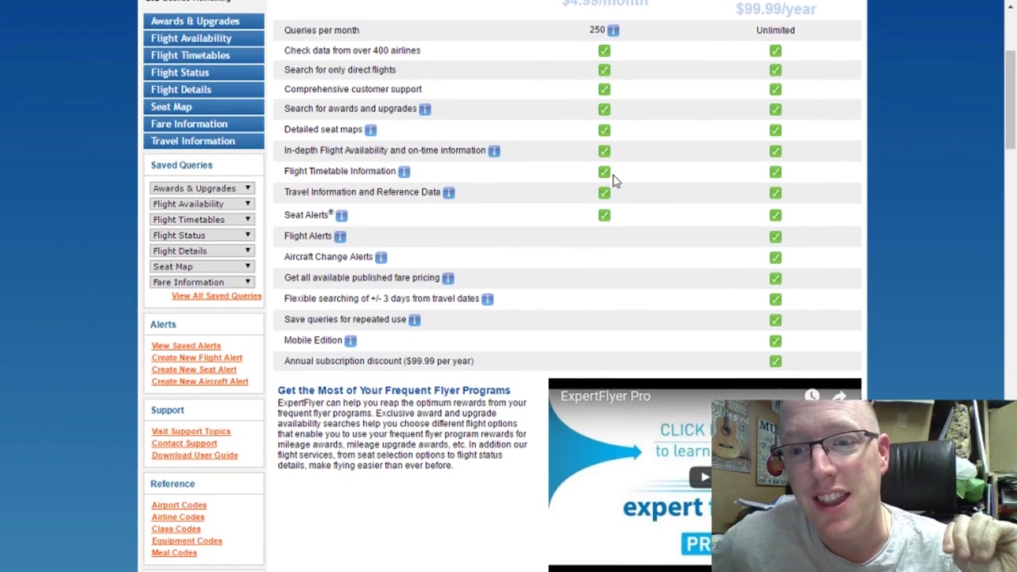
{"action": "scroll", "coordinate": [613, 181], "scroll_direction": "up", "scroll_amount": 1}
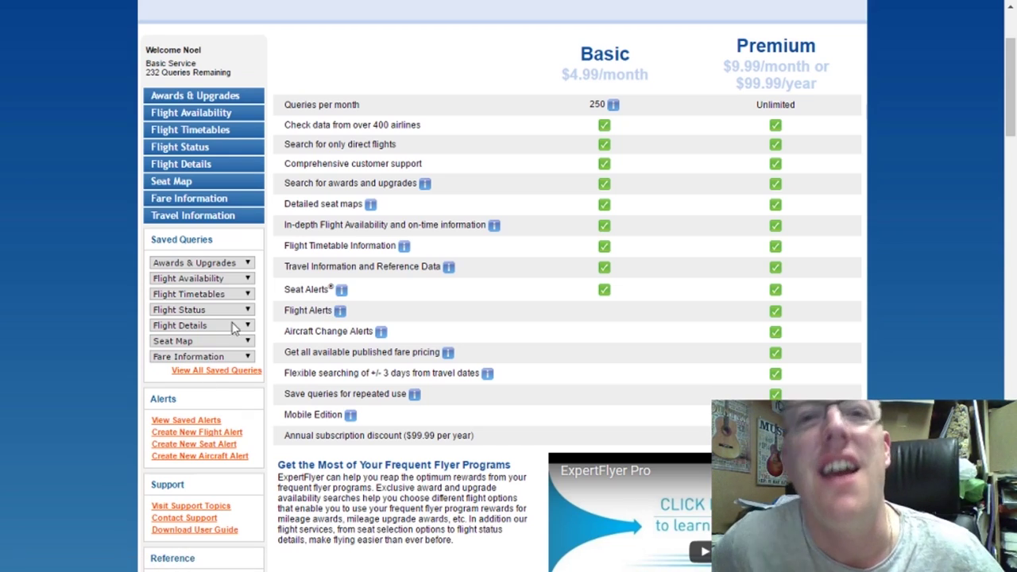
{"action": "left_click_drag", "start_coordinate": [595, 73], "coordinate": [605, 52]}
{"action": "left_click", "coordinate": [598, 95]}
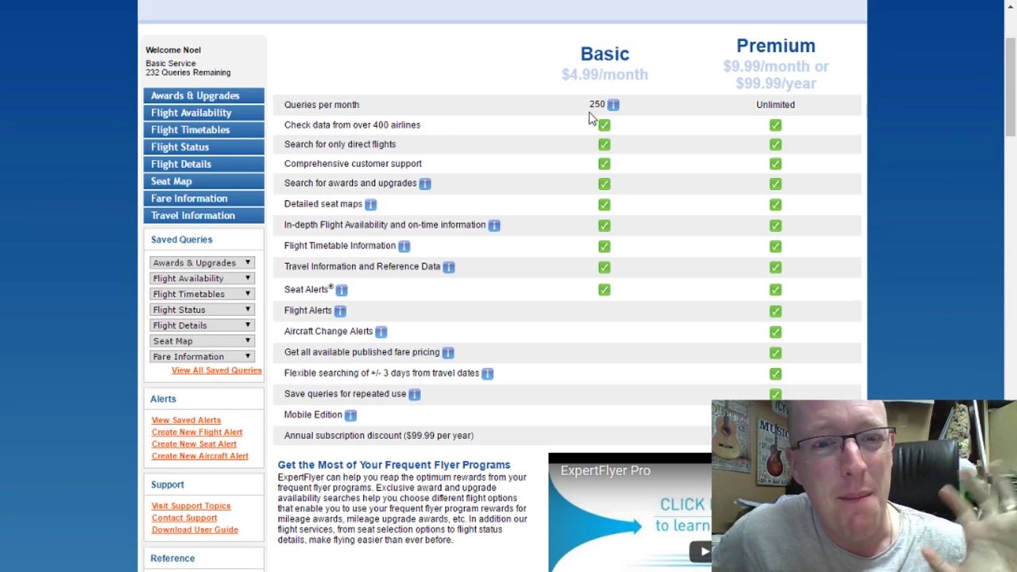
Review the Pro plan table again from the Basic monthly price through the alert, fare pricing and flexible search features
{"action": "scroll", "coordinate": [529, 168], "scroll_direction": "down", "scroll_amount": 2}
{"action": "scroll", "coordinate": [506, 172], "scroll_direction": "up", "scroll_amount": 3}
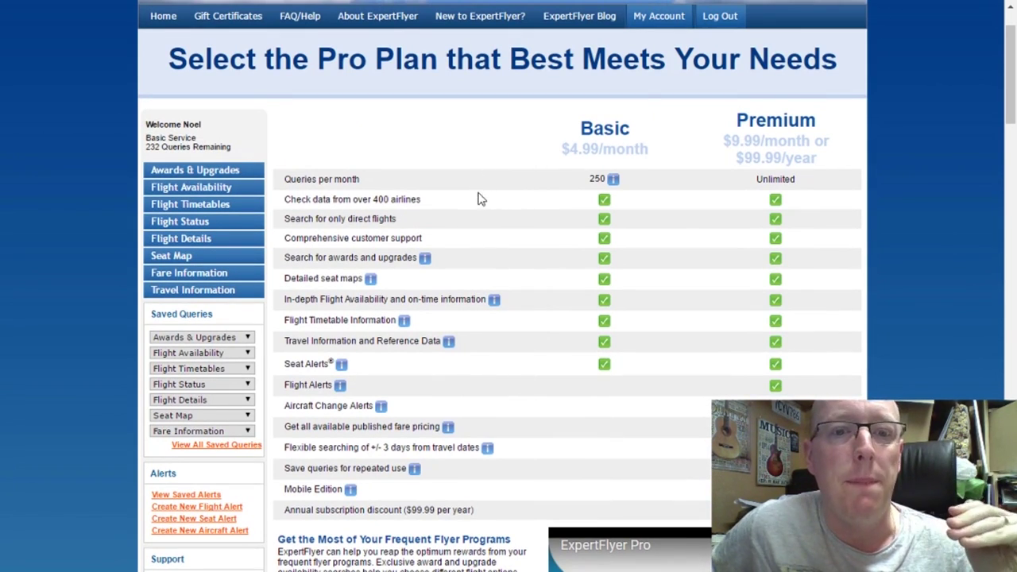
{"action": "scroll", "coordinate": [484, 200], "scroll_direction": "up", "scroll_amount": 1}
{"action": "scroll", "coordinate": [483, 200], "scroll_direction": "down", "scroll_amount": 1}
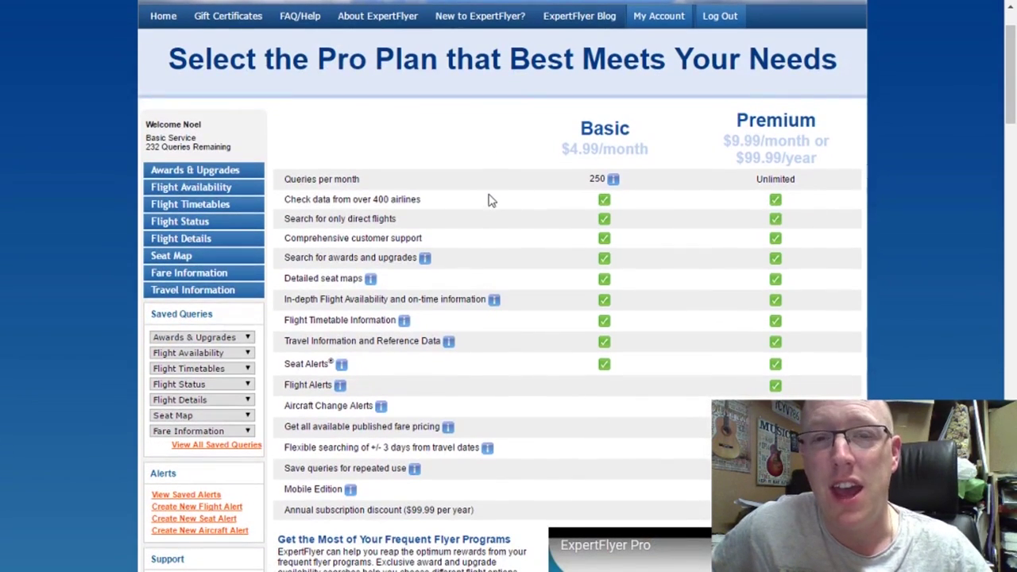
{"action": "double_click", "coordinate": [586, 147]}
{"action": "left_click", "coordinate": [584, 147]}
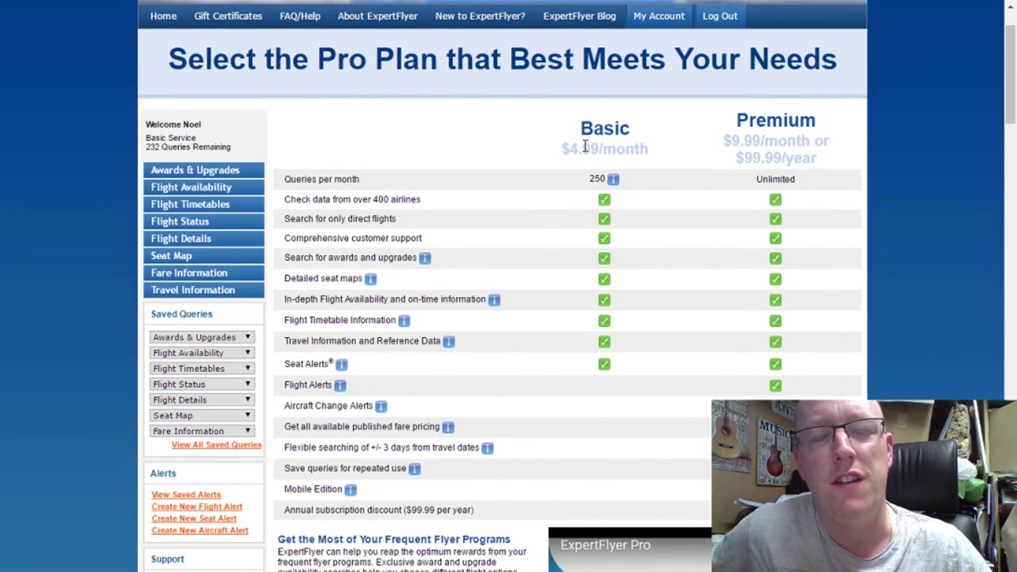
{"action": "scroll", "coordinate": [442, 199], "scroll_direction": "up", "scroll_amount": 1}
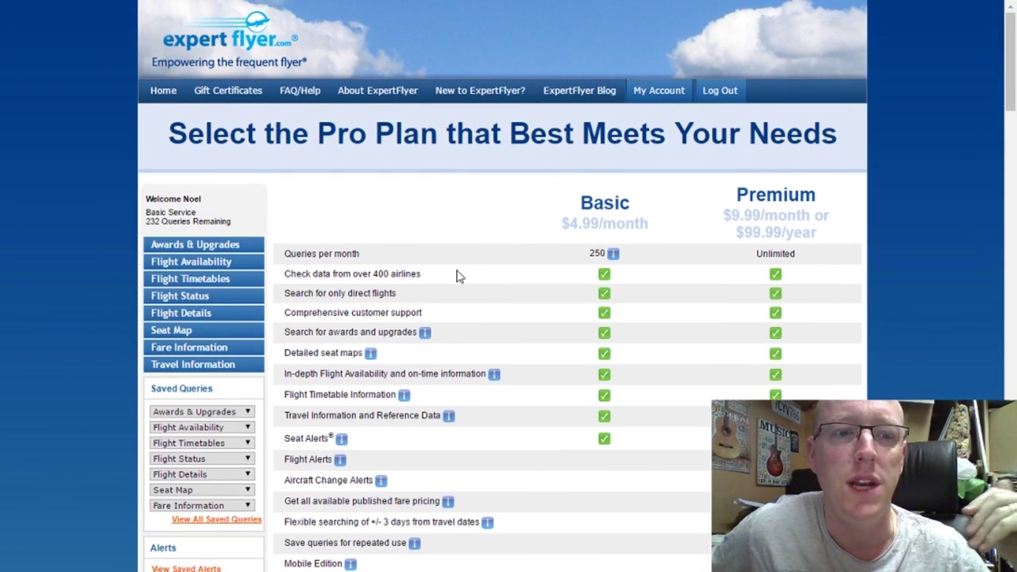
{"action": "scroll", "coordinate": [456, 276], "scroll_direction": "down", "scroll_amount": 2}
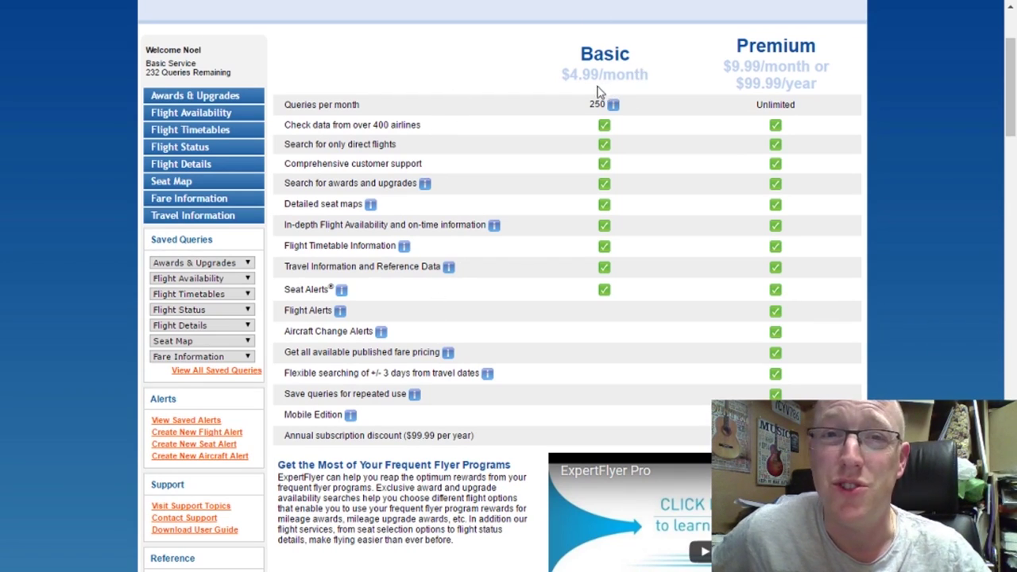
{"action": "scroll", "coordinate": [488, 232], "scroll_direction": "down", "scroll_amount": 1}
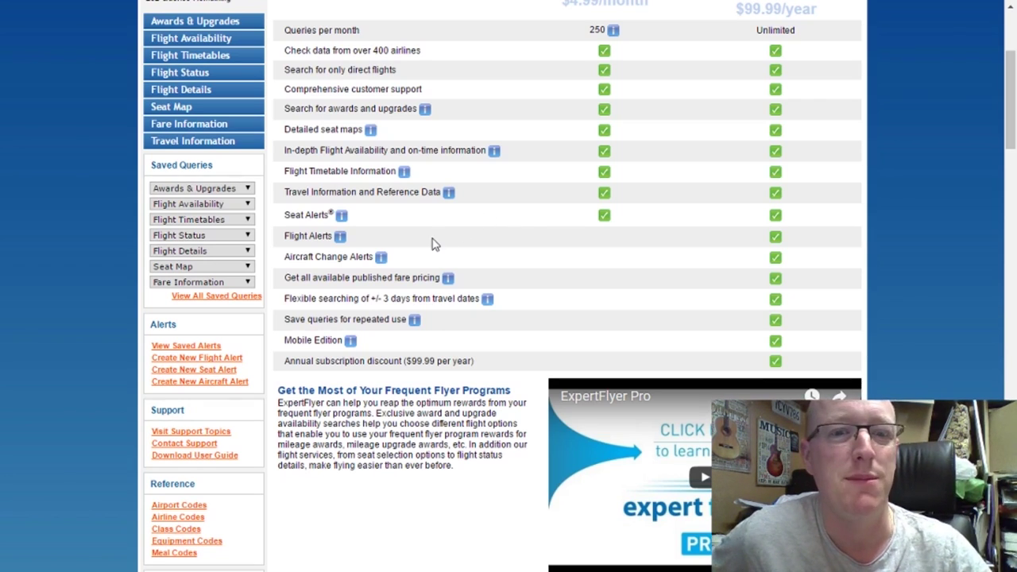
{"action": "scroll", "coordinate": [432, 240], "scroll_direction": "down", "scroll_amount": 2}
{"action": "scroll", "coordinate": [429, 240], "scroll_direction": "up", "scroll_amount": 5}
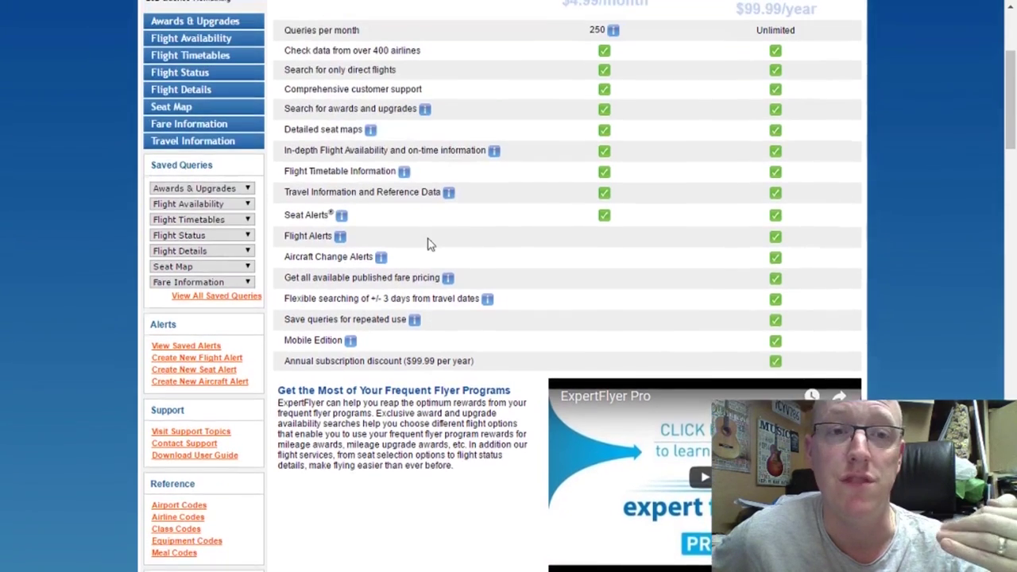